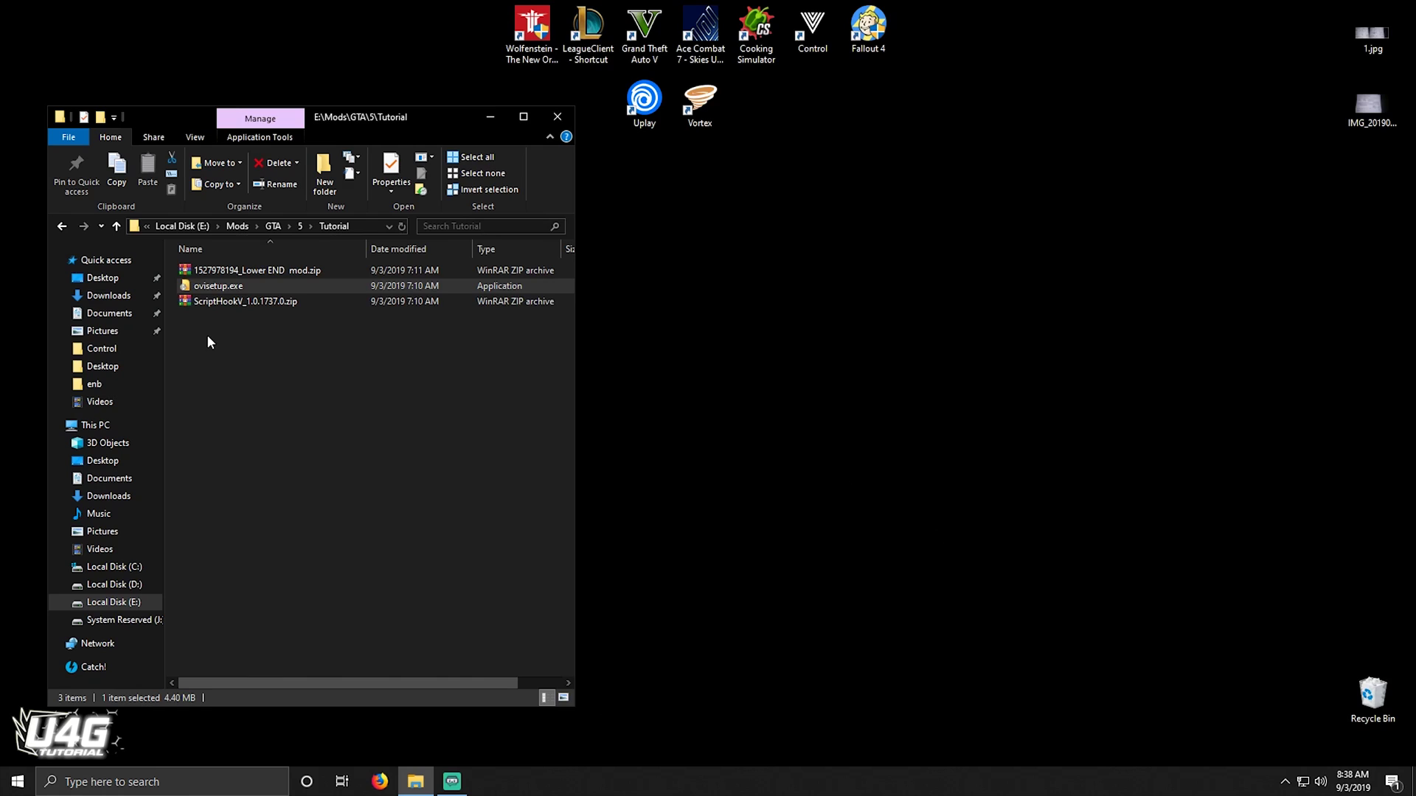
Step: Select the OpenIV setup file ovisetup.exe in the Tutorial folder
{"action": "left_click", "coordinate": [217, 288]}
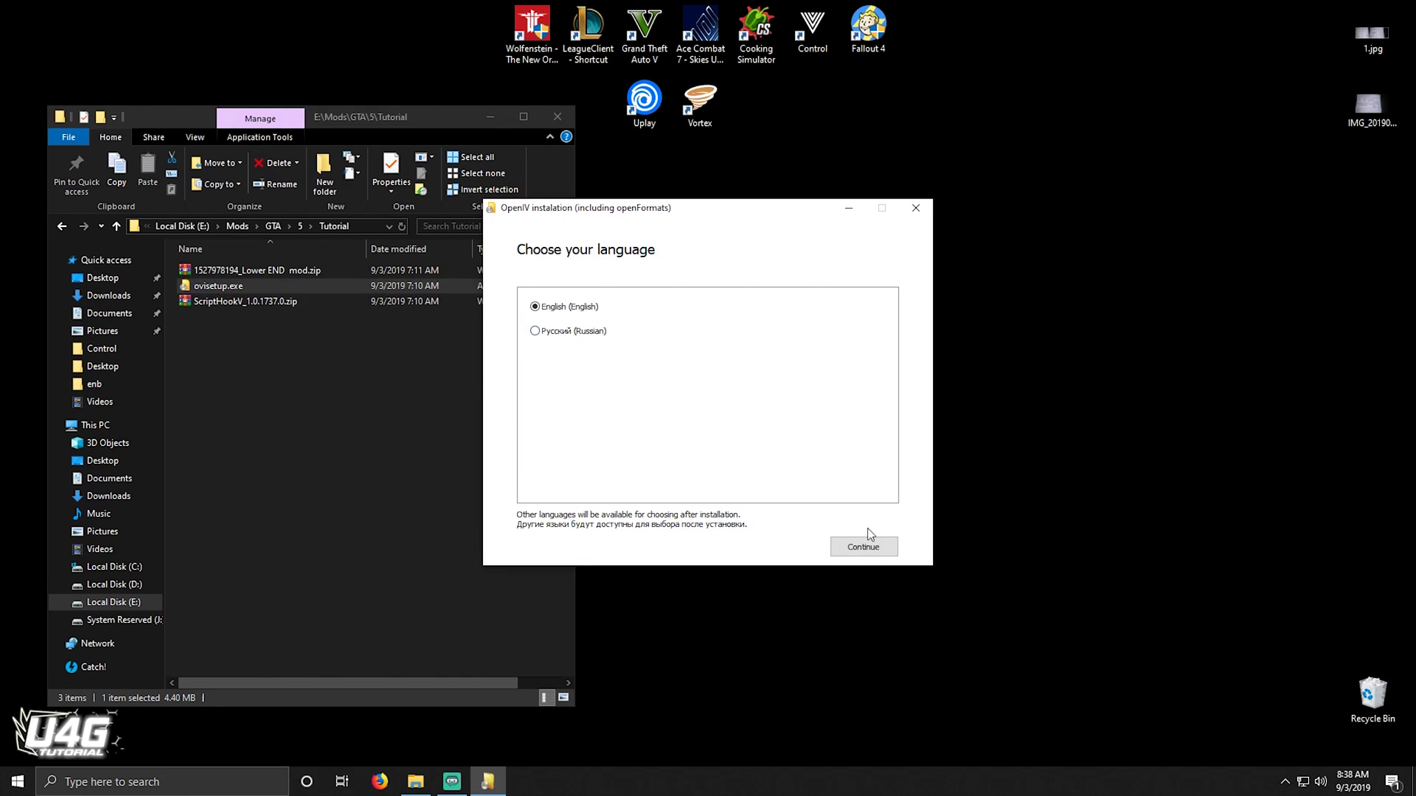
Step: Install OpenIV in English, accepting the license and approving the 24.3 Mb download
{"action": "left_click", "coordinate": [866, 548]}
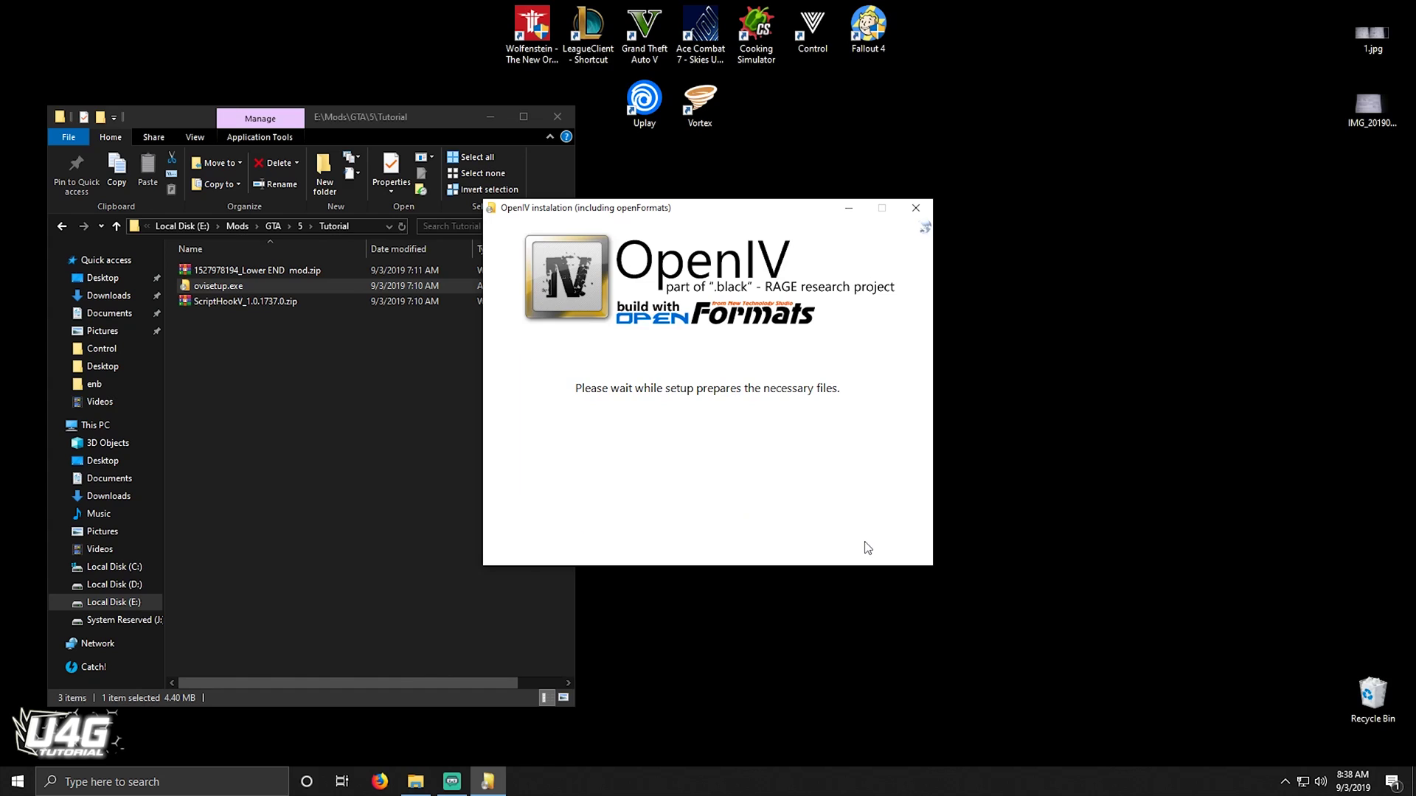
{"action": "left_click", "coordinate": [621, 534]}
{"action": "left_click", "coordinate": [862, 548]}
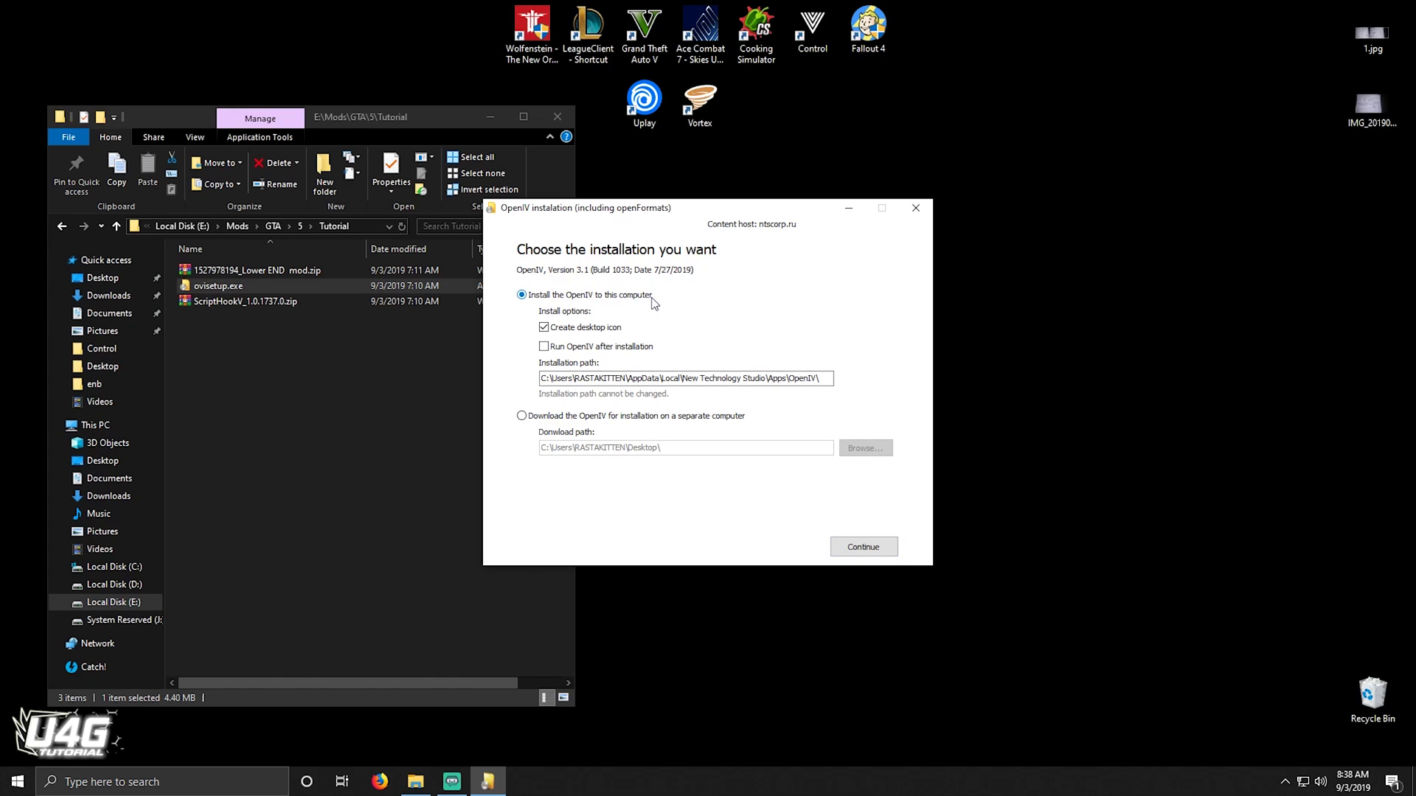
{"action": "left_click", "coordinate": [882, 554]}
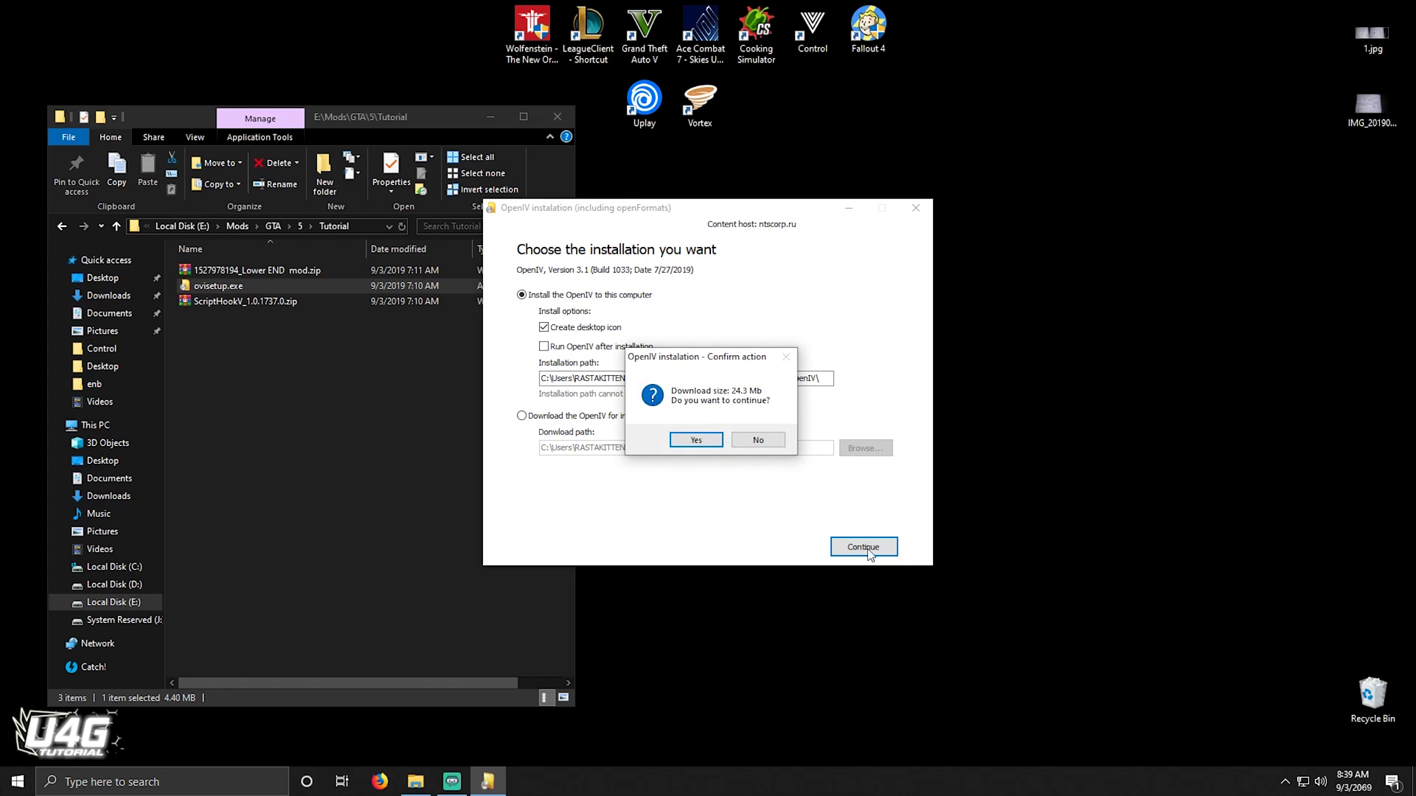
{"action": "left_click", "coordinate": [696, 441]}
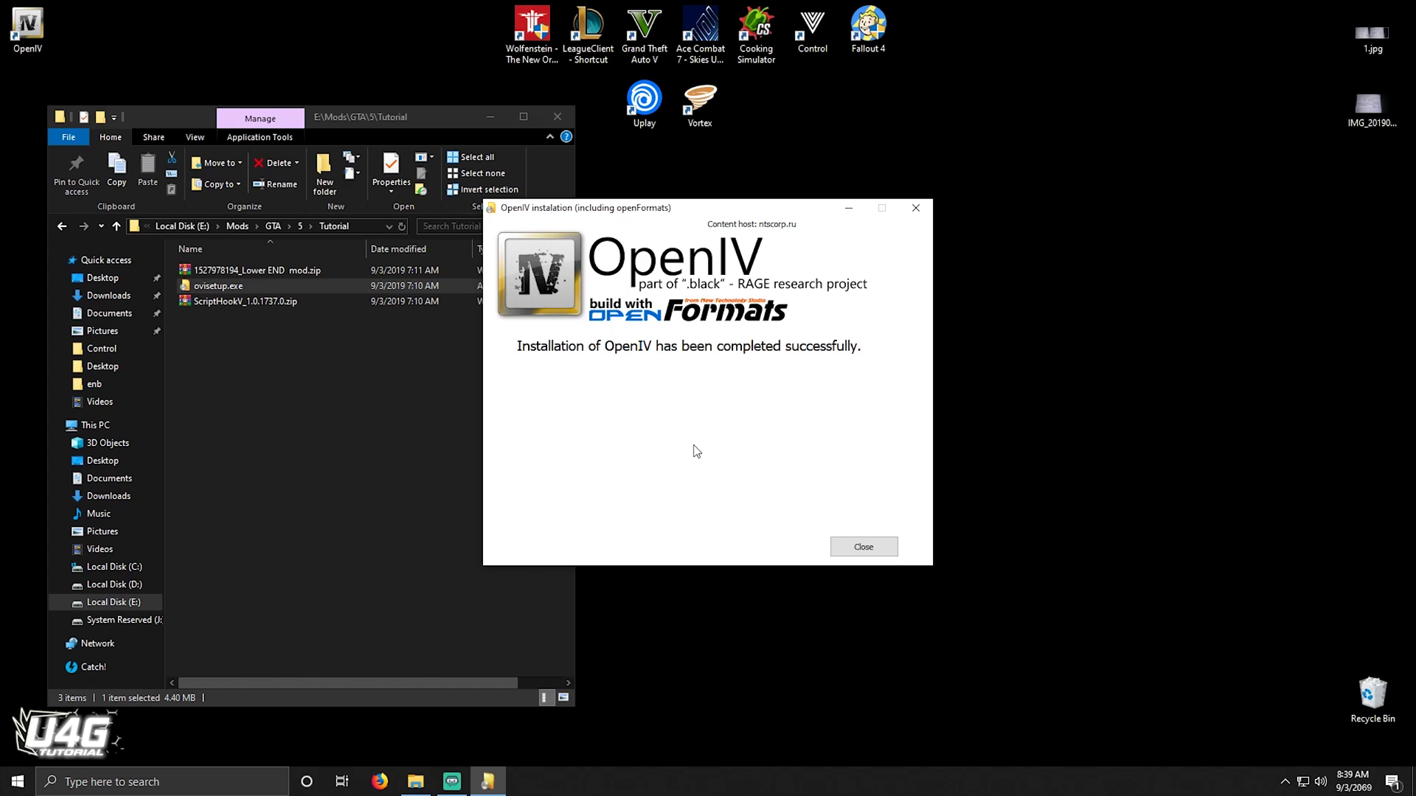
{"action": "left_click", "coordinate": [859, 547]}
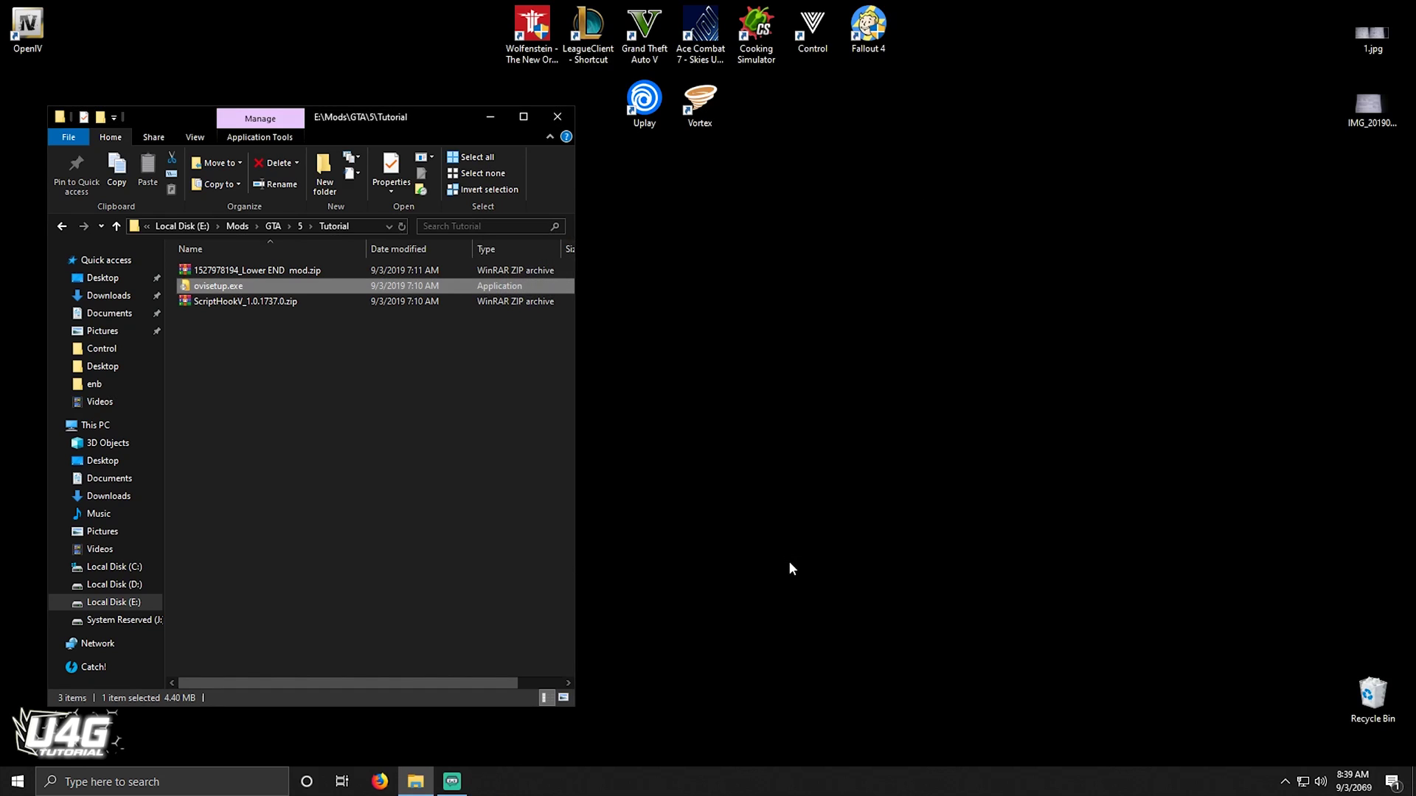
Step: Launch OpenIV from the desktop shortcut for GTA V on Windows and locate the game's install folder
{"action": "left_click_drag", "start_coordinate": [27, 26], "coordinate": [836, 174]}
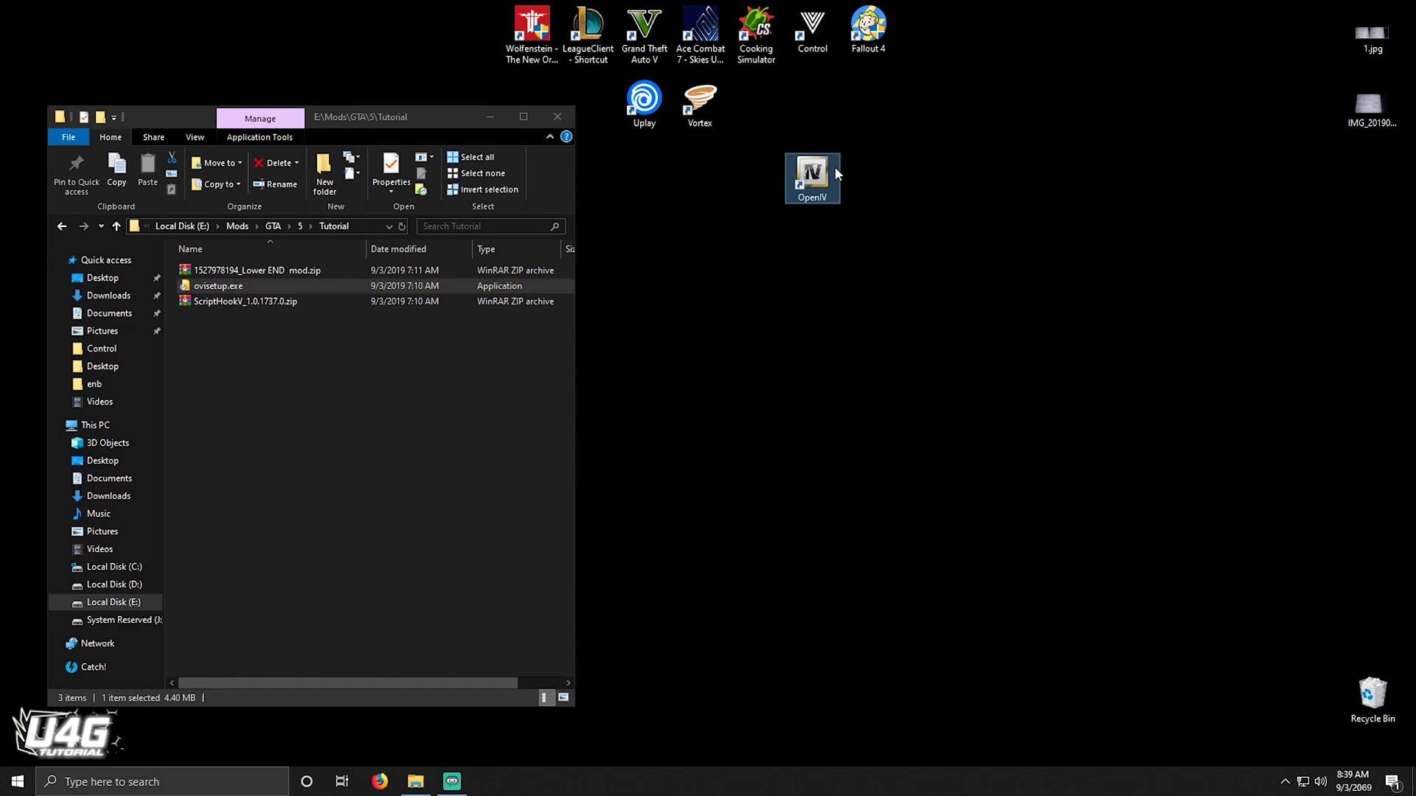
{"action": "double_click", "coordinate": [828, 188]}
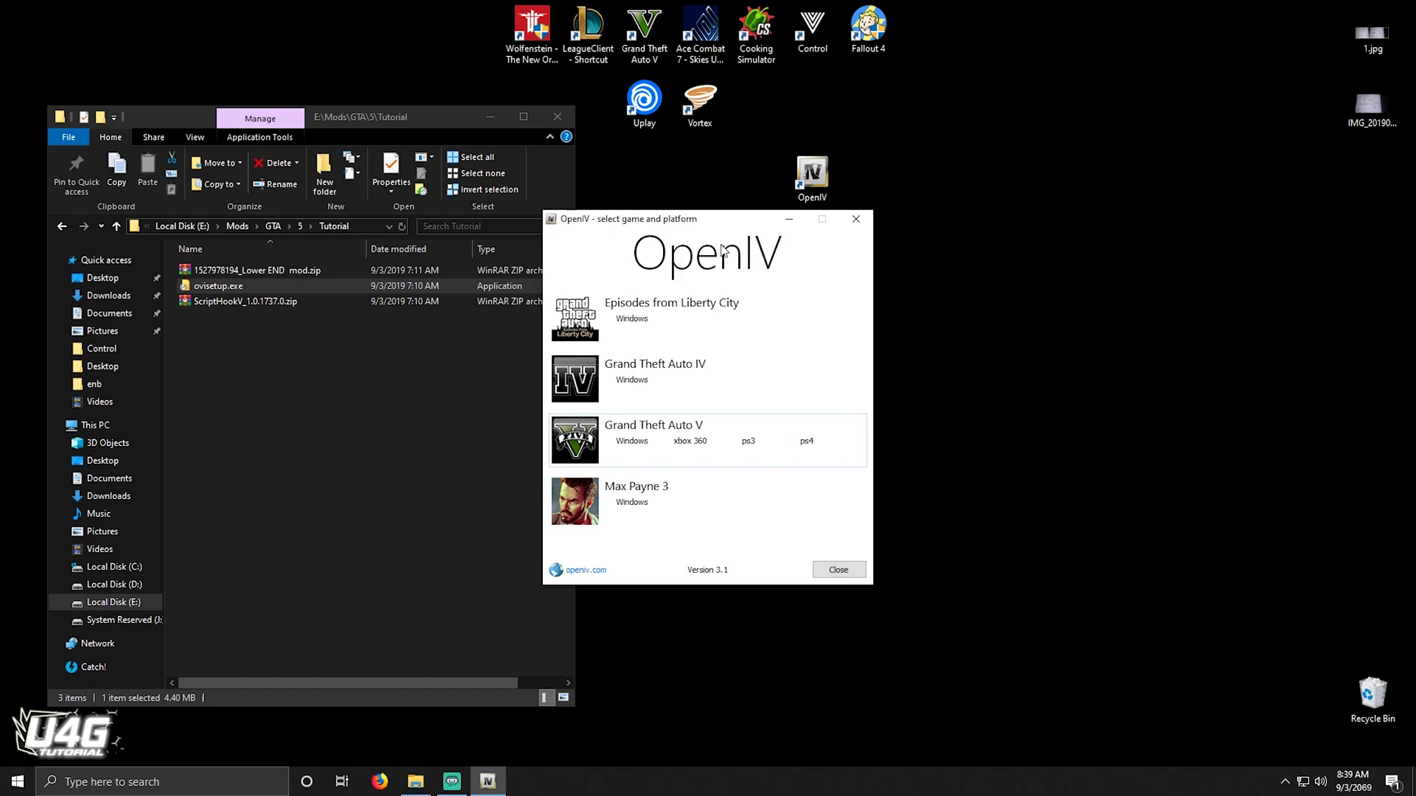
{"action": "left_click", "coordinate": [631, 442]}
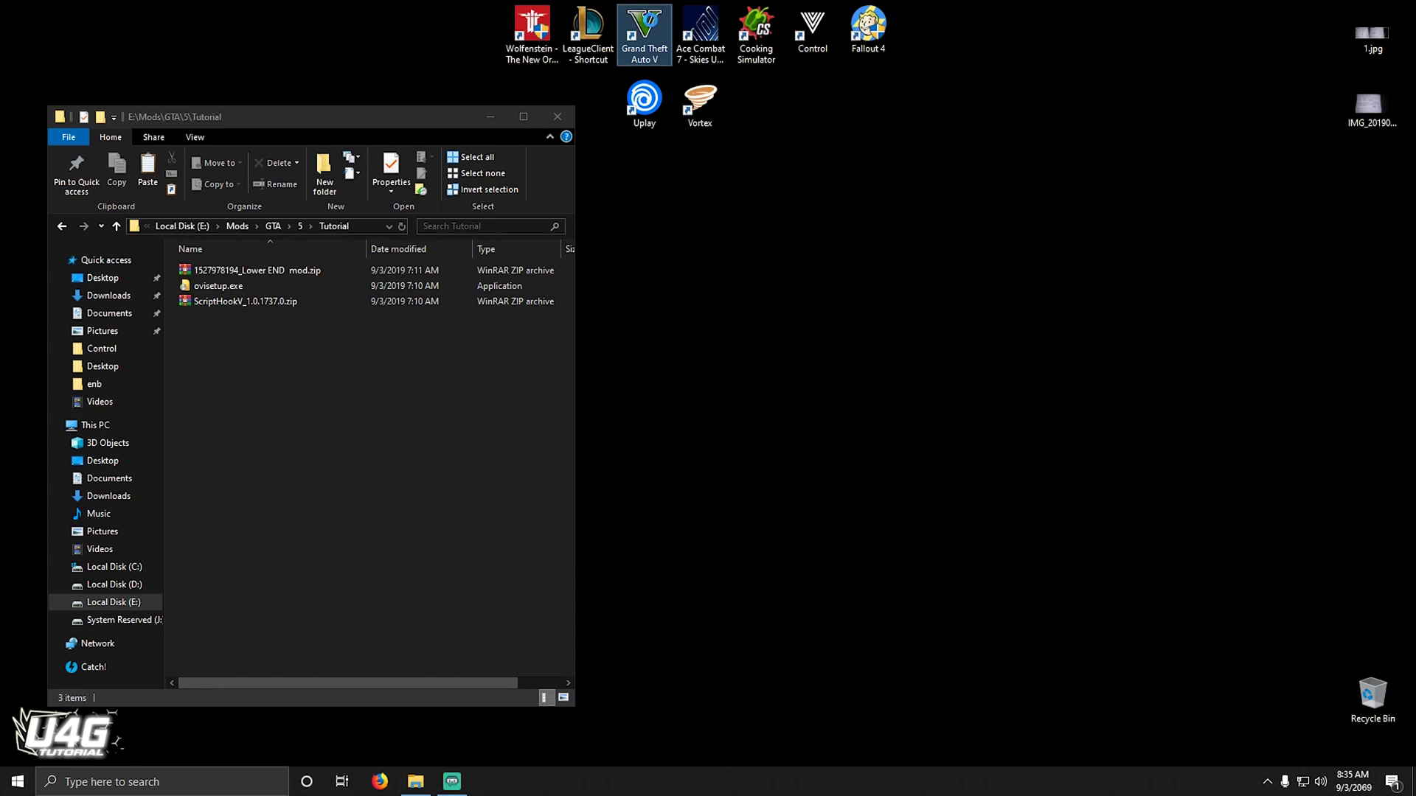
{"action": "right_click", "coordinate": [649, 26]}
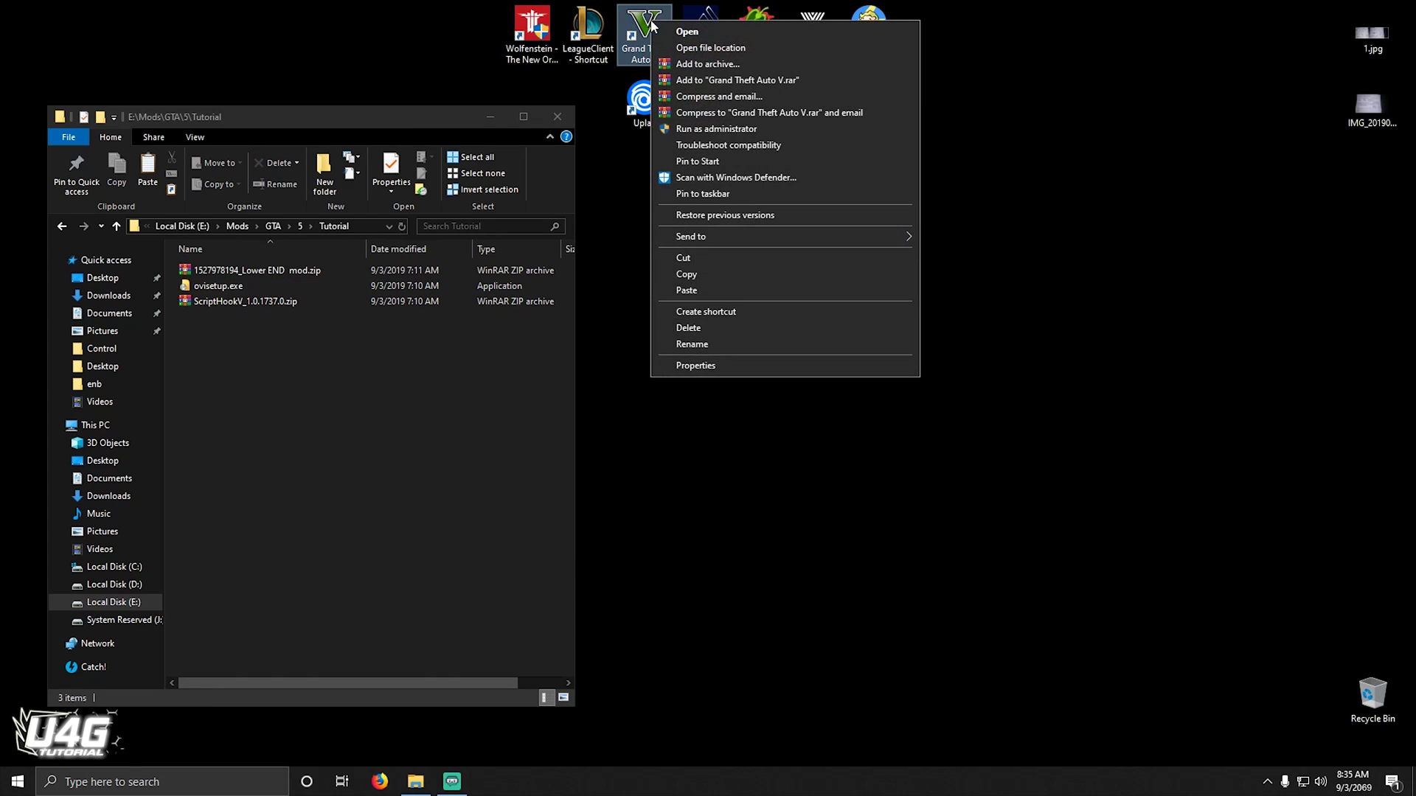
{"action": "left_click", "coordinate": [711, 48]}
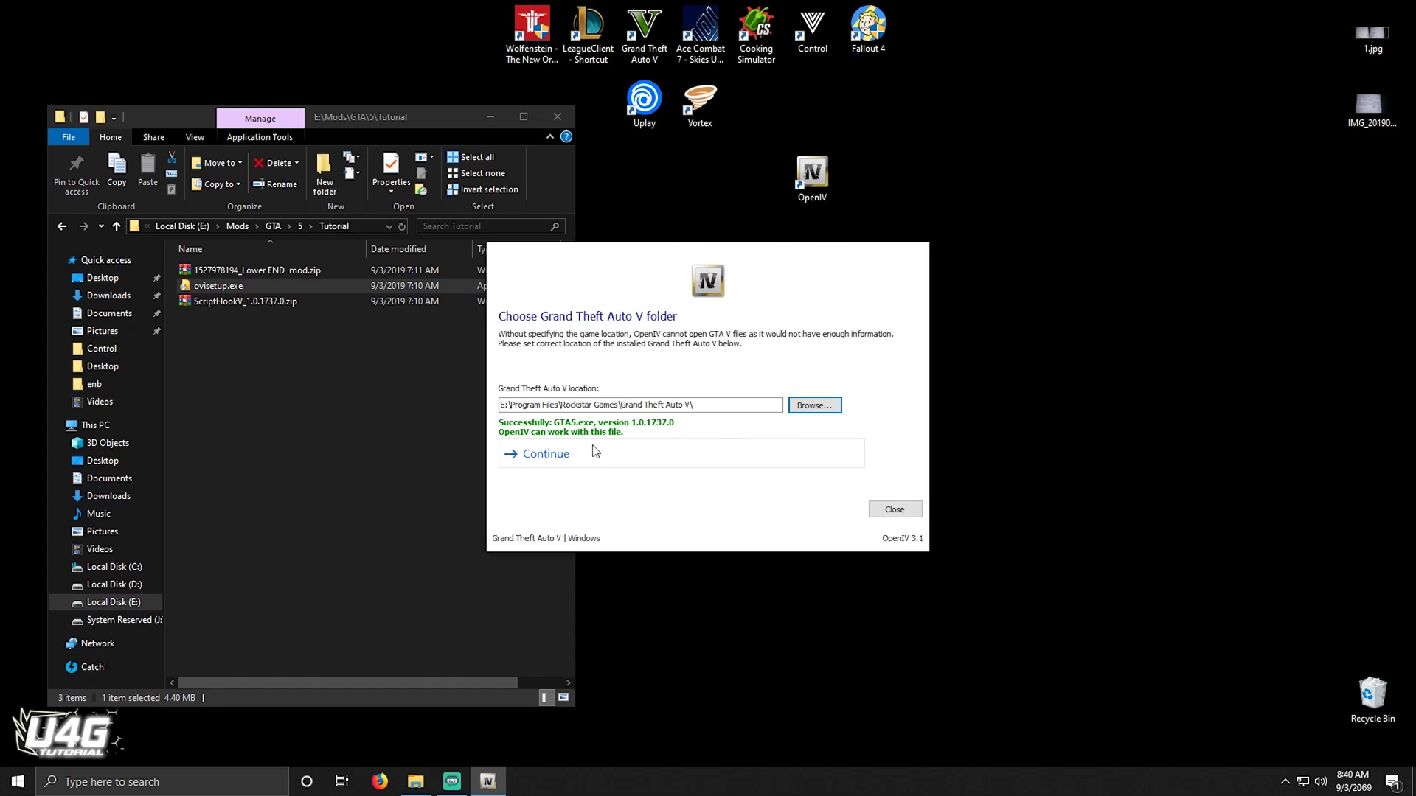
Step: Accept the detected game folder and backup reminder, skip the welcome video, and open ASI Manager
{"action": "left_click", "coordinate": [551, 454]}
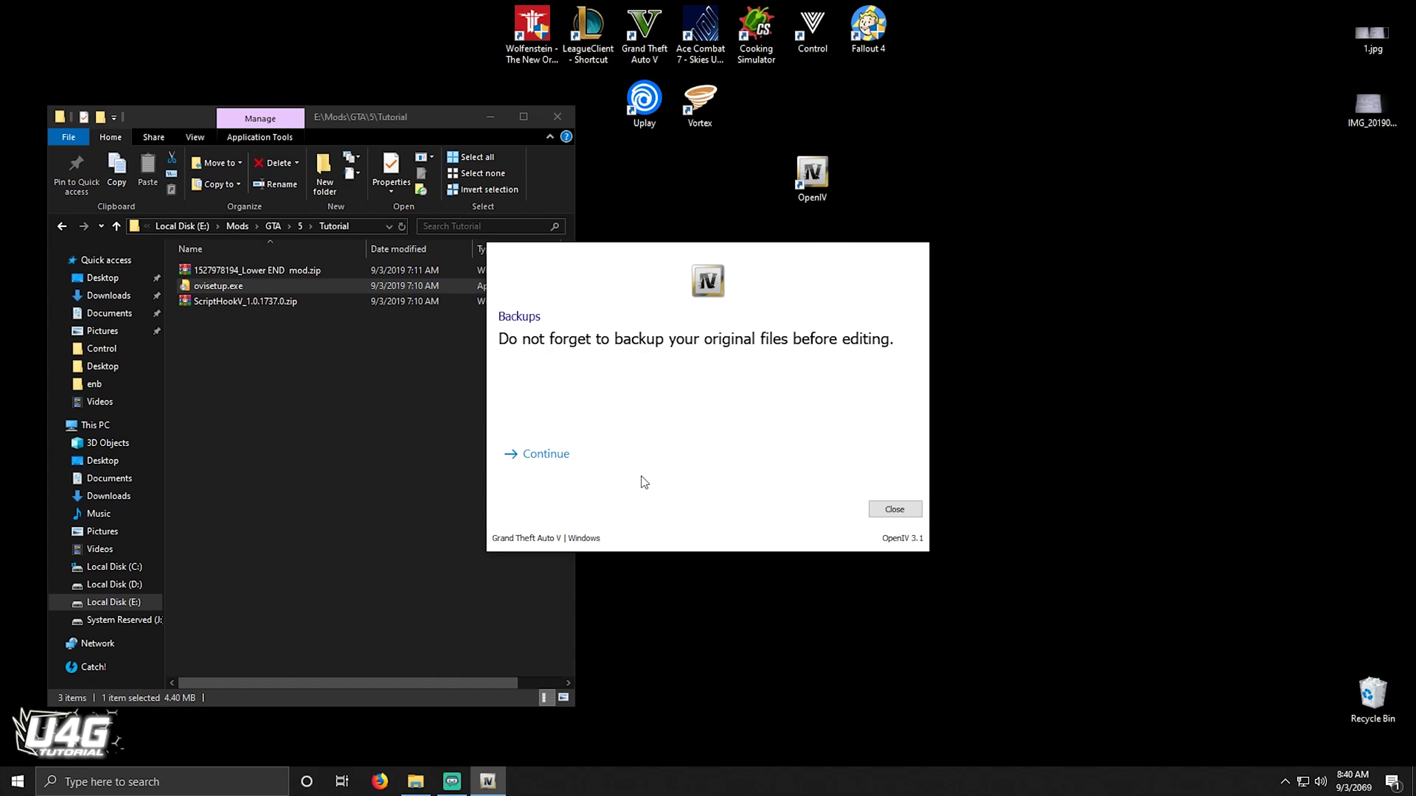
{"action": "left_click", "coordinate": [552, 456]}
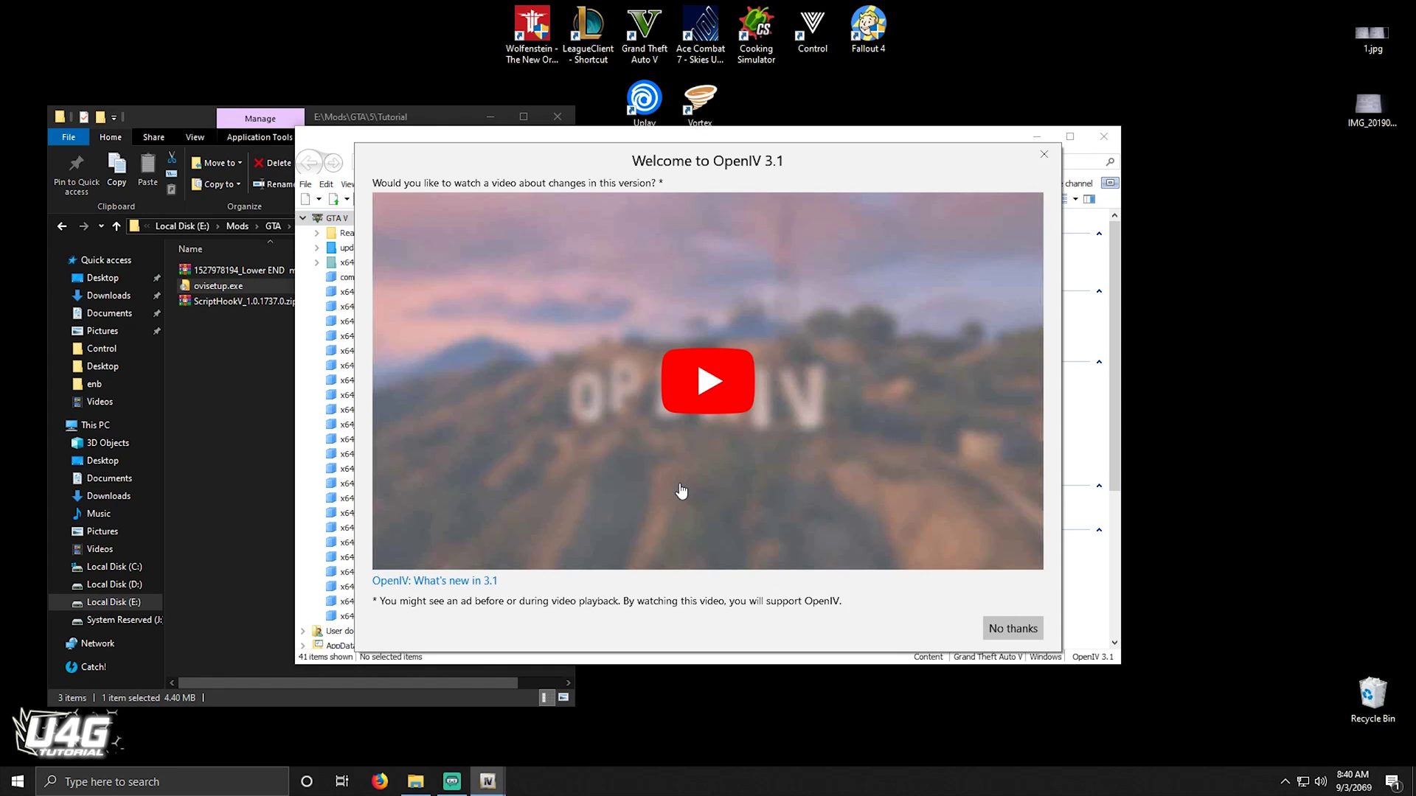
{"action": "left_click", "coordinate": [1044, 154]}
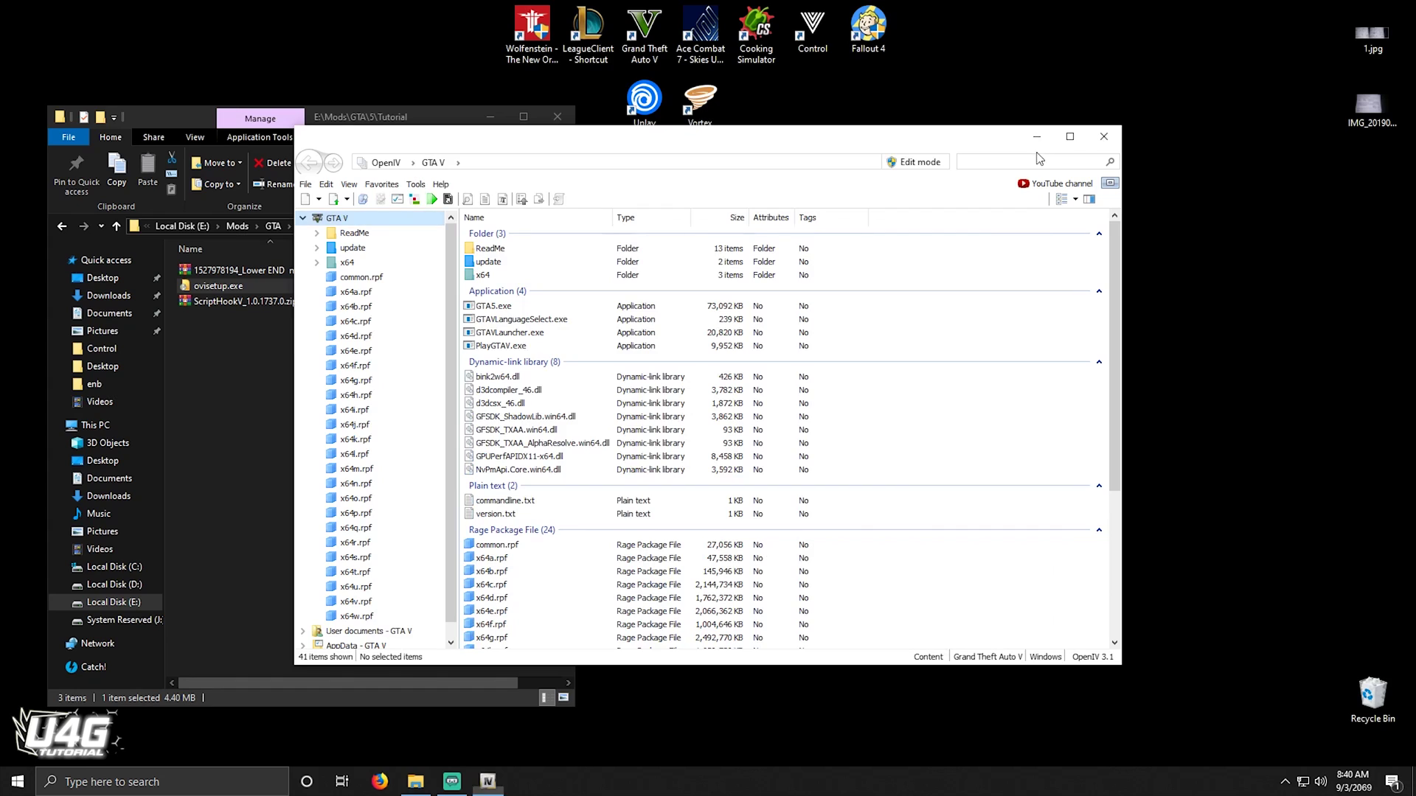
{"action": "left_click", "coordinate": [399, 202]}
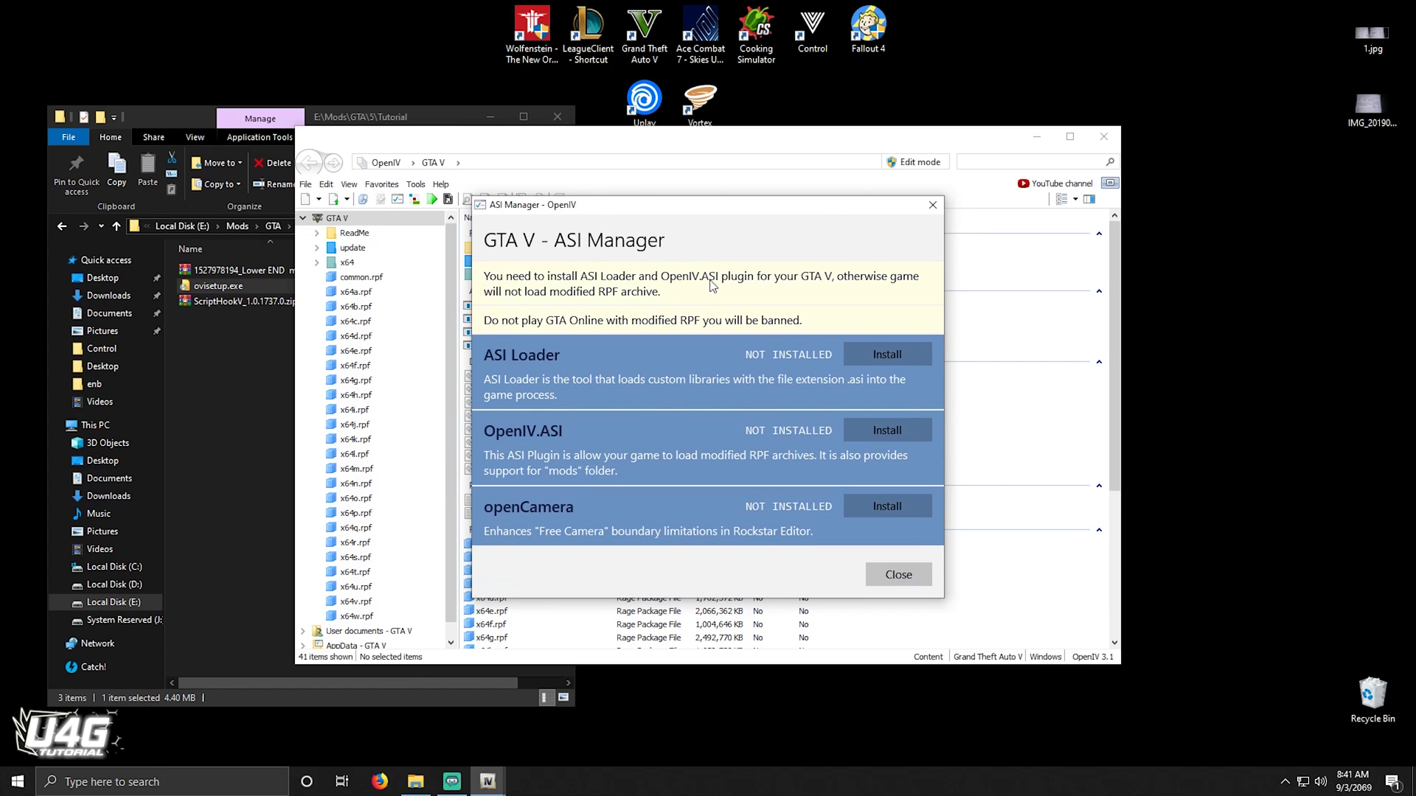
Step: Install OpenIV.ASI, creating the mods folder, and ASI Loader, then close ASI Manager and OpenIV
{"action": "left_click", "coordinate": [887, 430]}
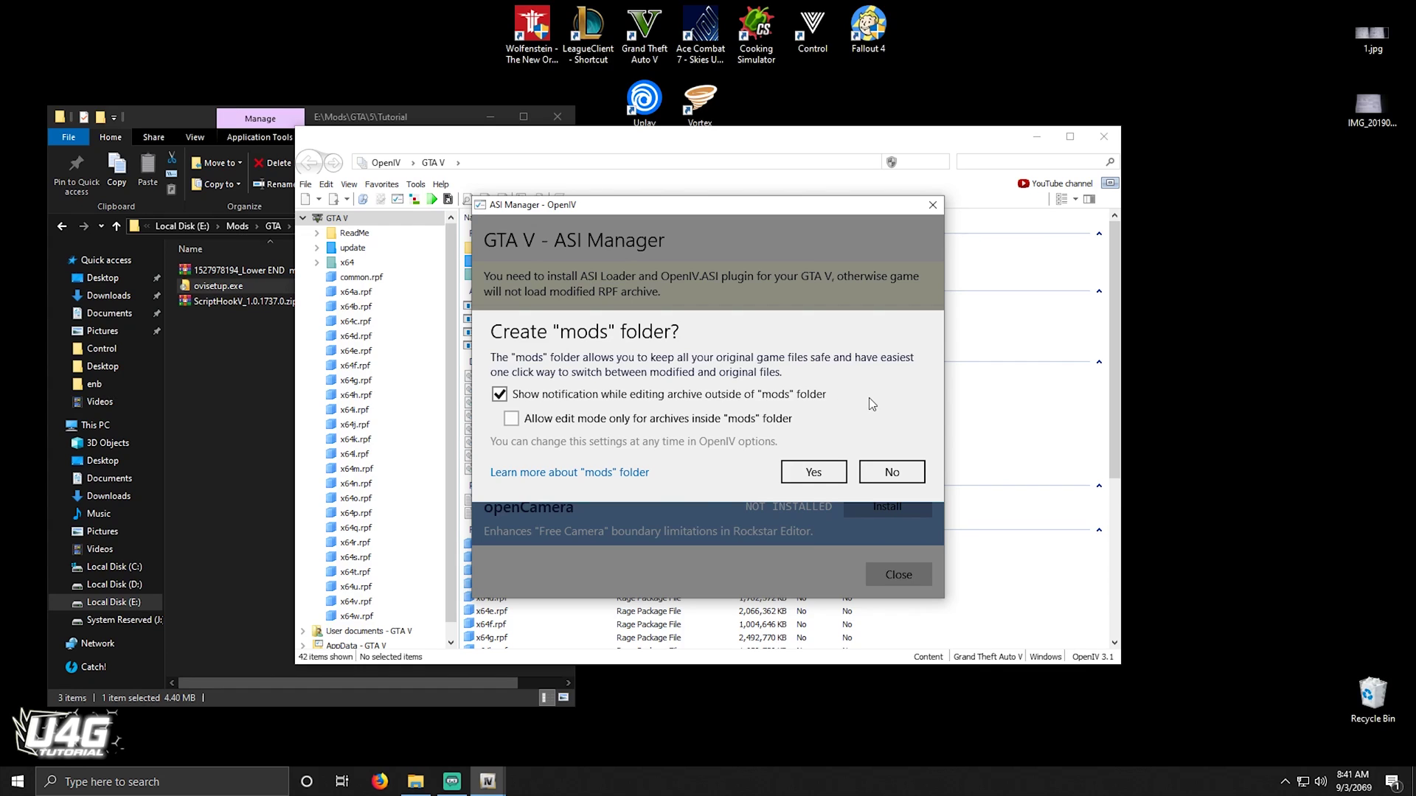
{"action": "left_click", "coordinate": [814, 472]}
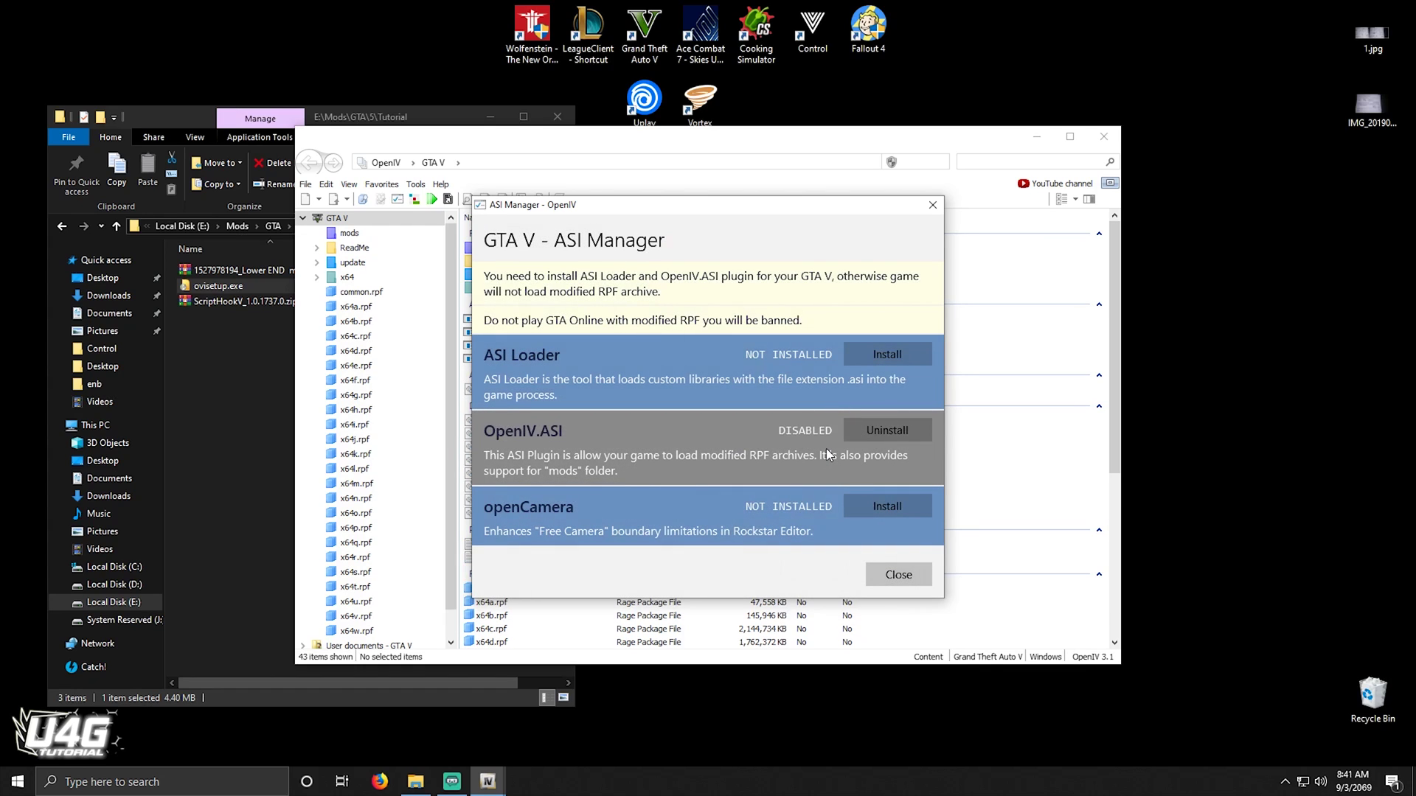
{"action": "left_click", "coordinate": [900, 354]}
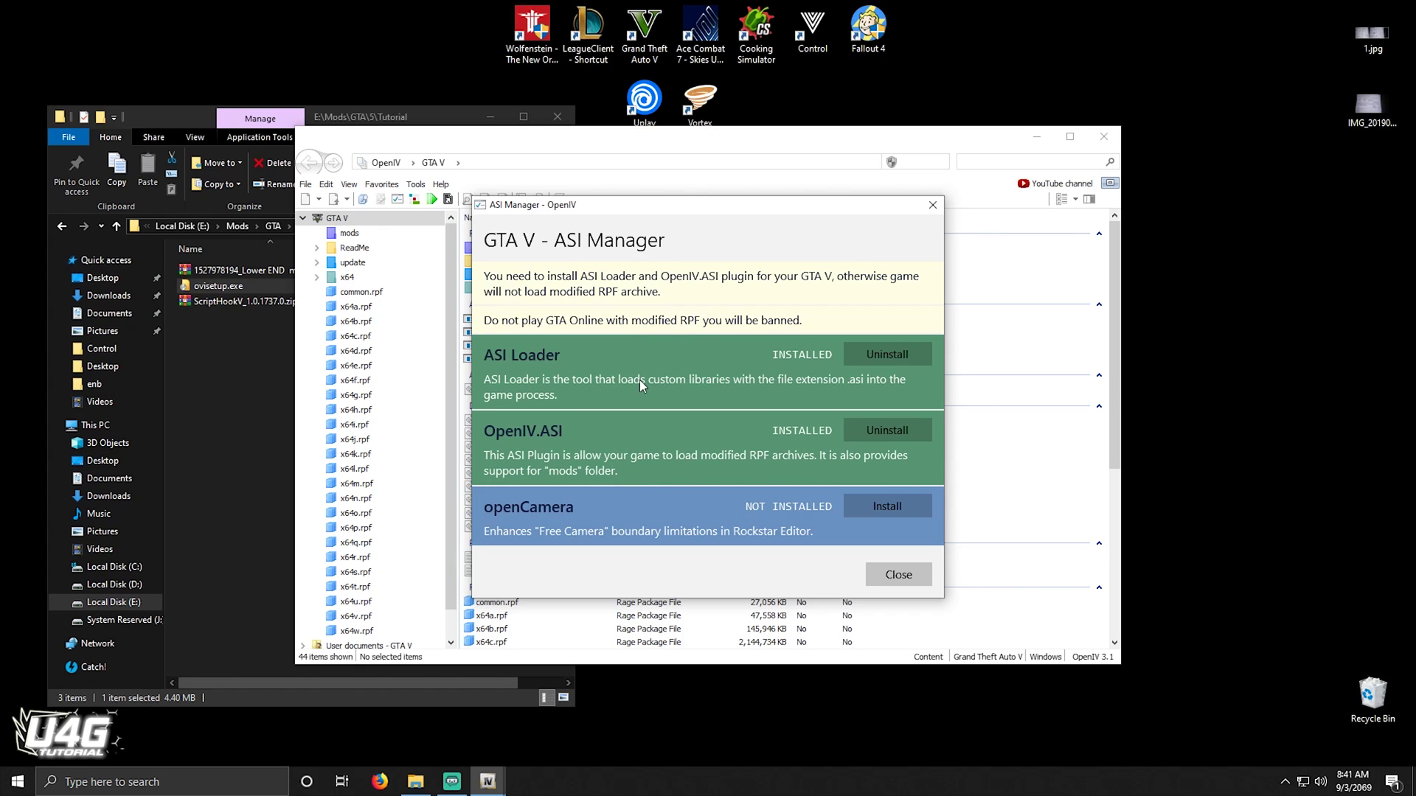
{"action": "left_click", "coordinate": [898, 574]}
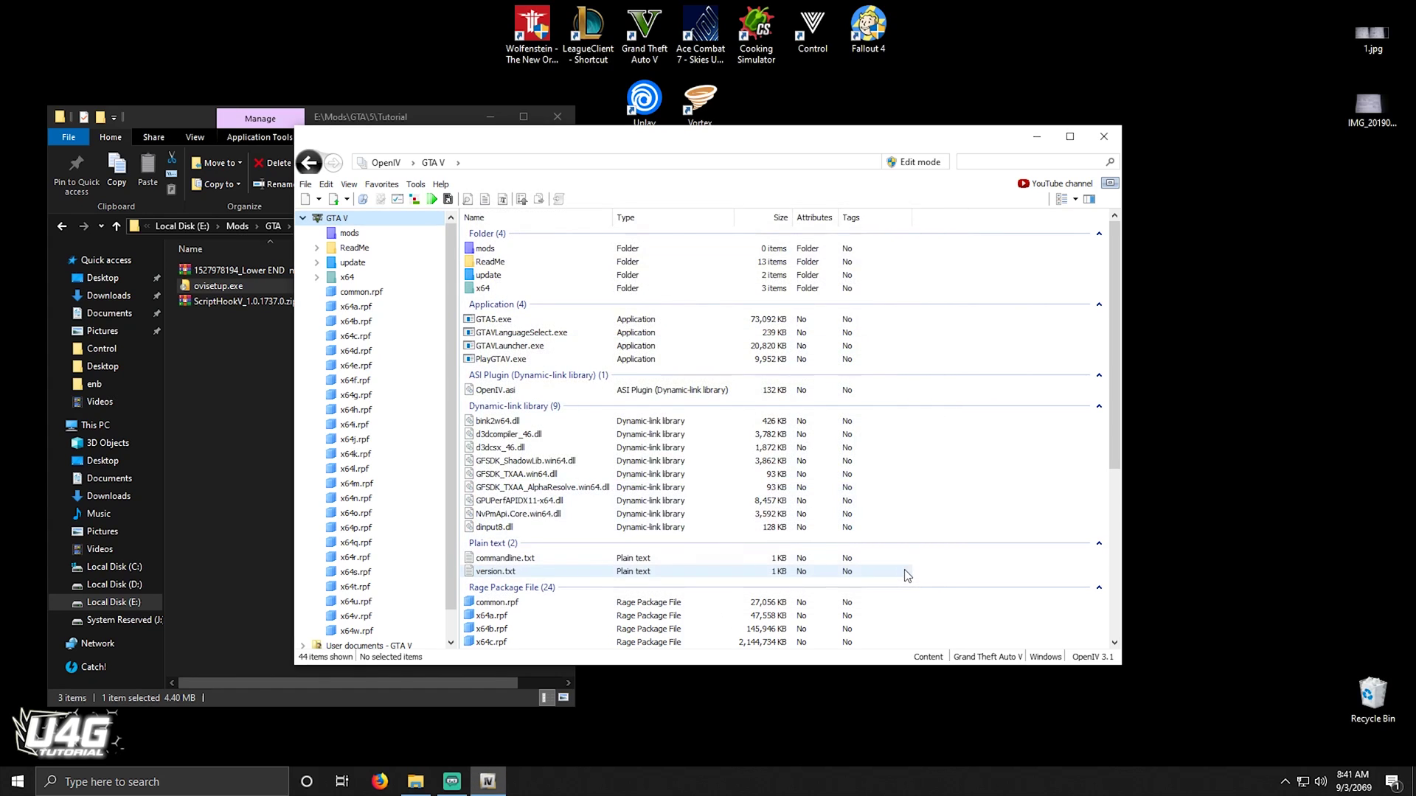
{"action": "left_click", "coordinate": [1104, 136]}
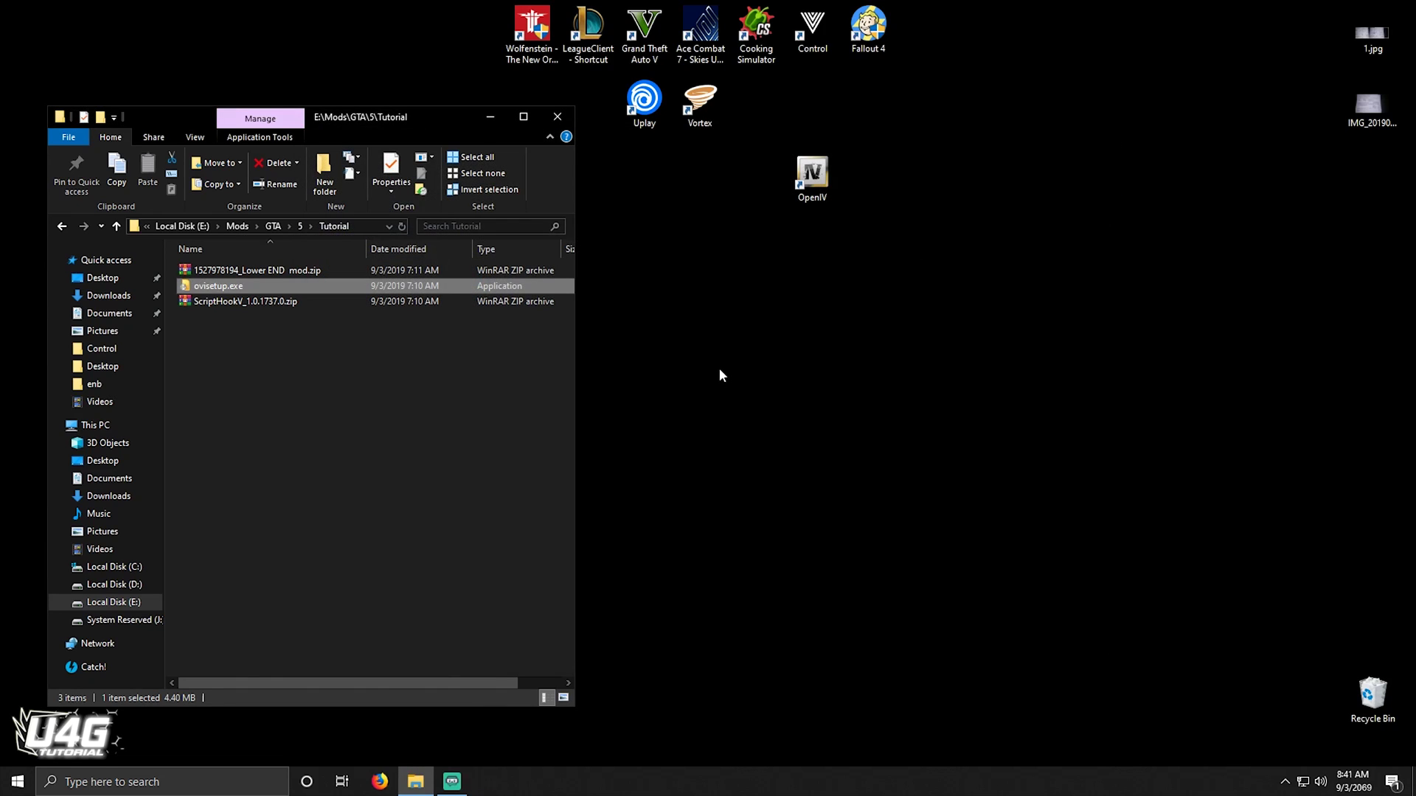
Step: Extract ScriptHookV_1.0.1737.0.zip and copy the three files from its bin folder
{"action": "left_click", "coordinate": [720, 376]}
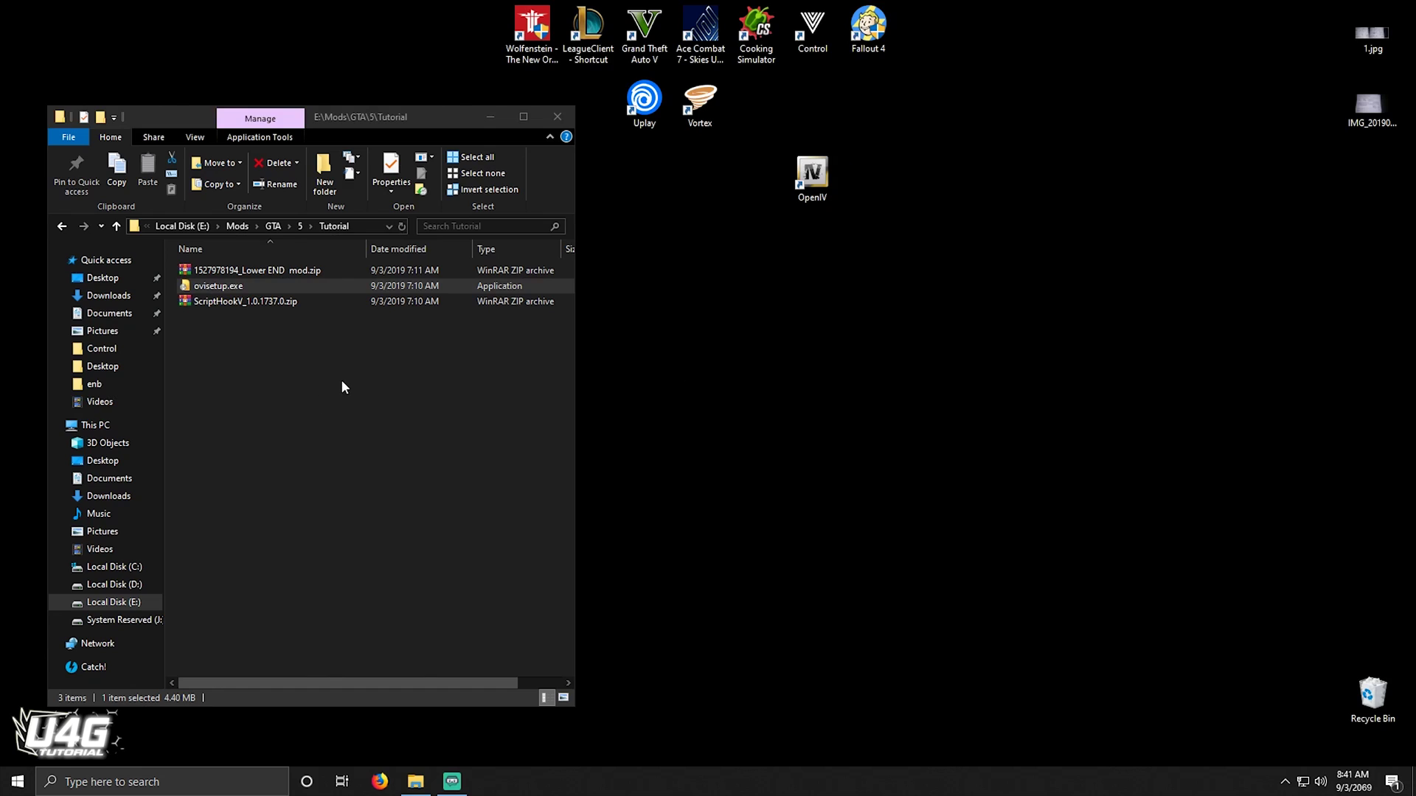
{"action": "left_click", "coordinate": [292, 302]}
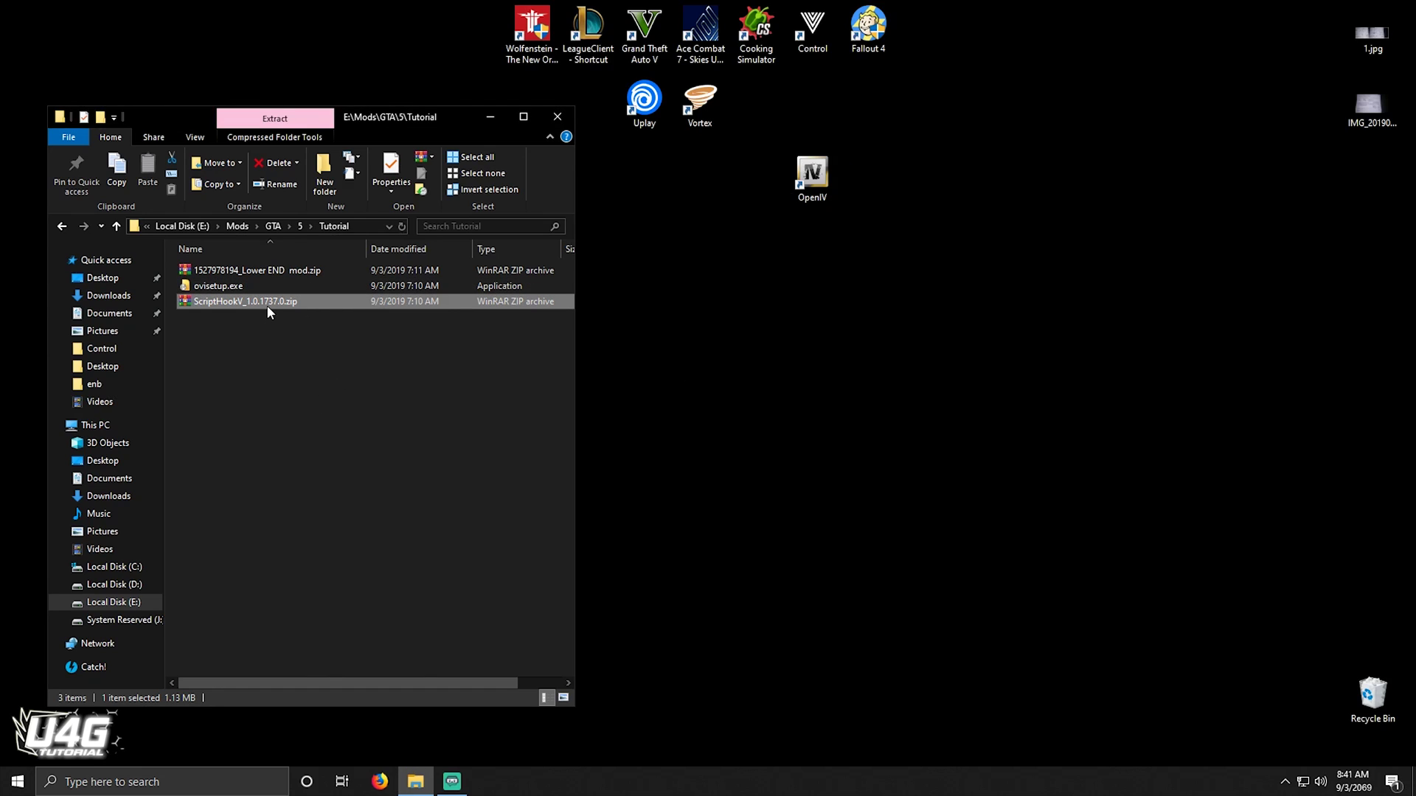
{"action": "right_click", "coordinate": [267, 311]}
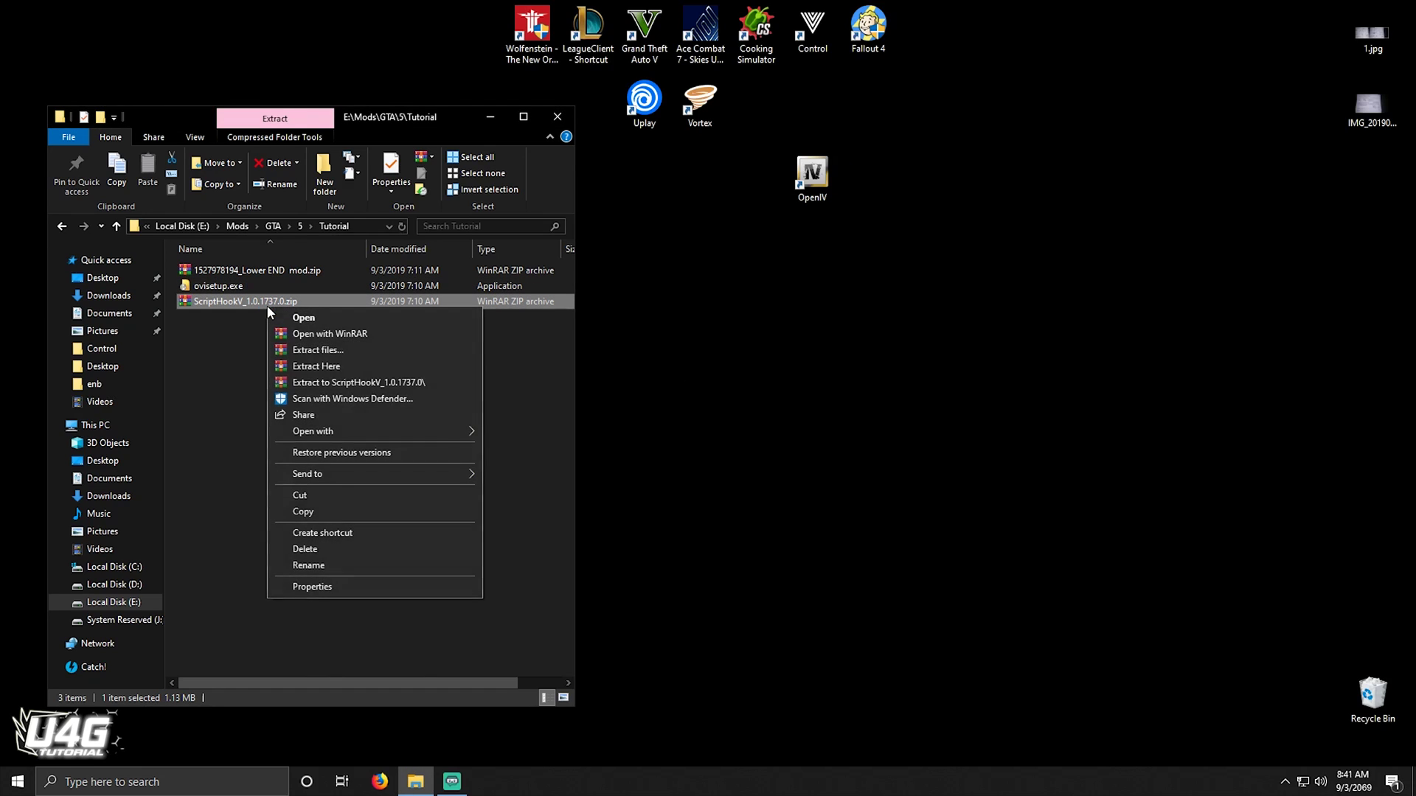
{"action": "left_click", "coordinate": [369, 383]}
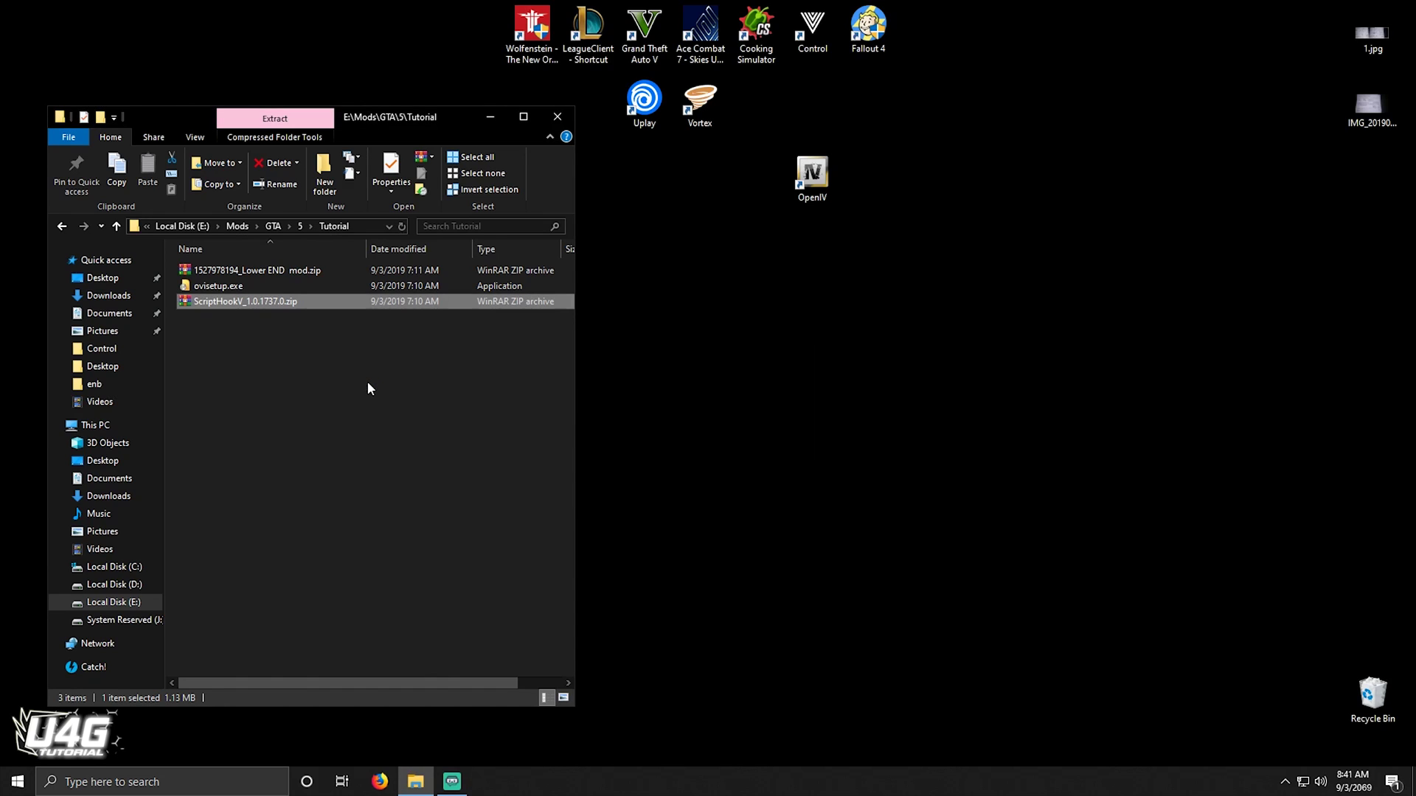
{"action": "double_click", "coordinate": [263, 270]}
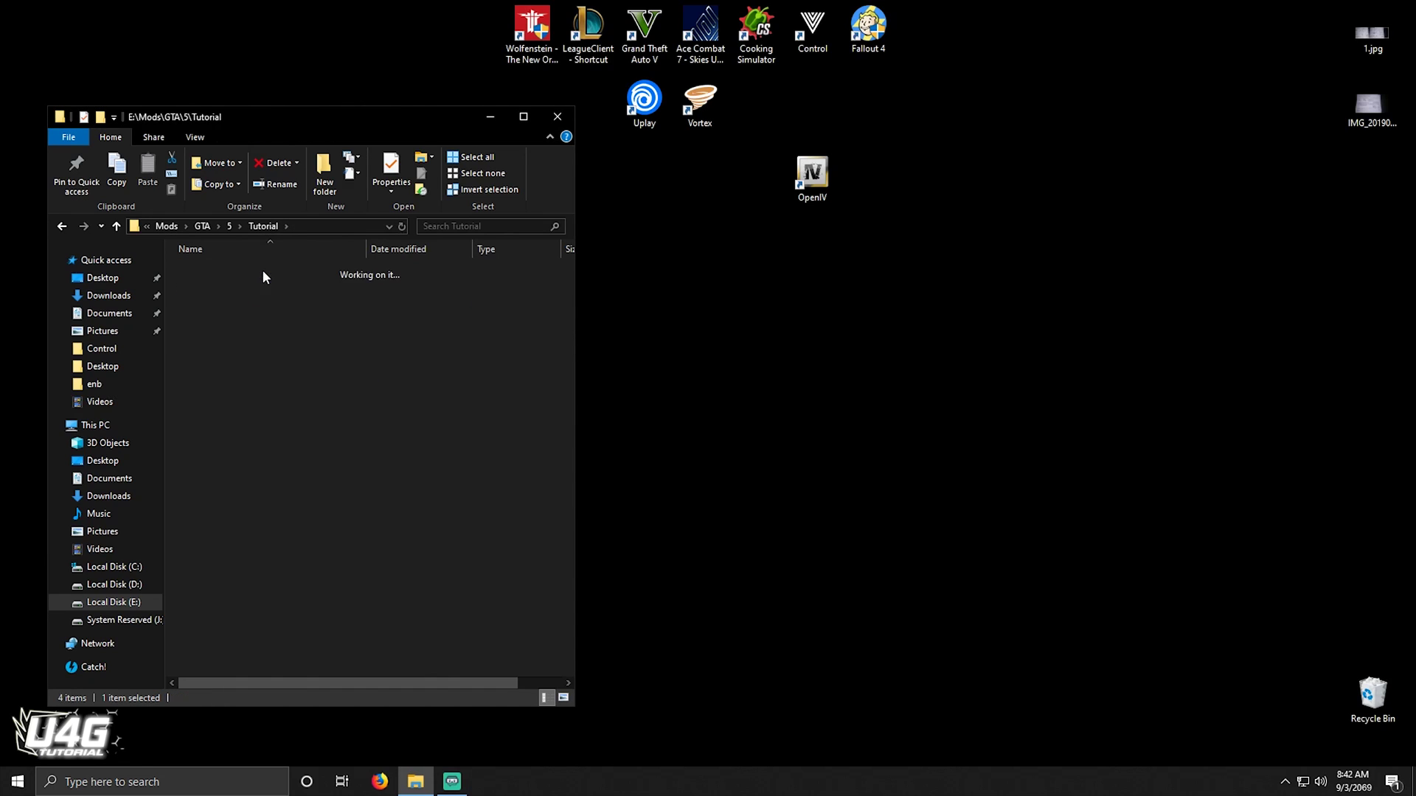
{"action": "double_click", "coordinate": [263, 270]}
{"action": "left_click_drag", "start_coordinate": [263, 348], "coordinate": [207, 269]}
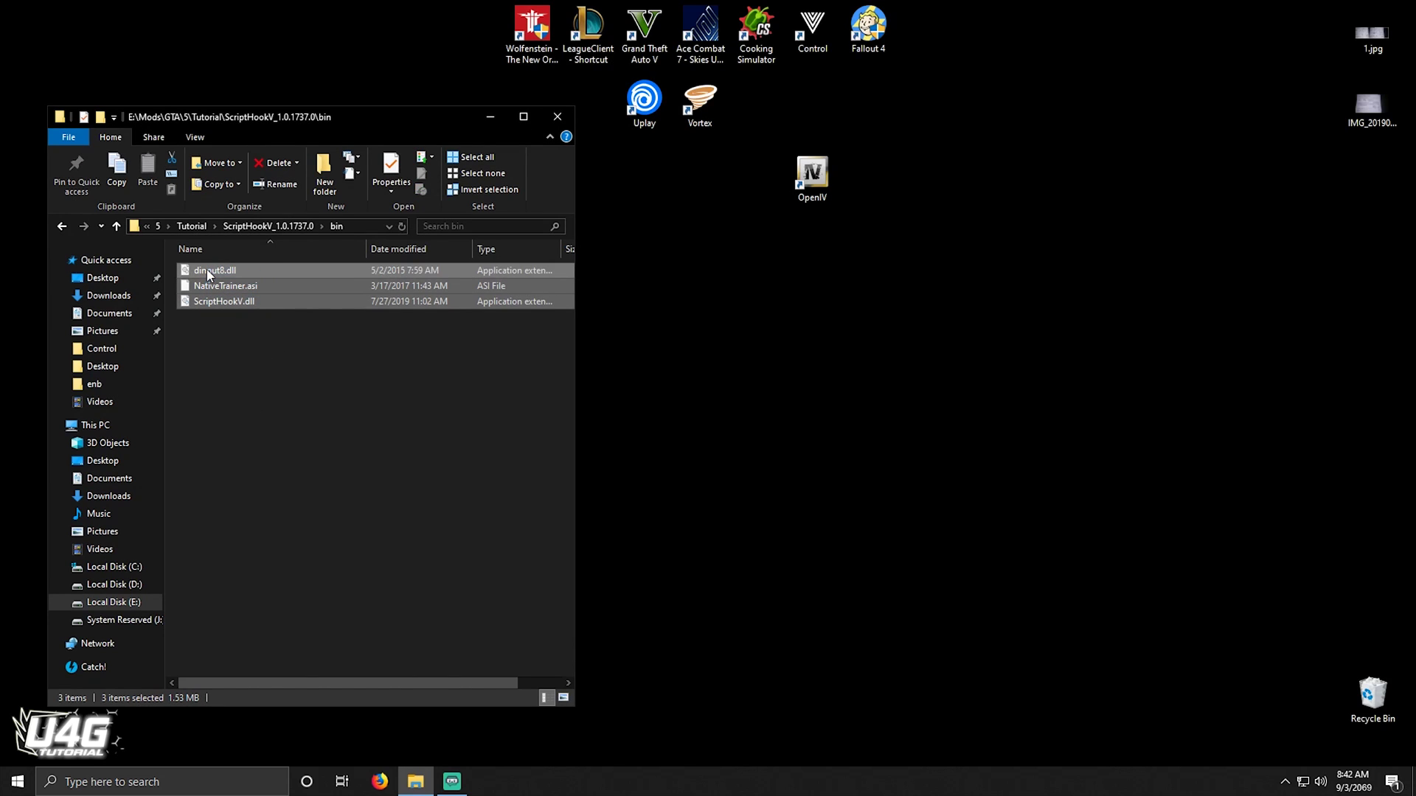
{"action": "right_click", "coordinate": [207, 269]}
{"action": "left_click", "coordinate": [279, 424]}
Step: Paste the Script Hook files into the GTA V game folder, replacing dinput8.dll
{"action": "right_click", "coordinate": [652, 18]}
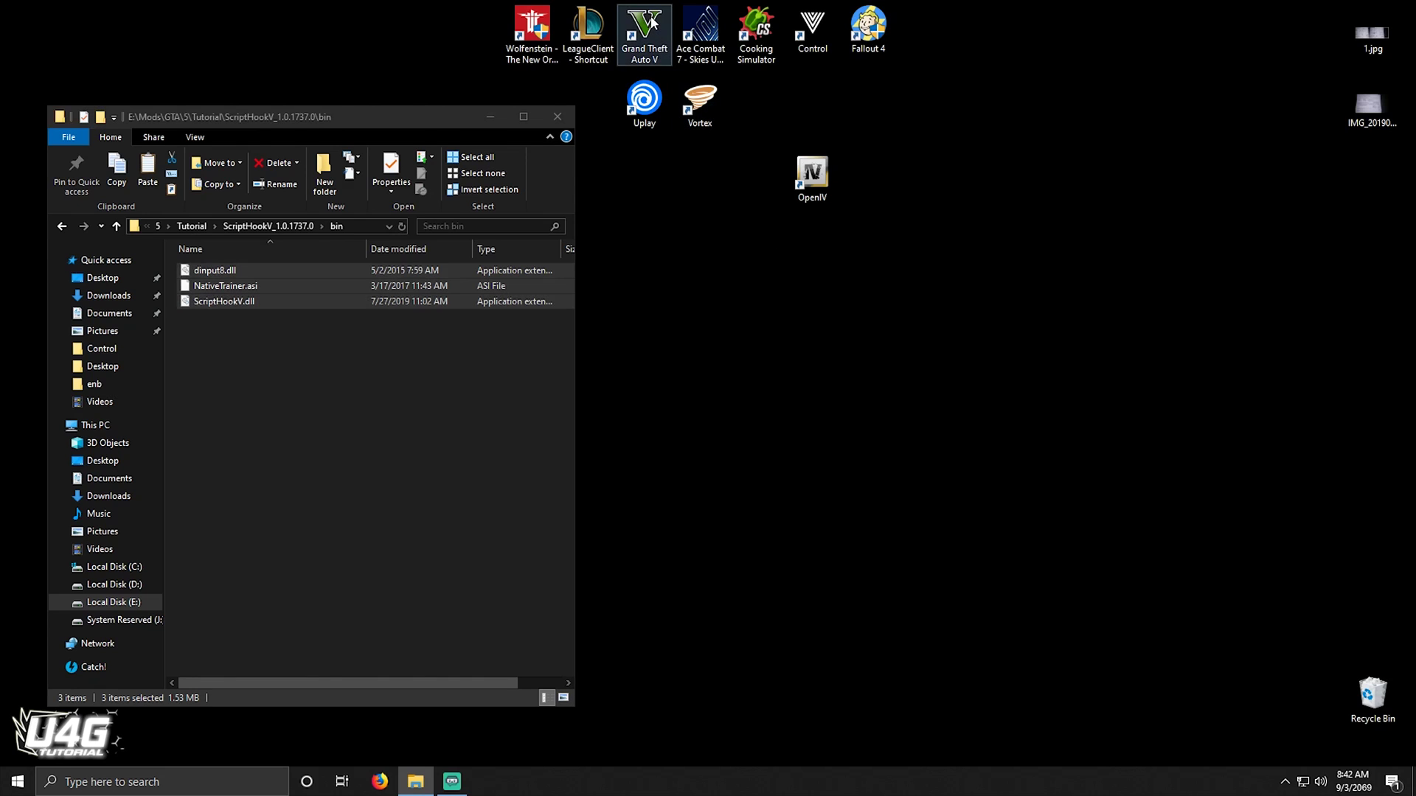
{"action": "left_click", "coordinate": [671, 44]}
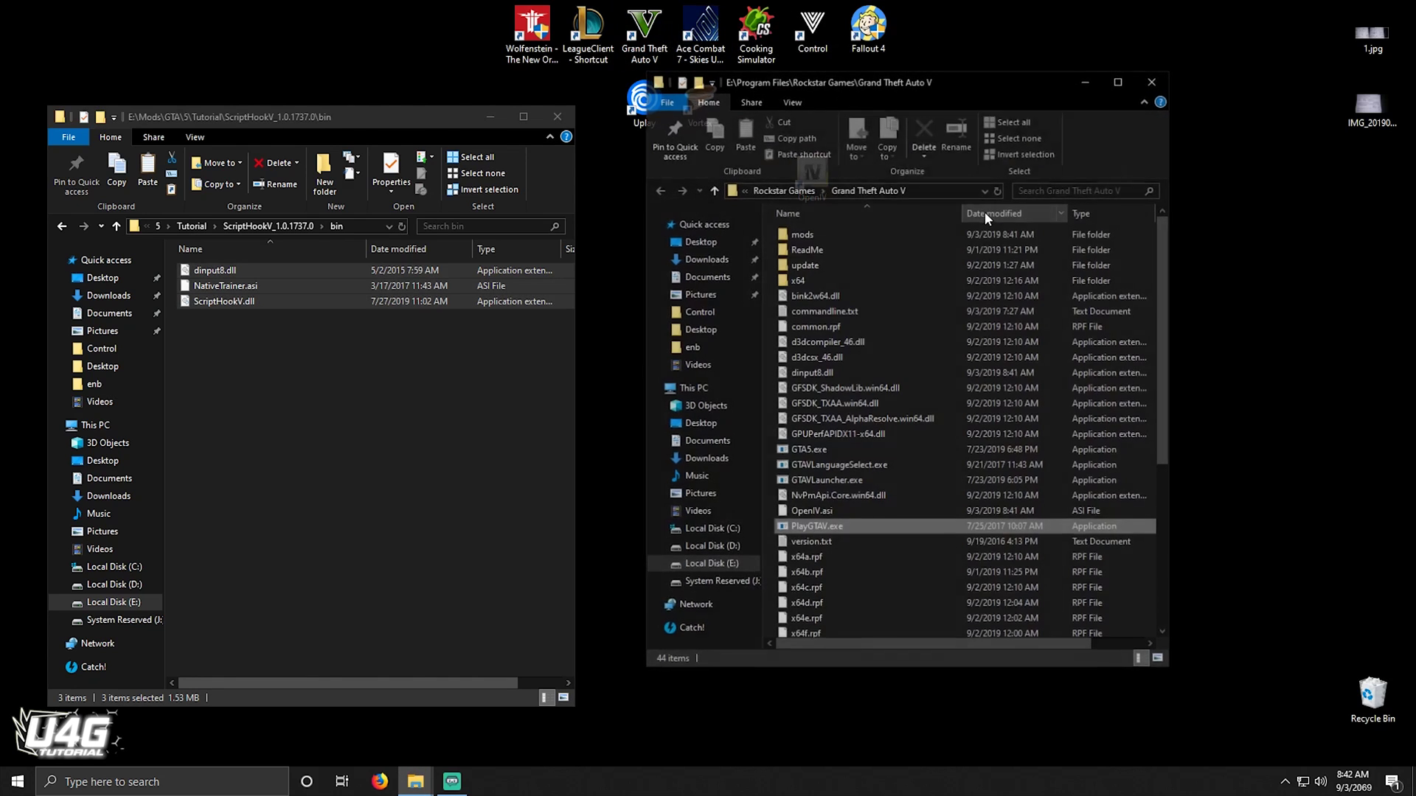
{"action": "left_click", "coordinate": [768, 368]}
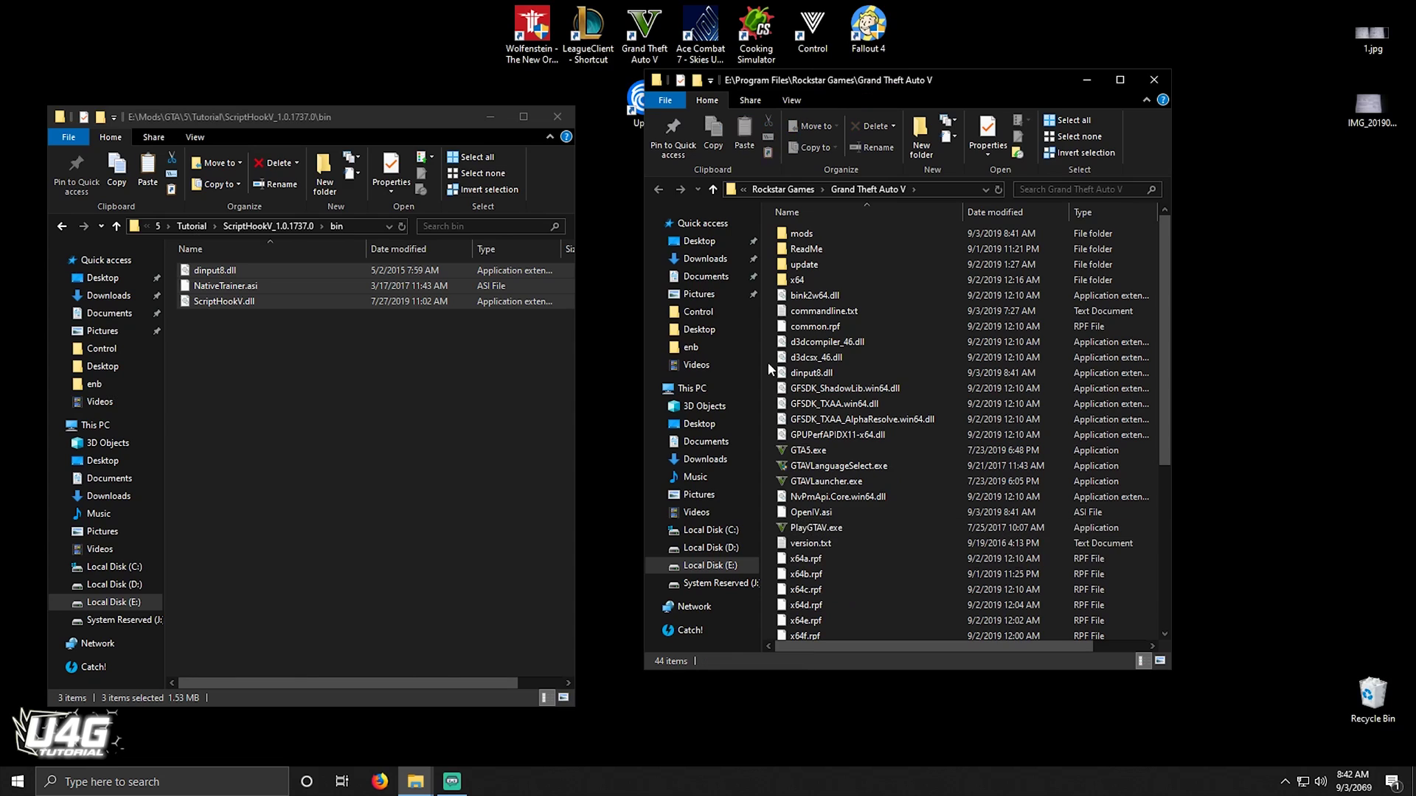
{"action": "right_click", "coordinate": [767, 362]}
{"action": "left_click", "coordinate": [803, 465]}
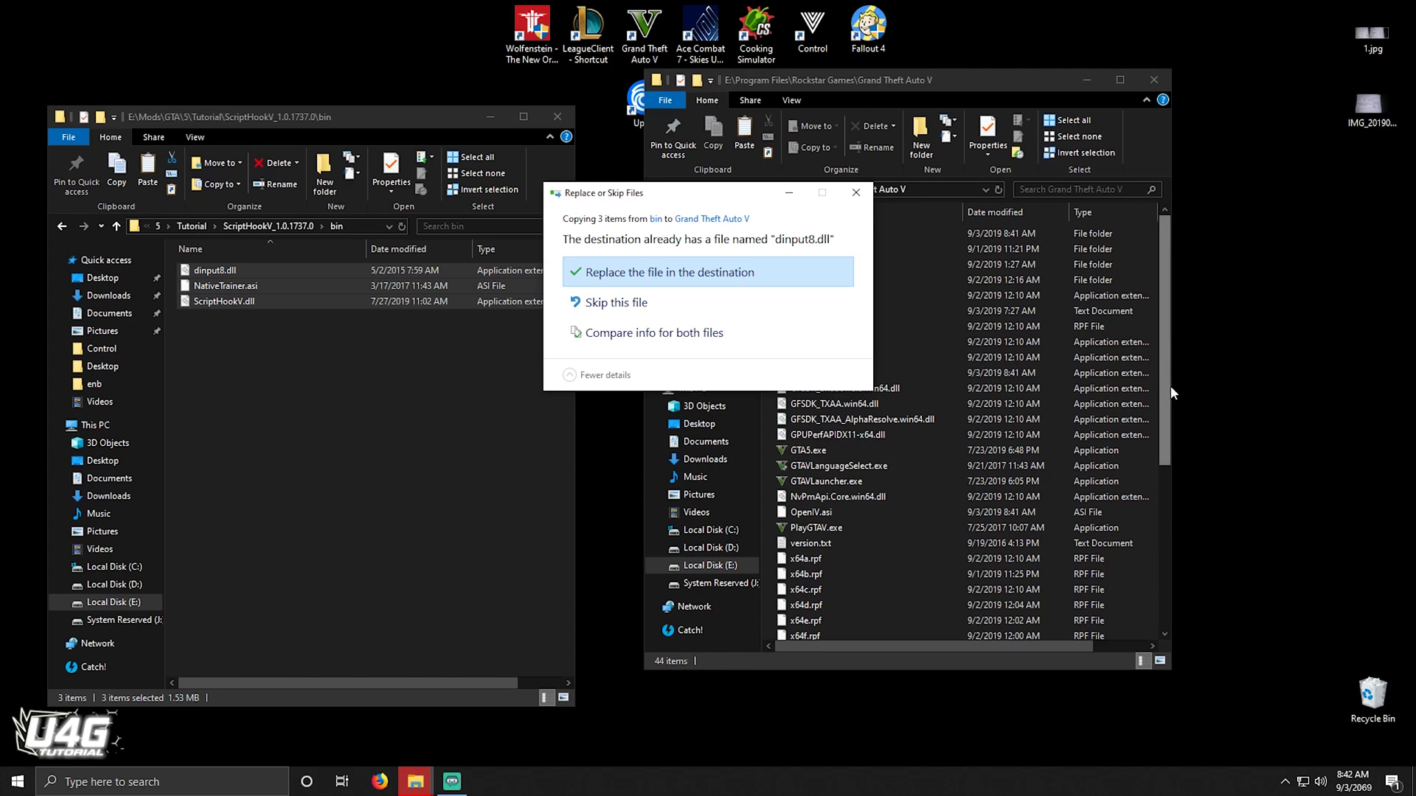
{"action": "left_click", "coordinate": [665, 272]}
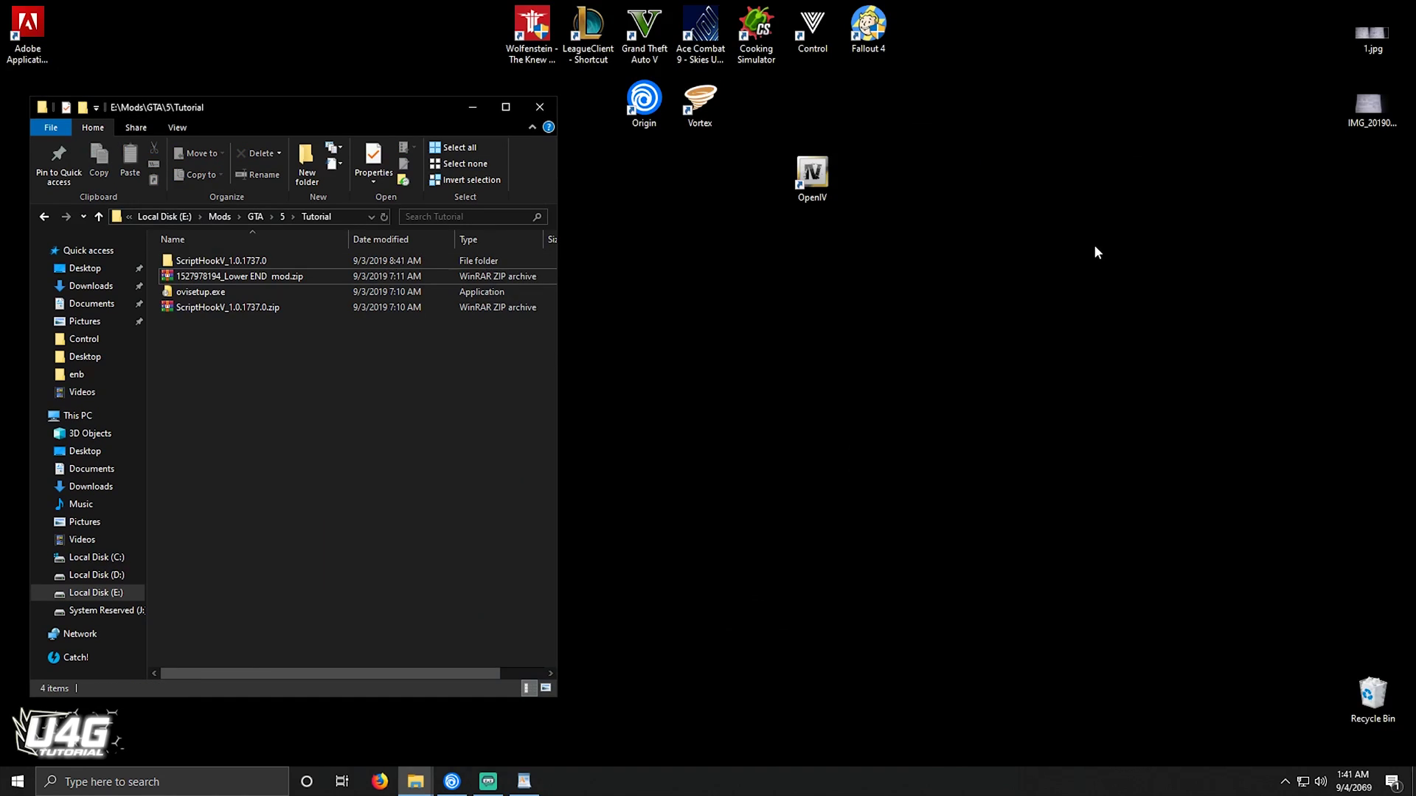
{"action": "right_click", "coordinate": [1094, 245]}
{"action": "left_click", "coordinate": [1106, 290]}
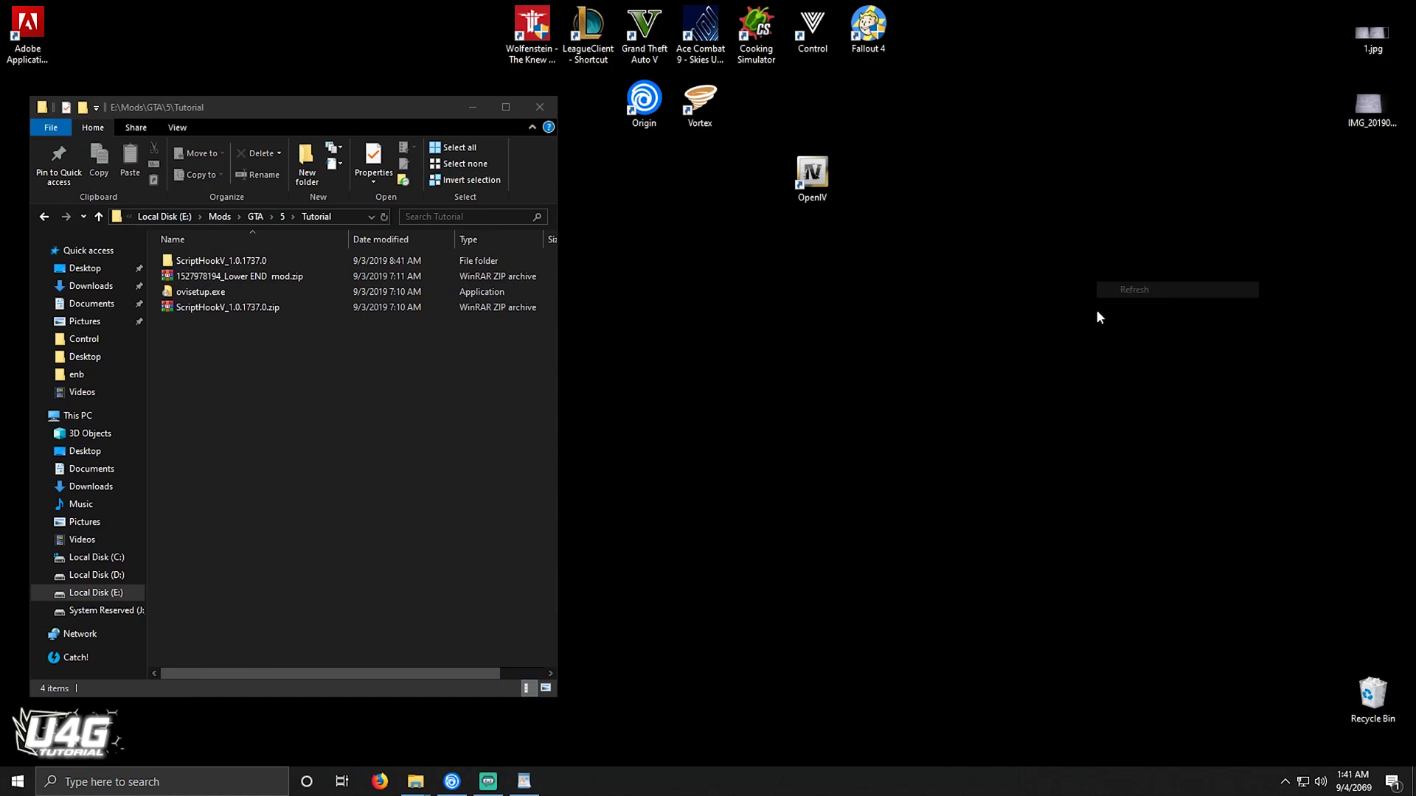
{"action": "left_click", "coordinate": [268, 279]}
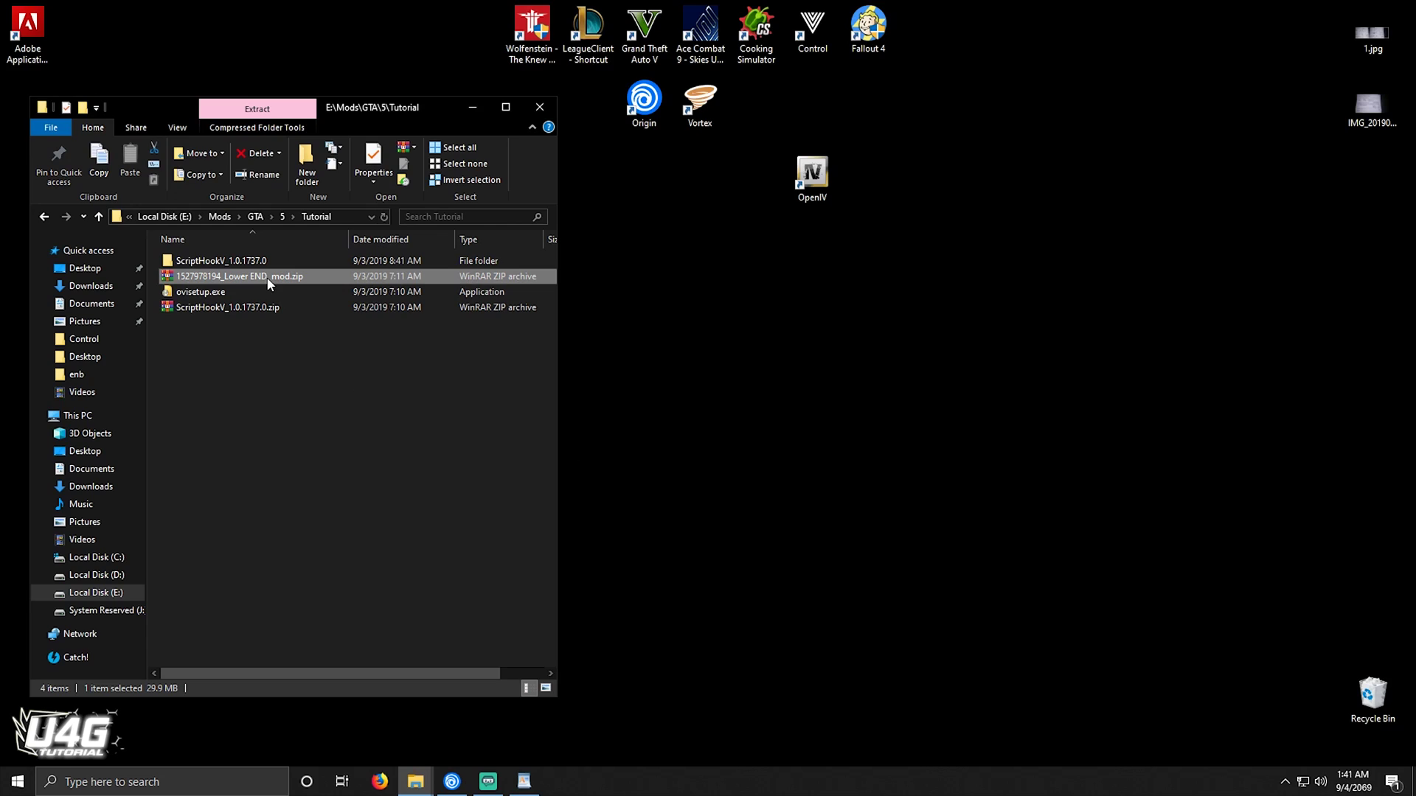
{"action": "right_click", "coordinate": [268, 280]}
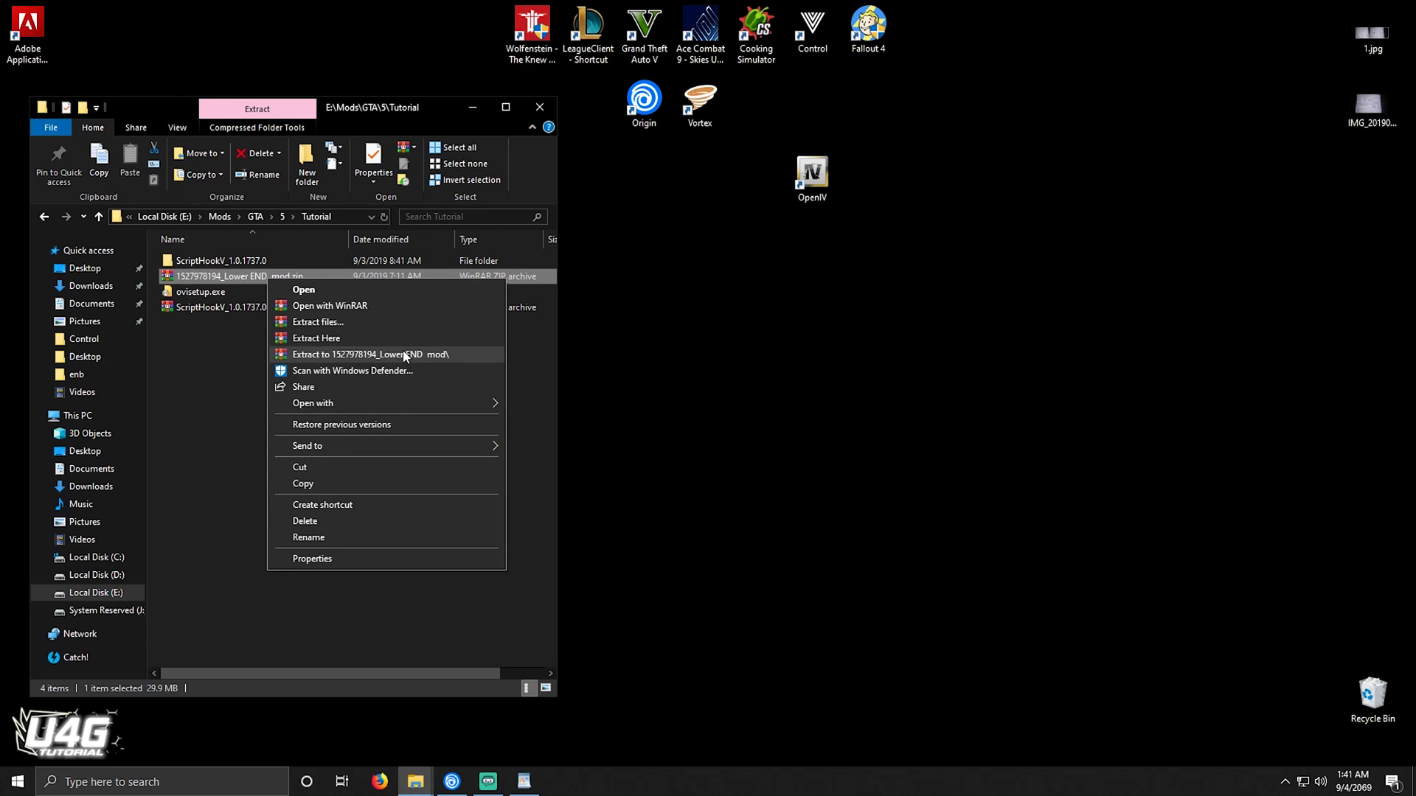
{"action": "left_click", "coordinate": [404, 355]}
{"action": "double_click", "coordinate": [272, 275]}
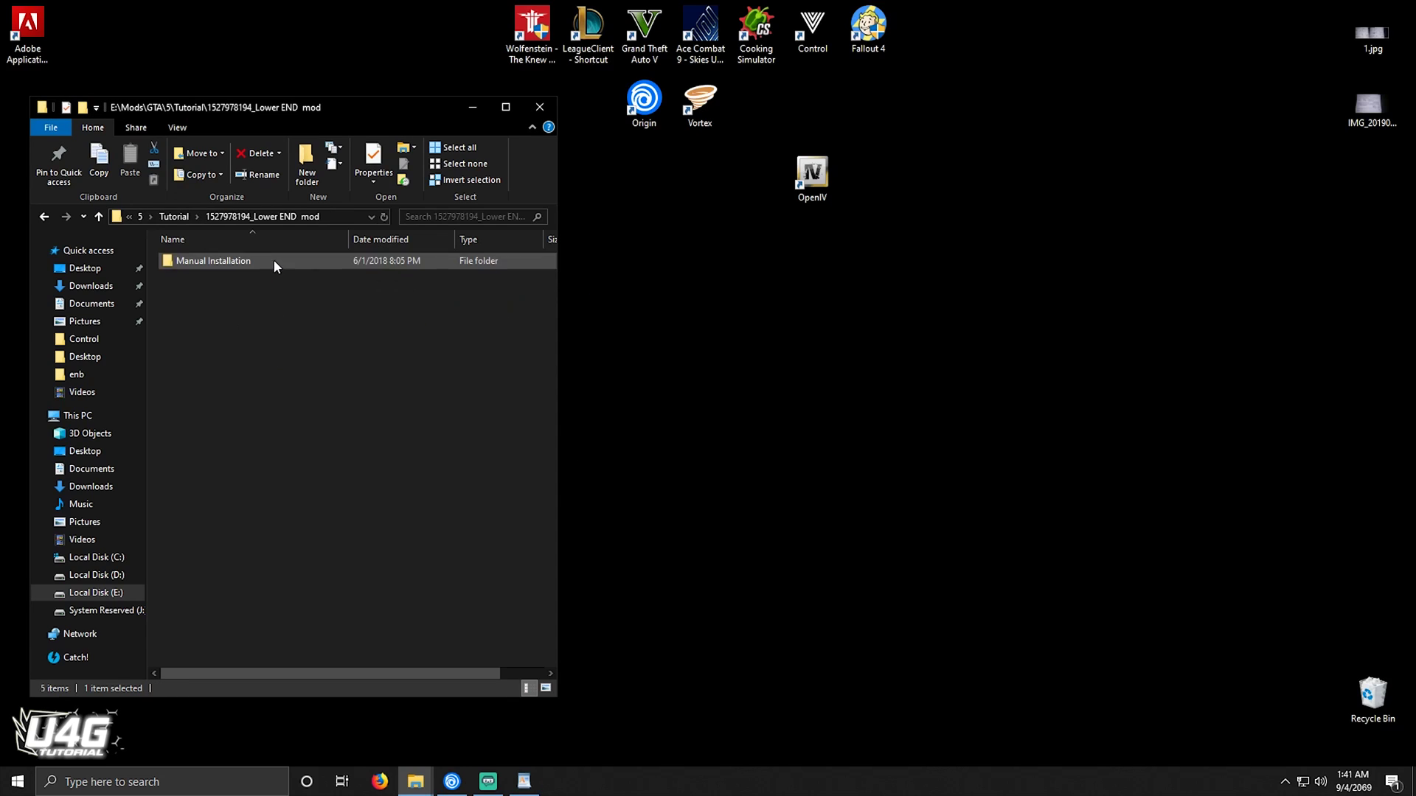
{"action": "double_click", "coordinate": [211, 263]}
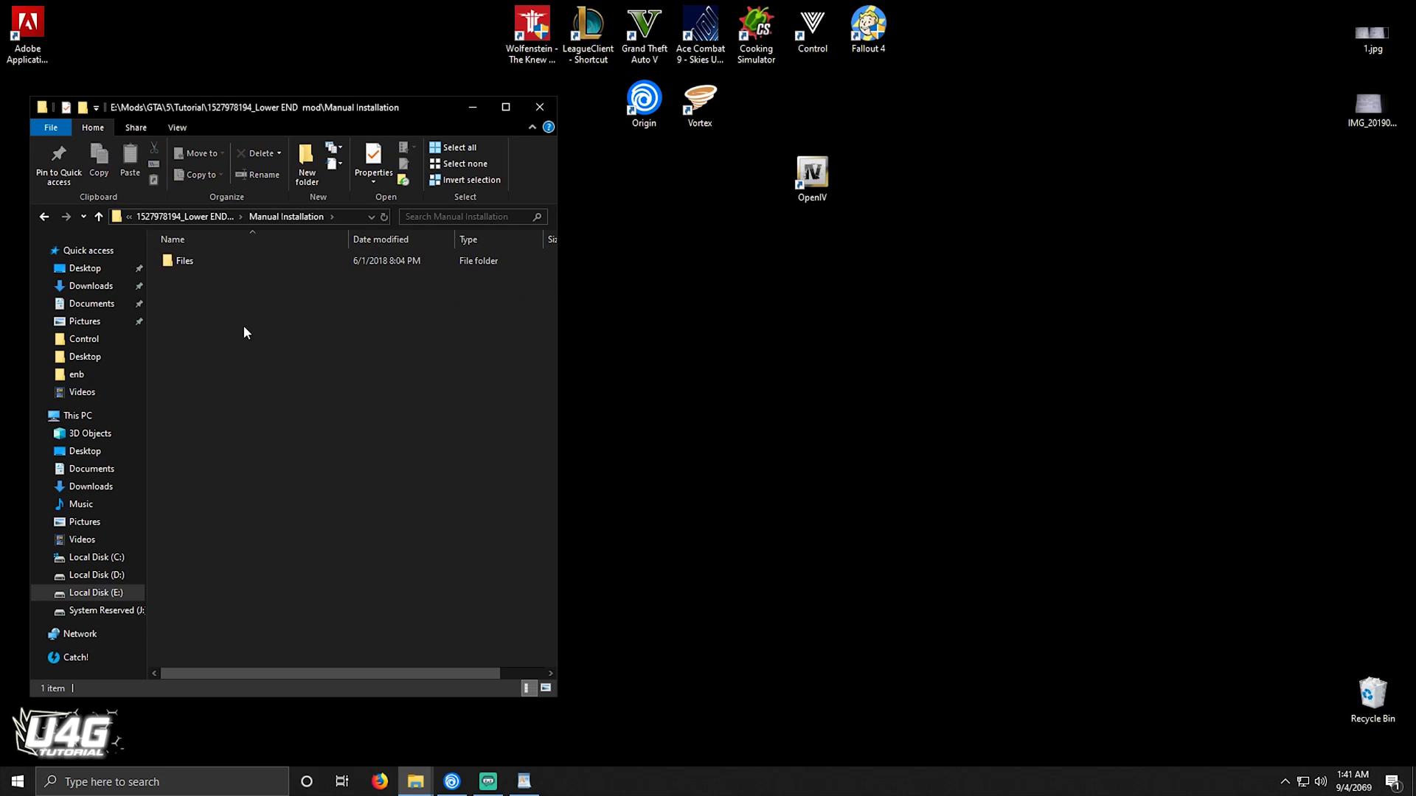
{"action": "double_click", "coordinate": [196, 263]}
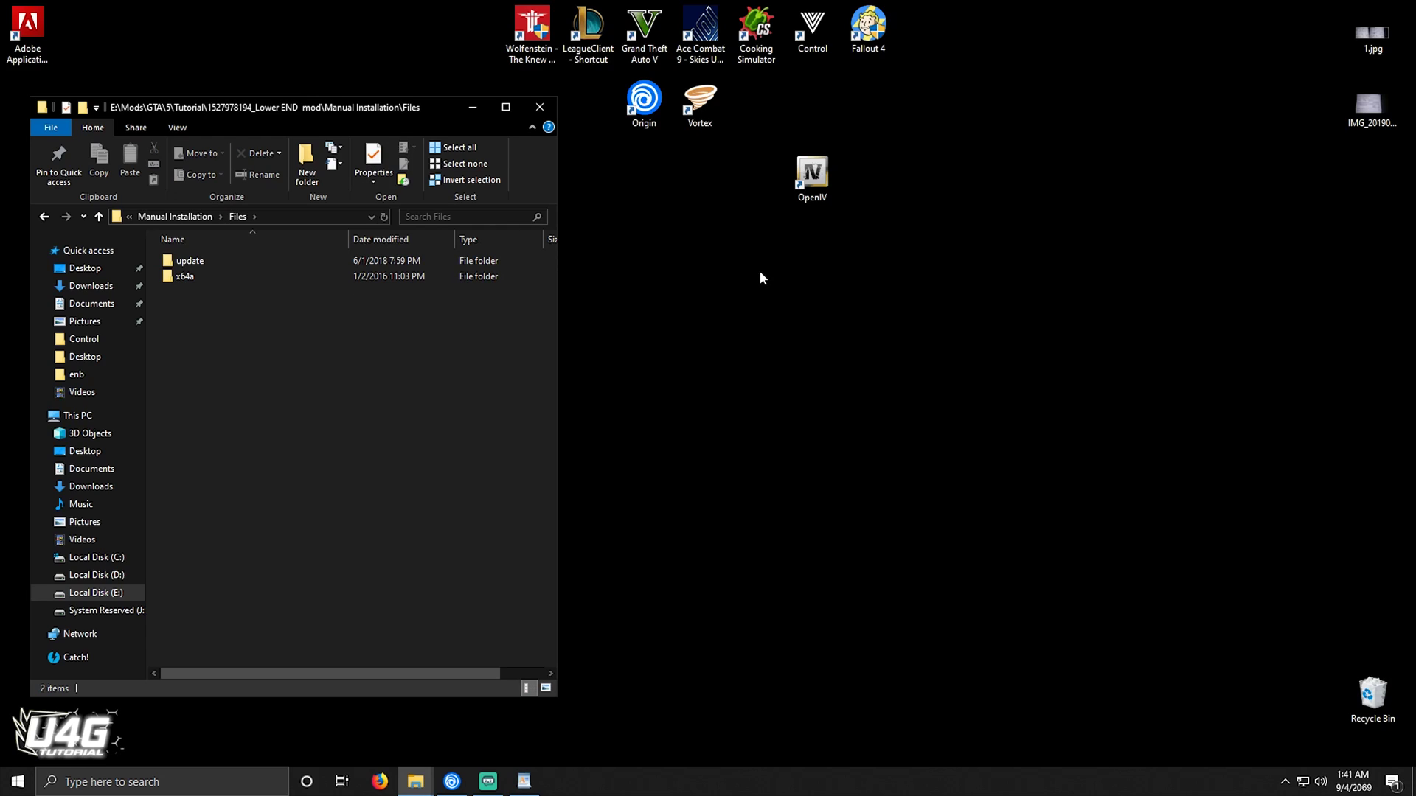
Step: Relaunch OpenIV beside Explorer, open the mod's update folder, and show the game's update folder
{"action": "left_click", "coordinate": [814, 180]}
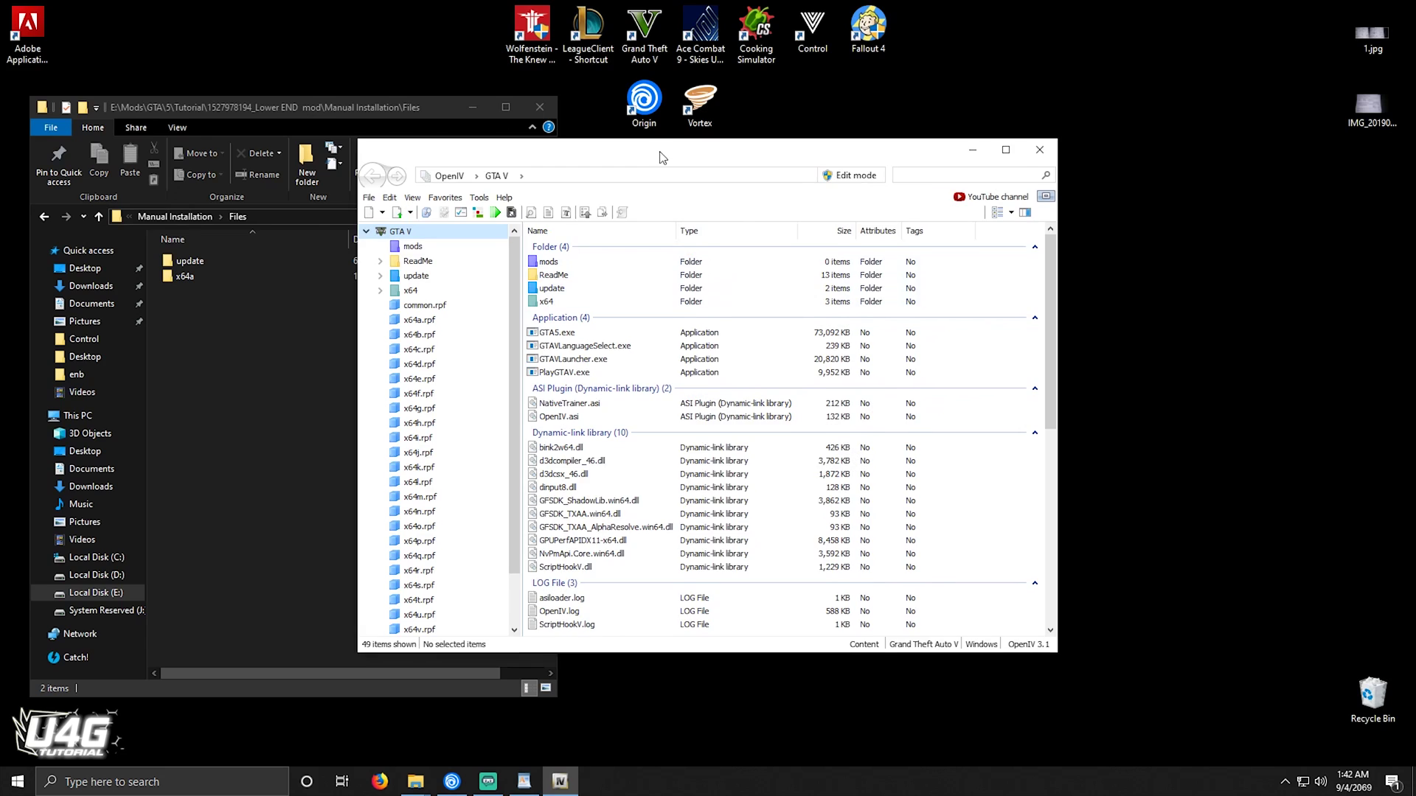
{"action": "left_click_drag", "start_coordinate": [662, 155], "coordinate": [878, 165]}
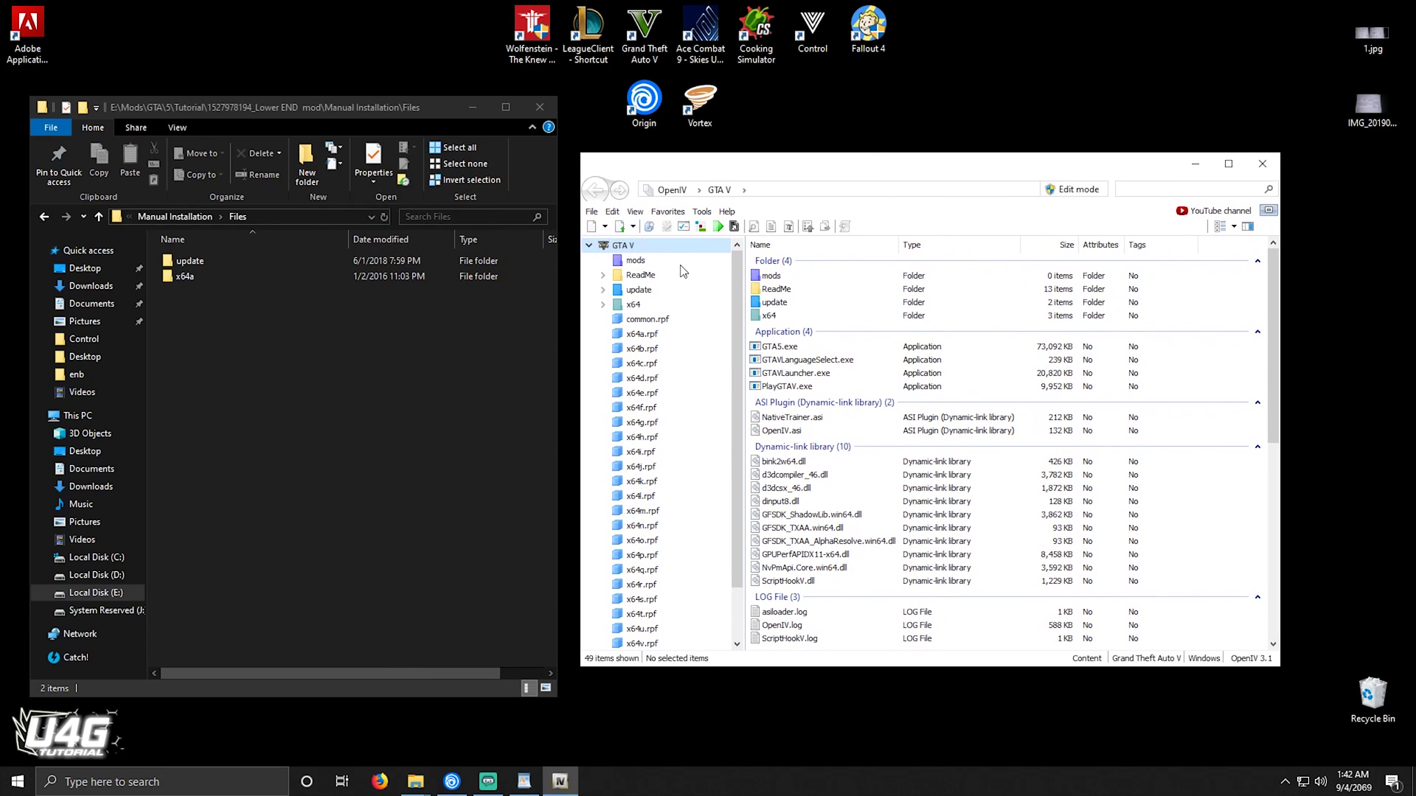
{"action": "double_click", "coordinate": [195, 263]}
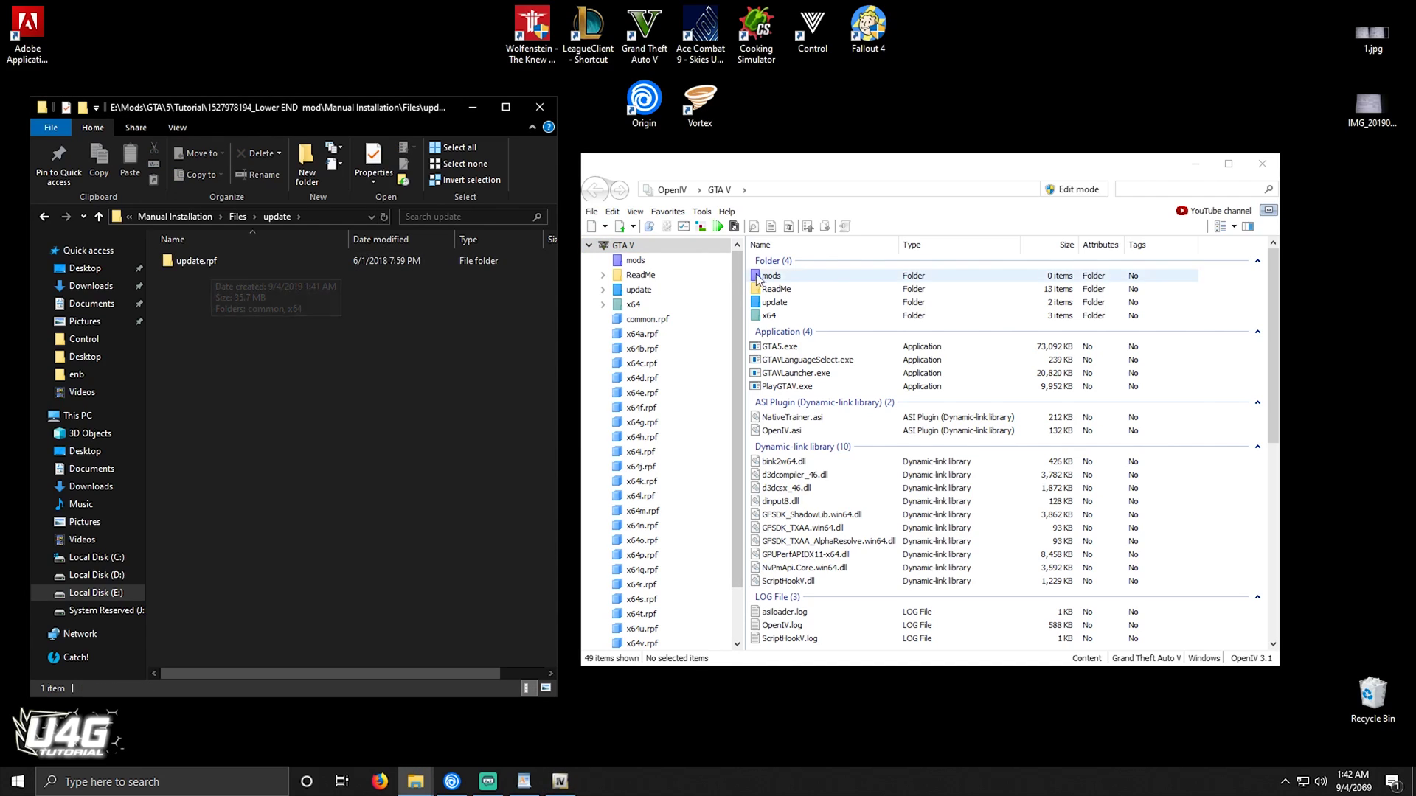
{"action": "left_click", "coordinate": [643, 292]}
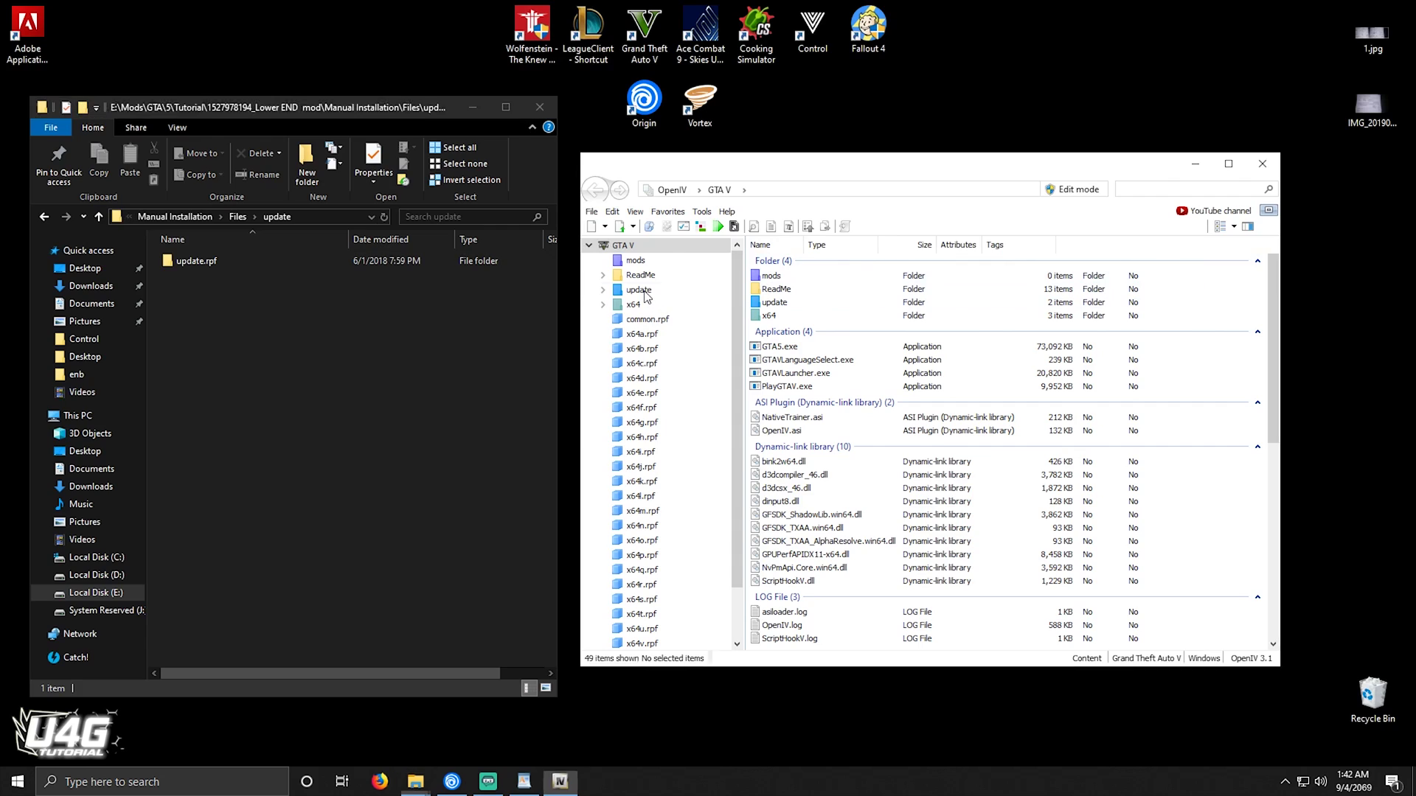
Step: Enable Edit mode and copy update.rpf into the mods folder, then return to the mod's Files folder
{"action": "left_click", "coordinate": [777, 308]}
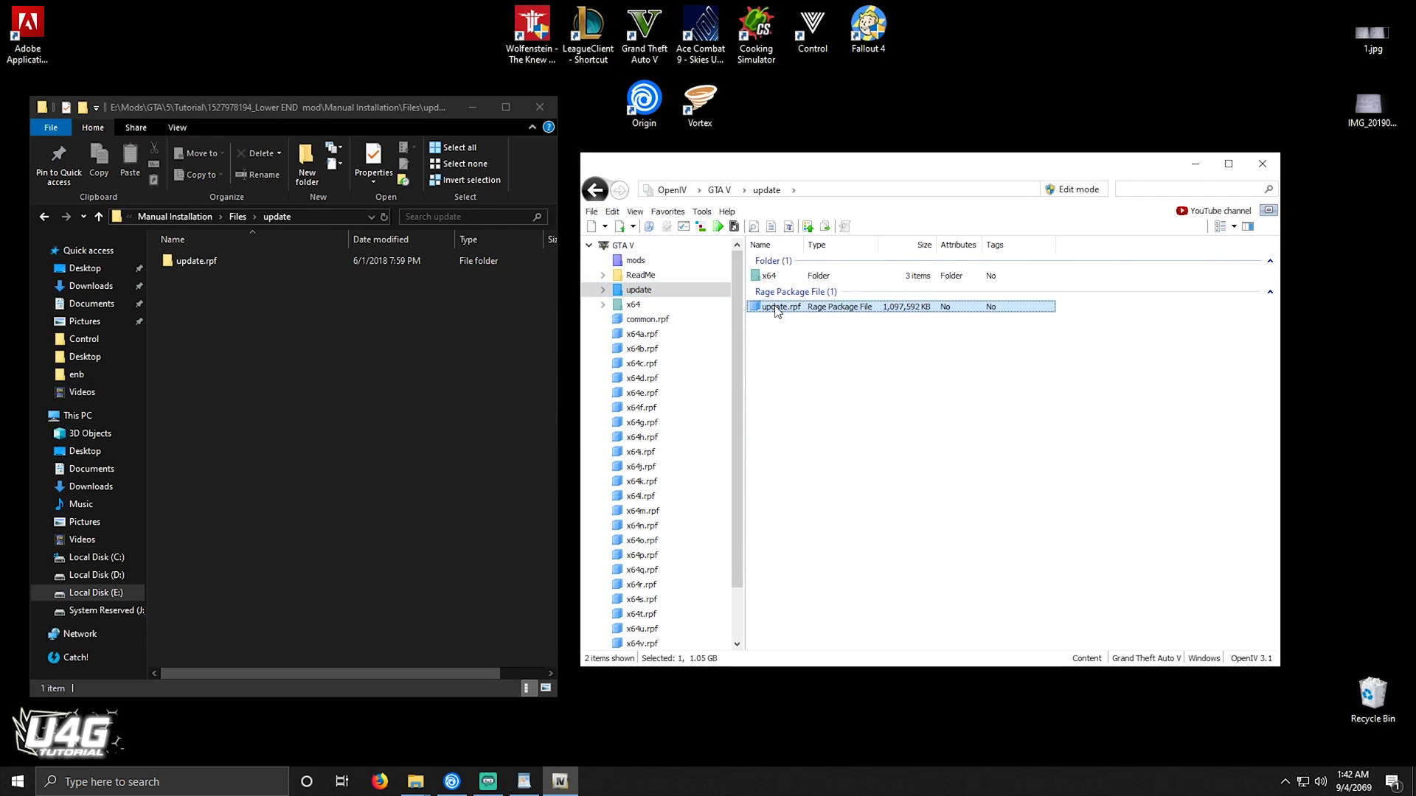
{"action": "double_click", "coordinate": [777, 308]}
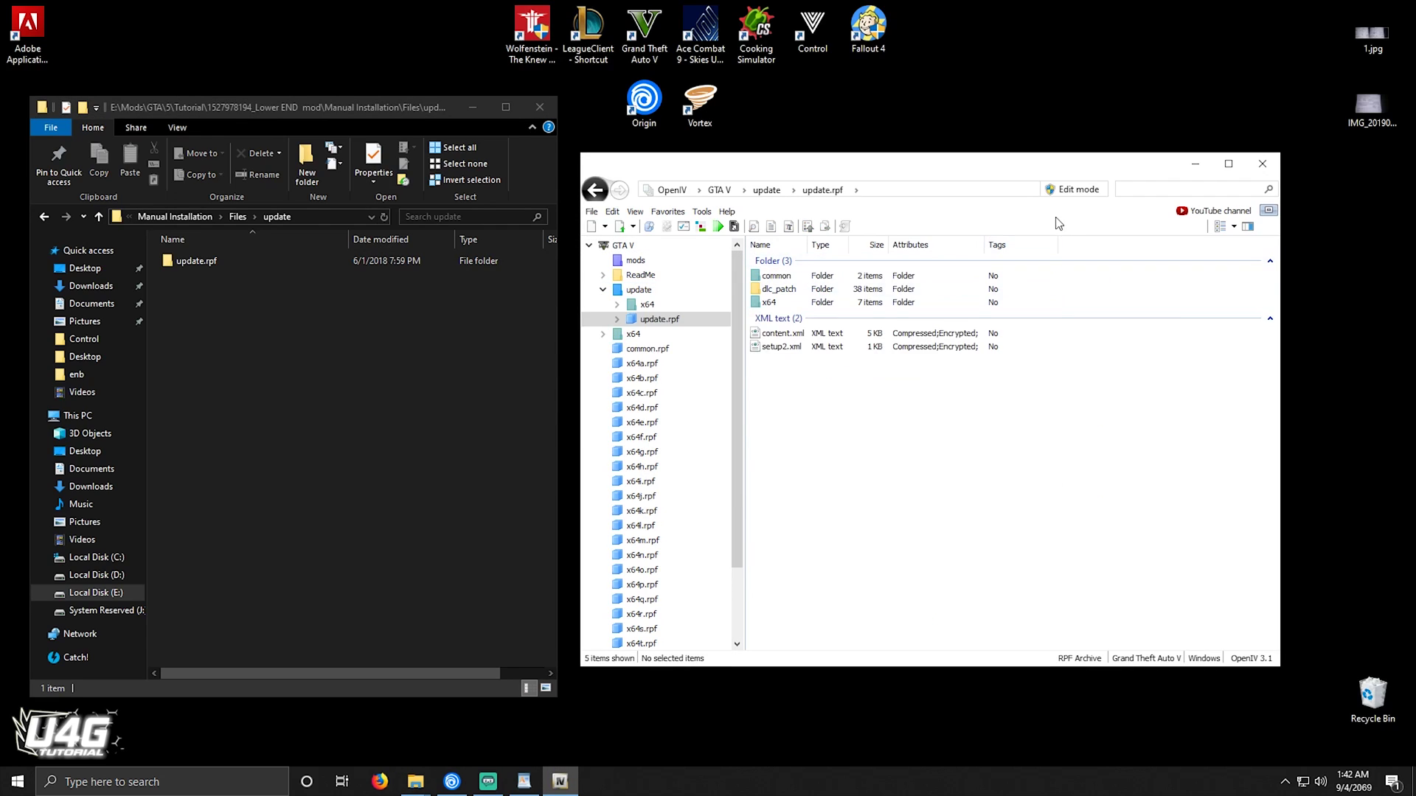
{"action": "left_click", "coordinate": [1070, 193]}
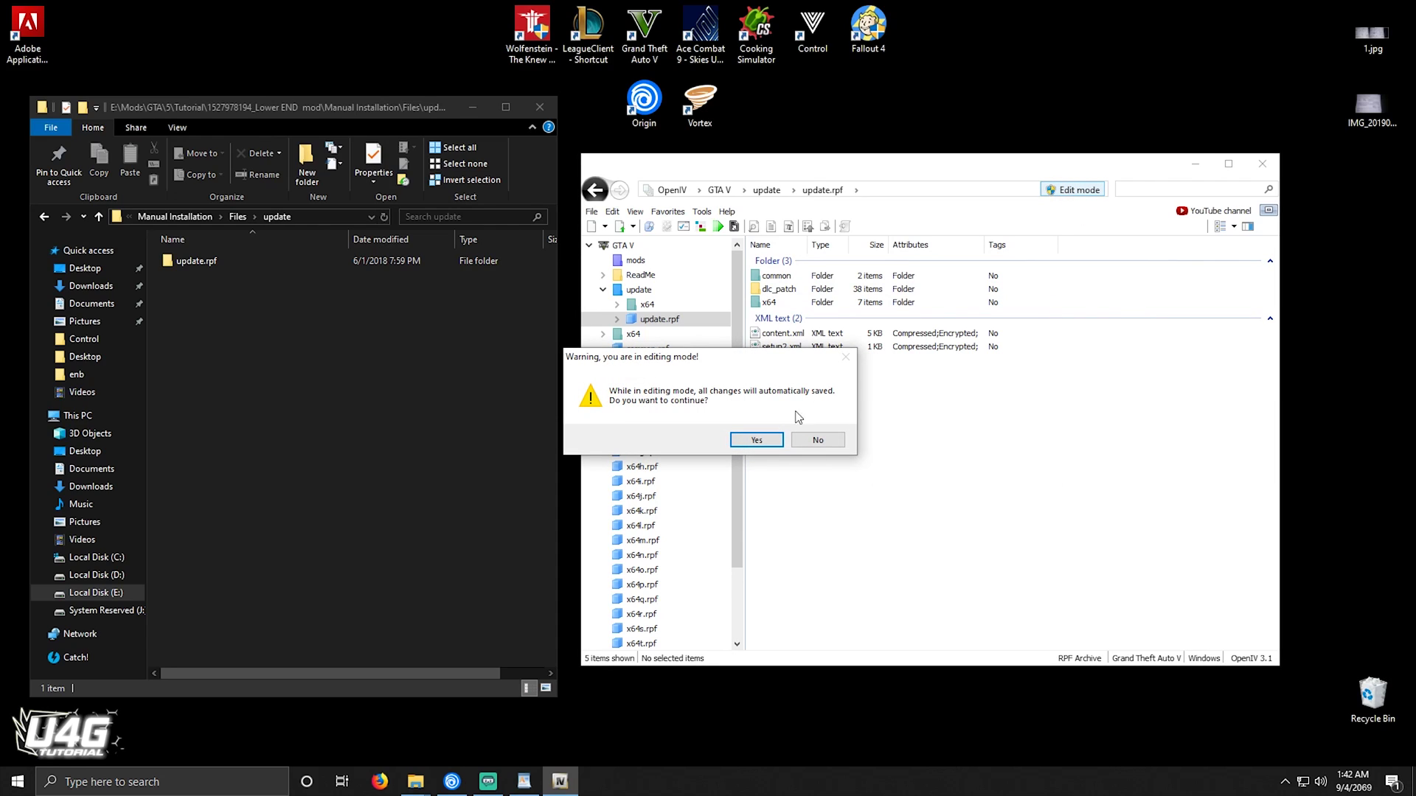
{"action": "left_click", "coordinate": [756, 440]}
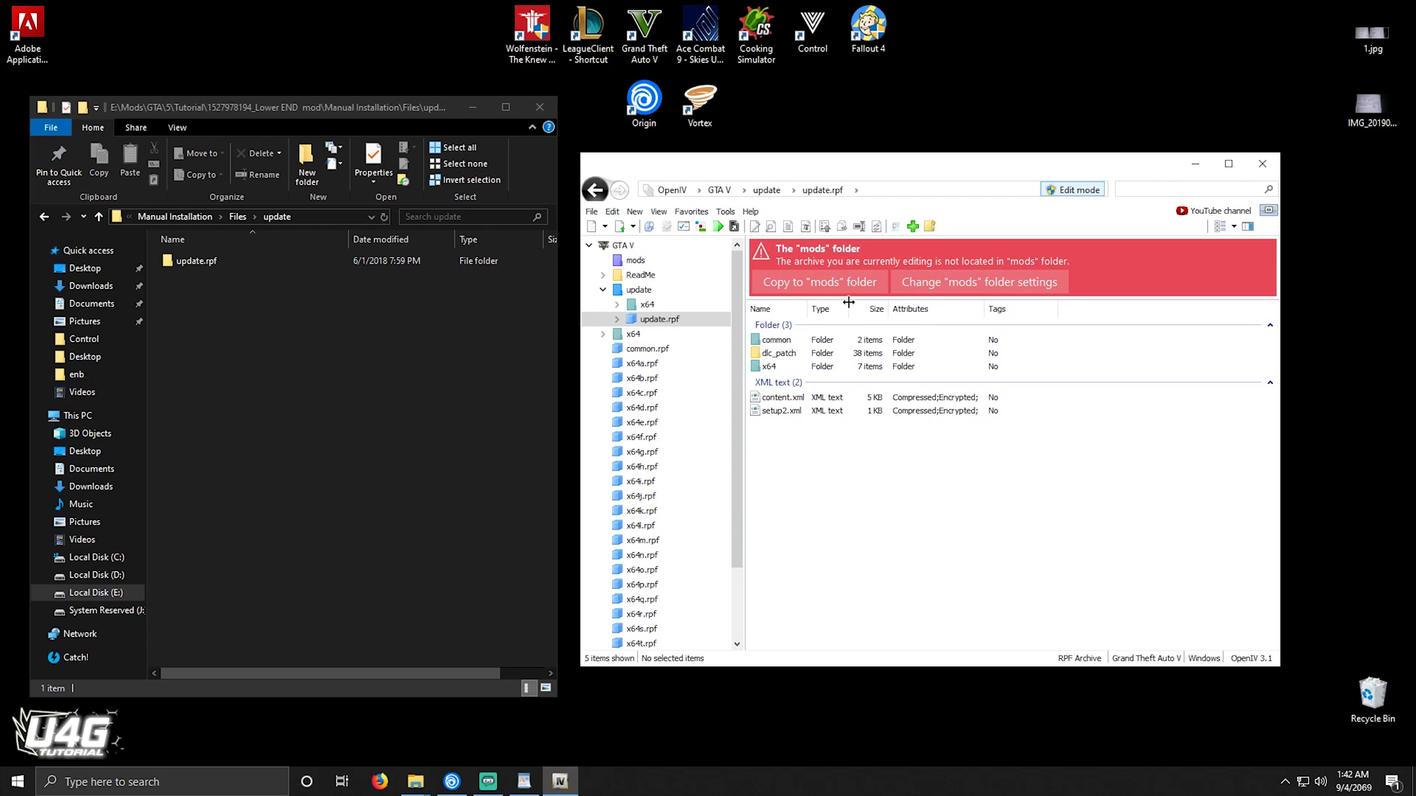
{"action": "left_click", "coordinate": [814, 287]}
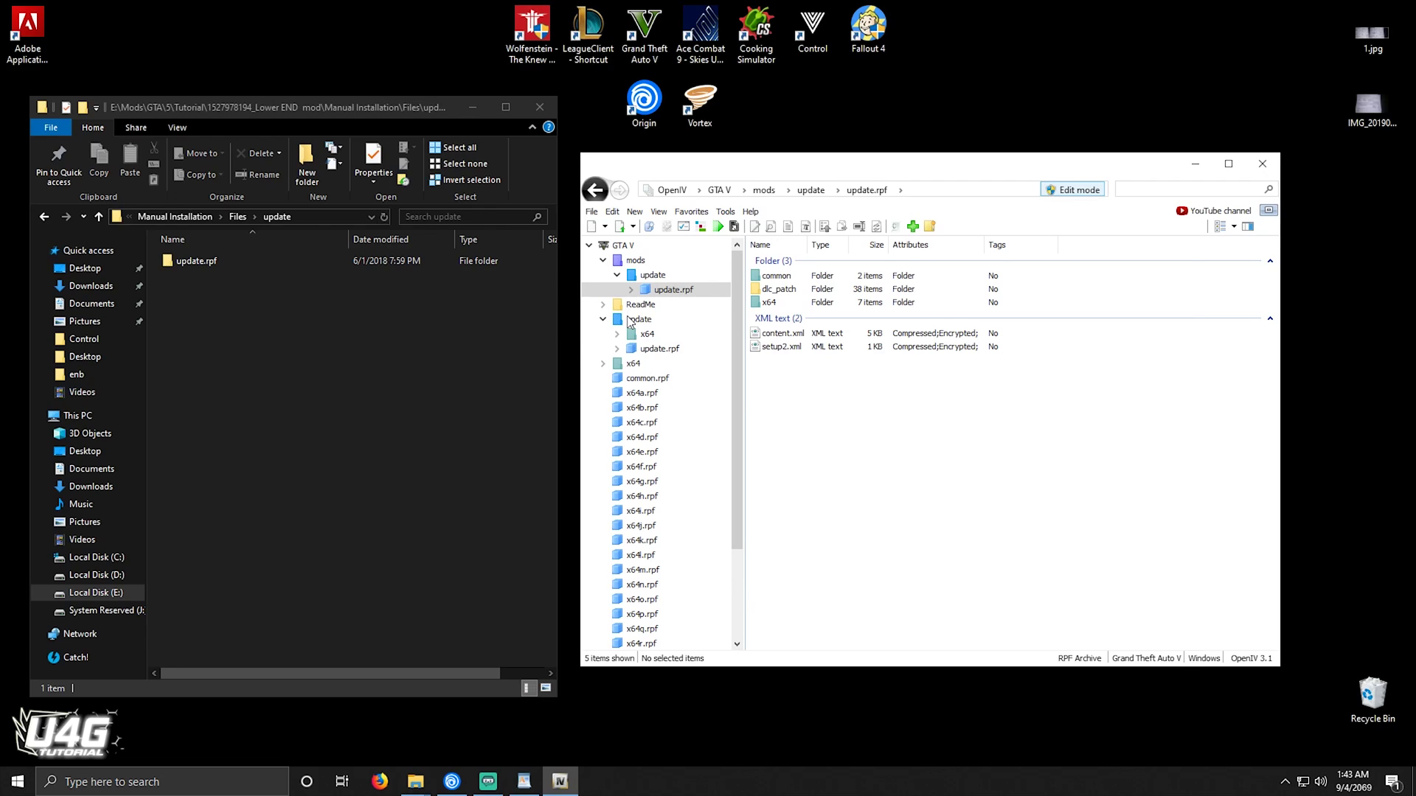
{"action": "left_click", "coordinate": [631, 320]}
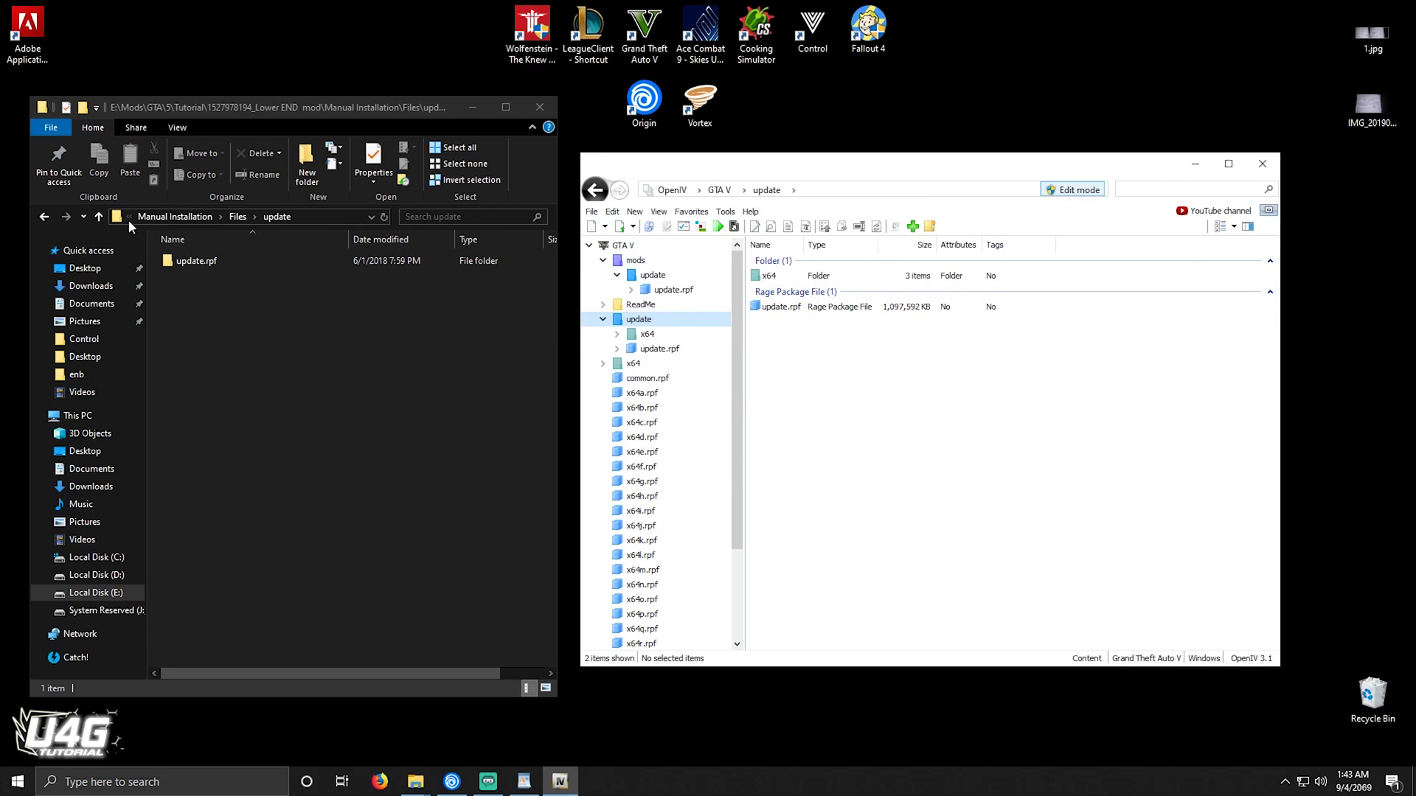
{"action": "left_click", "coordinate": [102, 216]}
{"action": "left_click", "coordinate": [170, 277]}
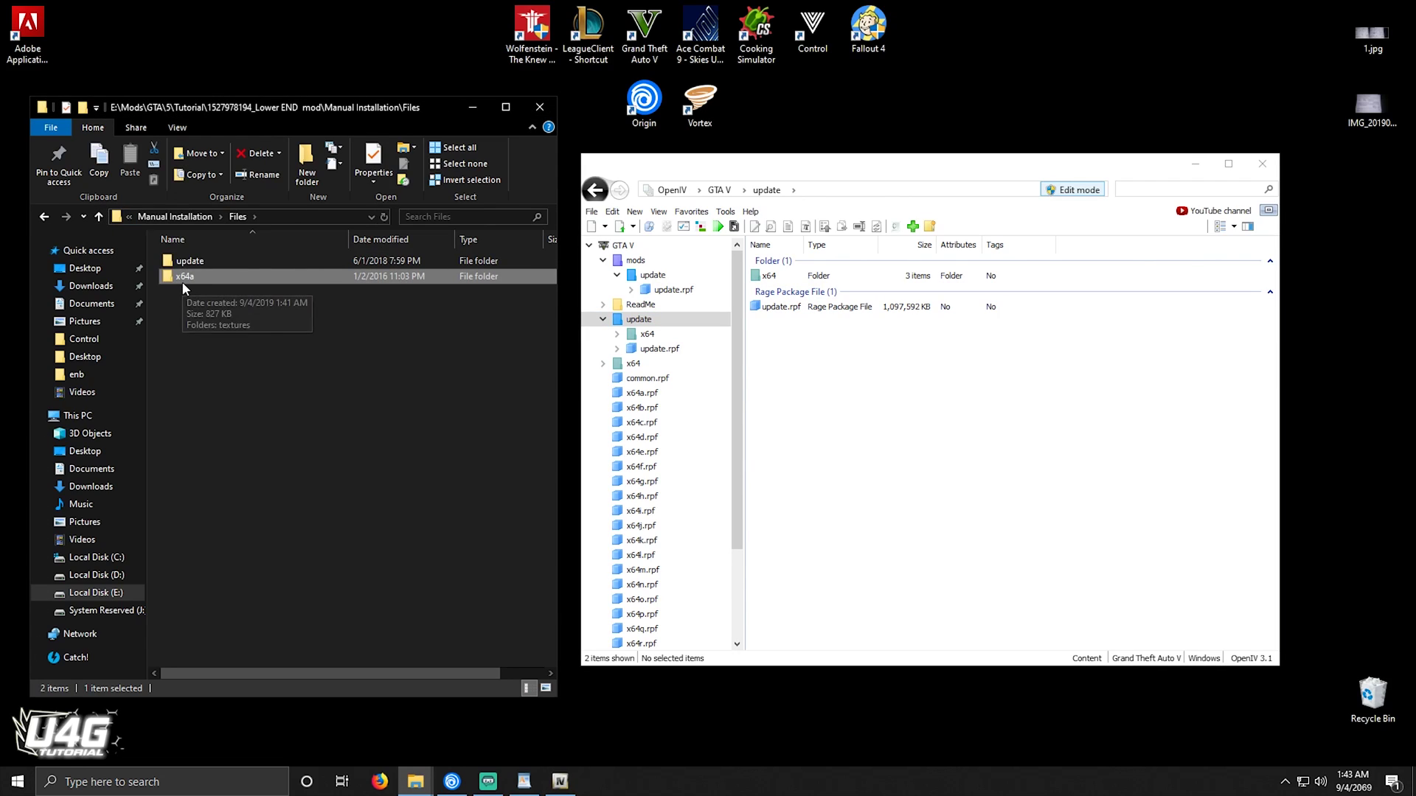
Step: Copy x64a.rpf into the mods folder and check that it sits beside the update folder
{"action": "double_click", "coordinate": [181, 281]}
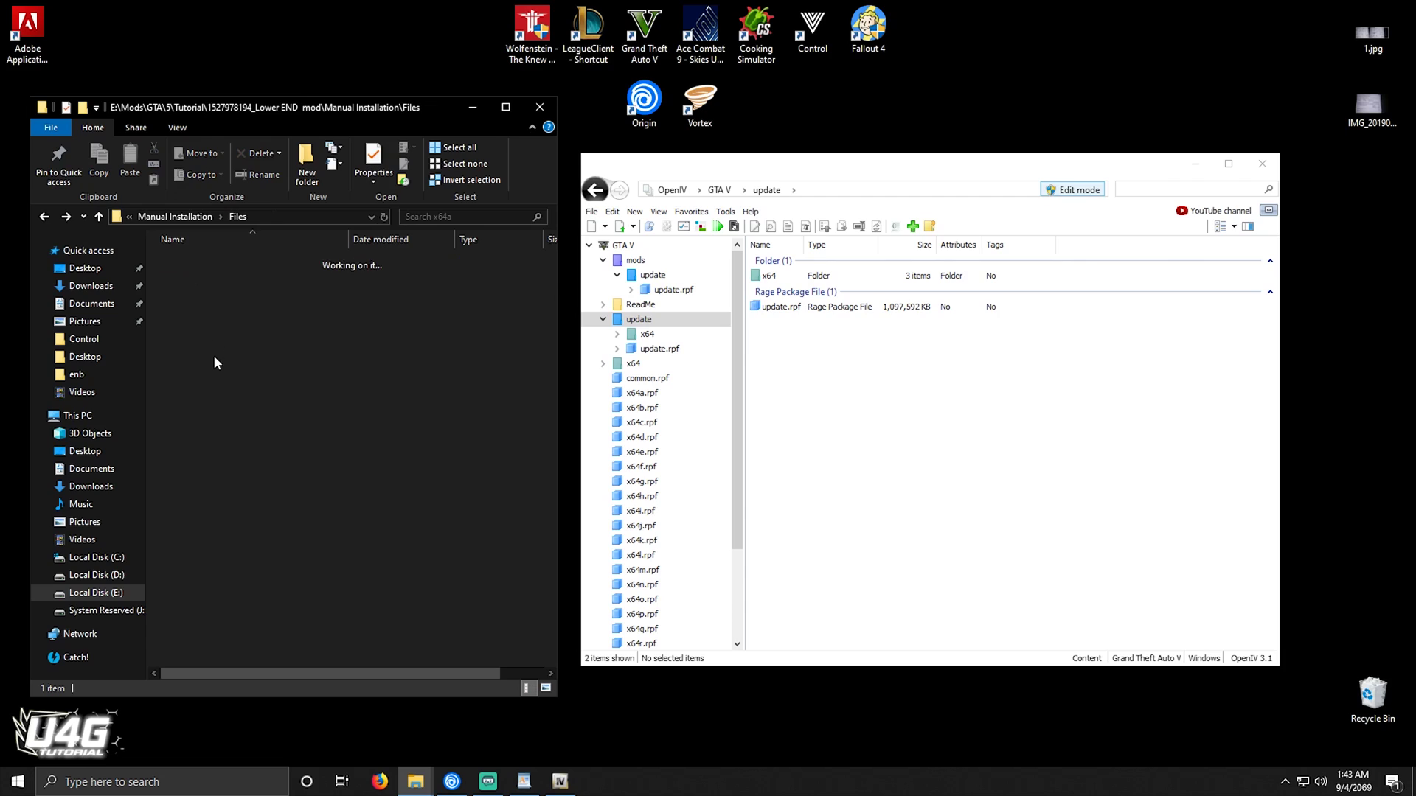
{"action": "key", "text": "BackSpace"}
{"action": "left_click_drag", "start_coordinate": [735, 352], "coordinate": [735, 409]}
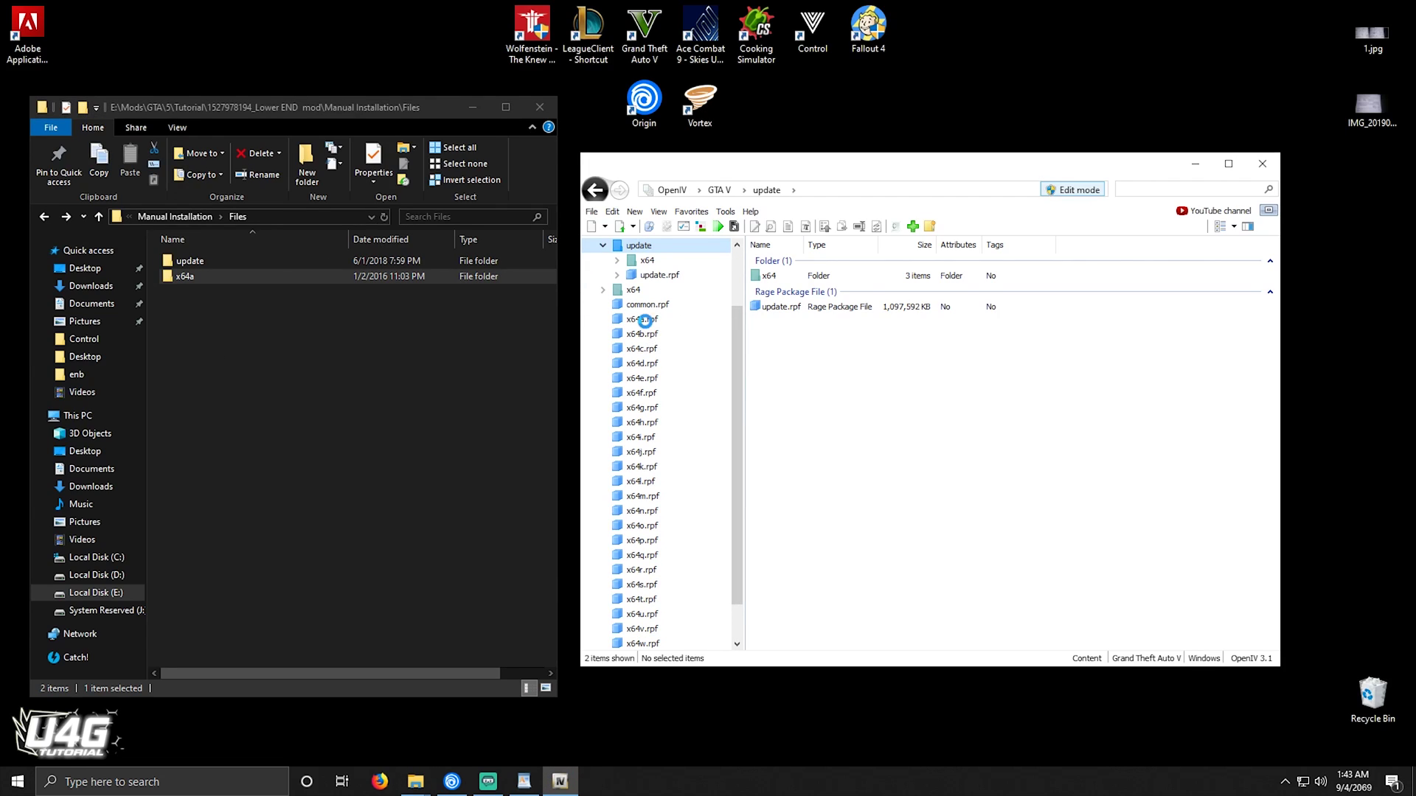
{"action": "left_click", "coordinate": [647, 322]}
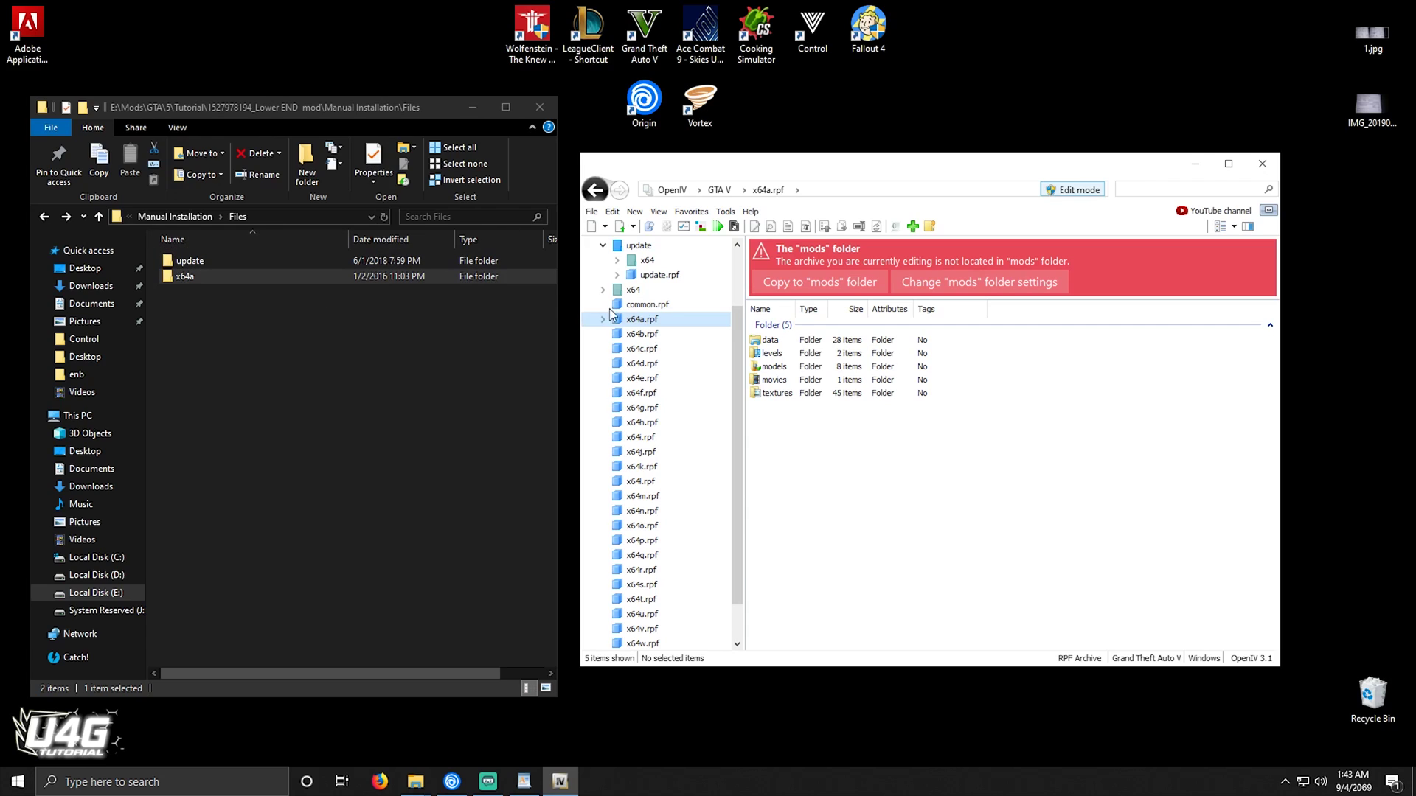
{"action": "left_click", "coordinate": [835, 287]}
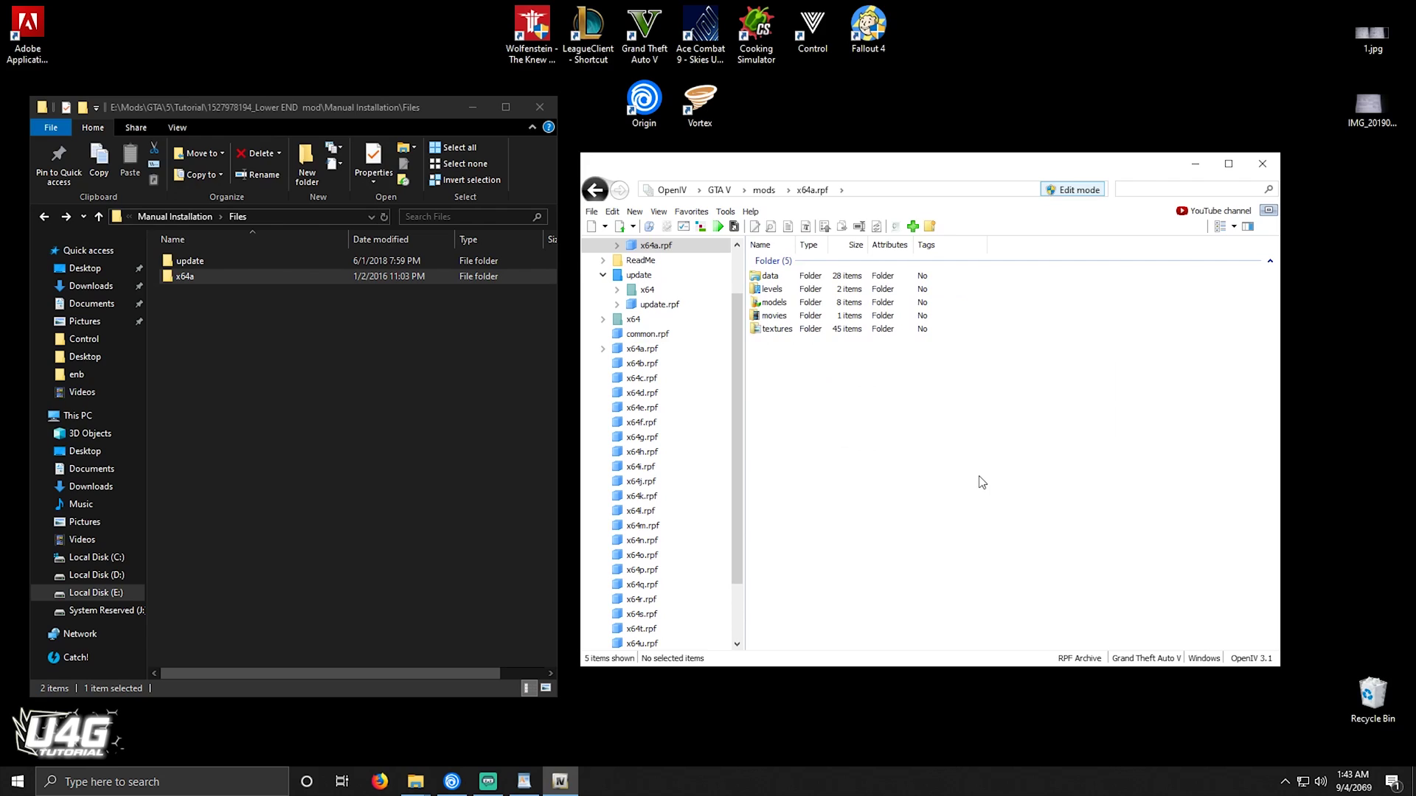
{"action": "scroll", "coordinate": [681, 314], "scroll_direction": "up", "scroll_amount": 2}
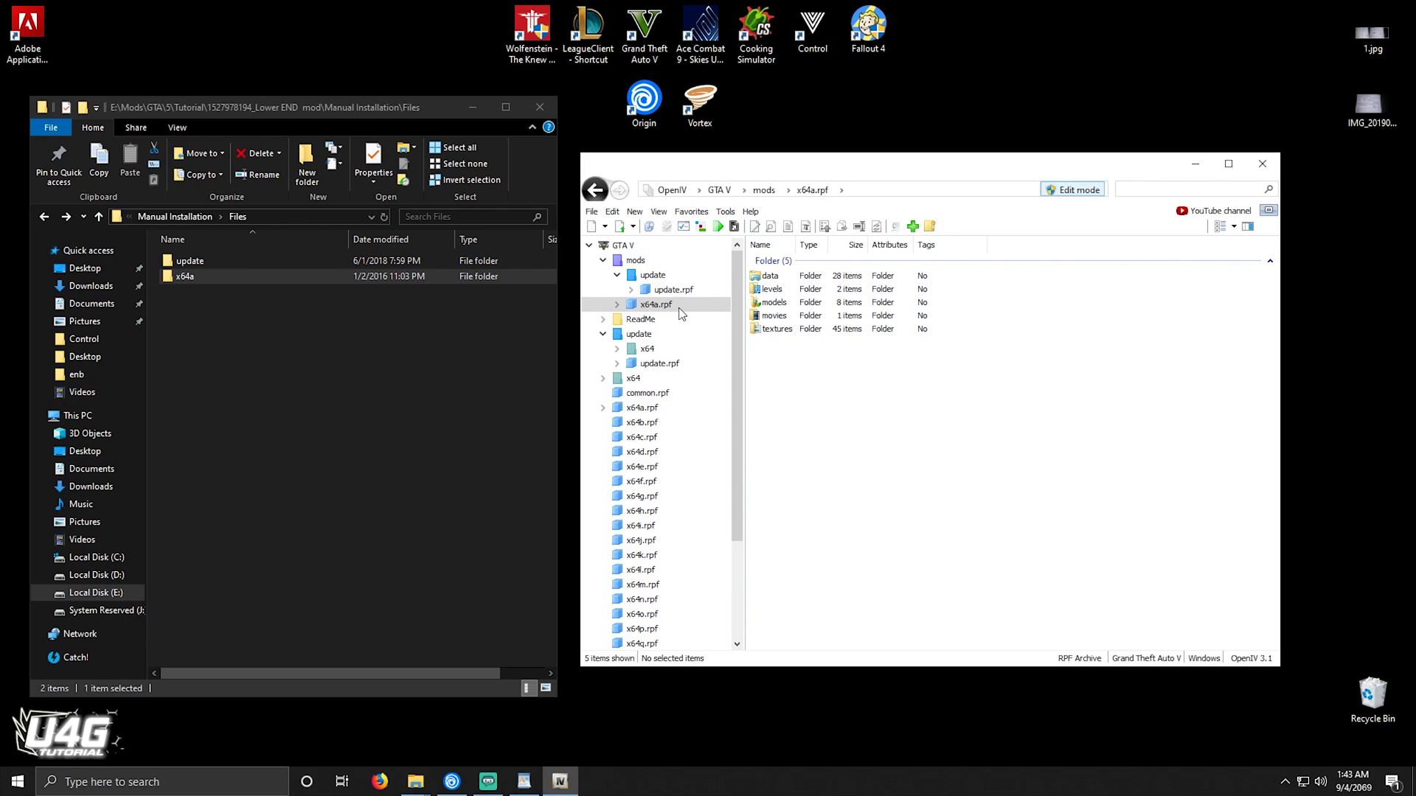
{"action": "left_click", "coordinate": [633, 261]}
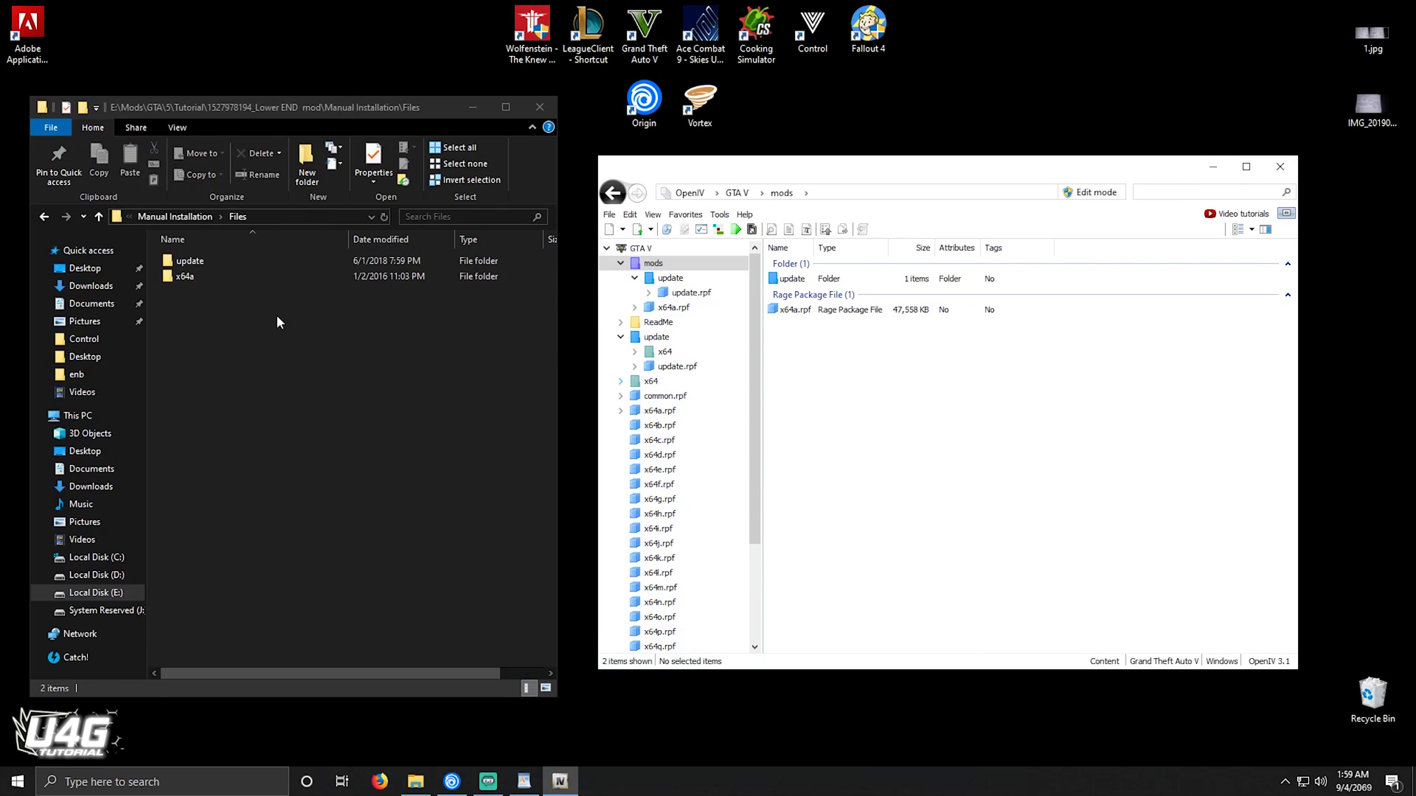
{"action": "left_click", "coordinate": [268, 363]}
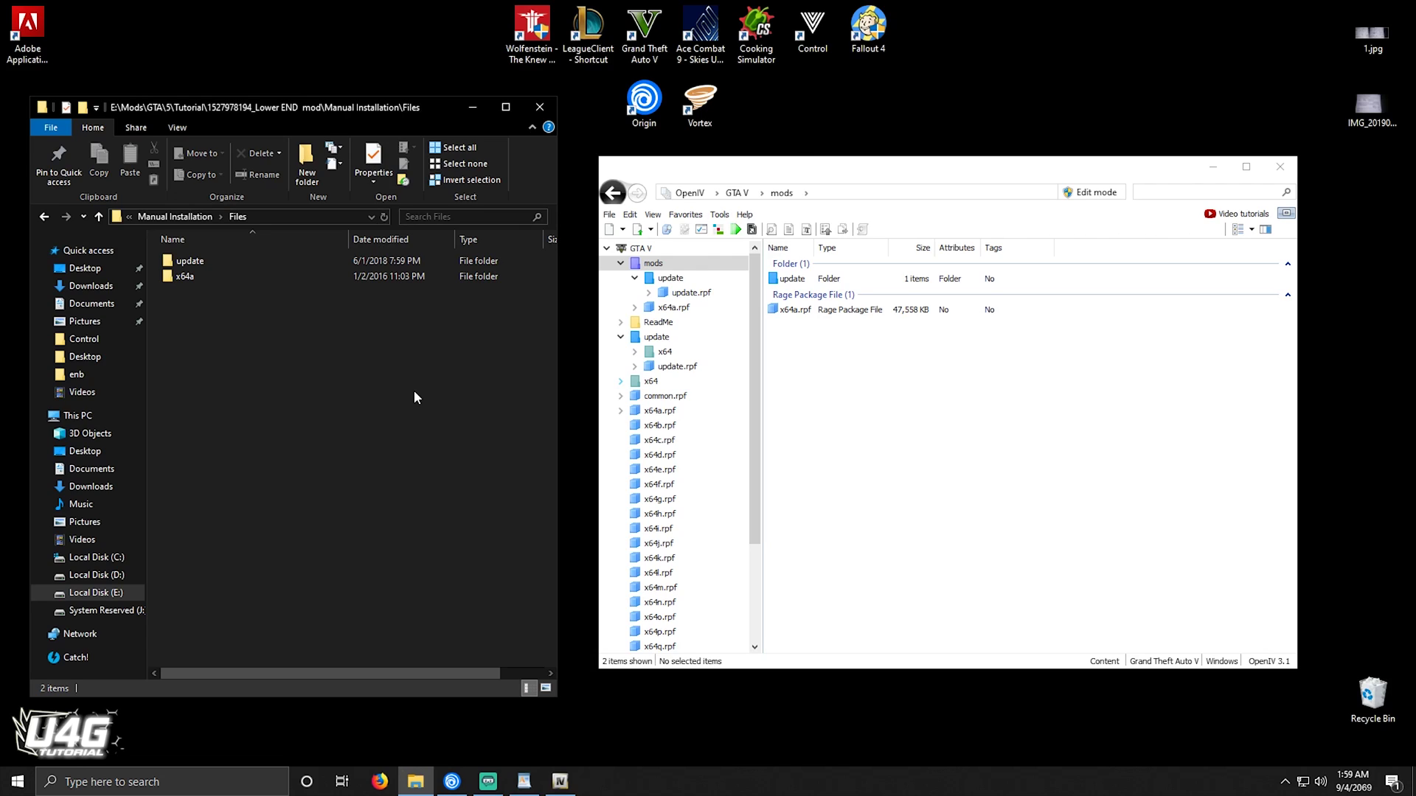
Step: Turn edit mode back on and open the modded update.rpf inside the mods folder
{"action": "left_click", "coordinate": [1112, 198]}
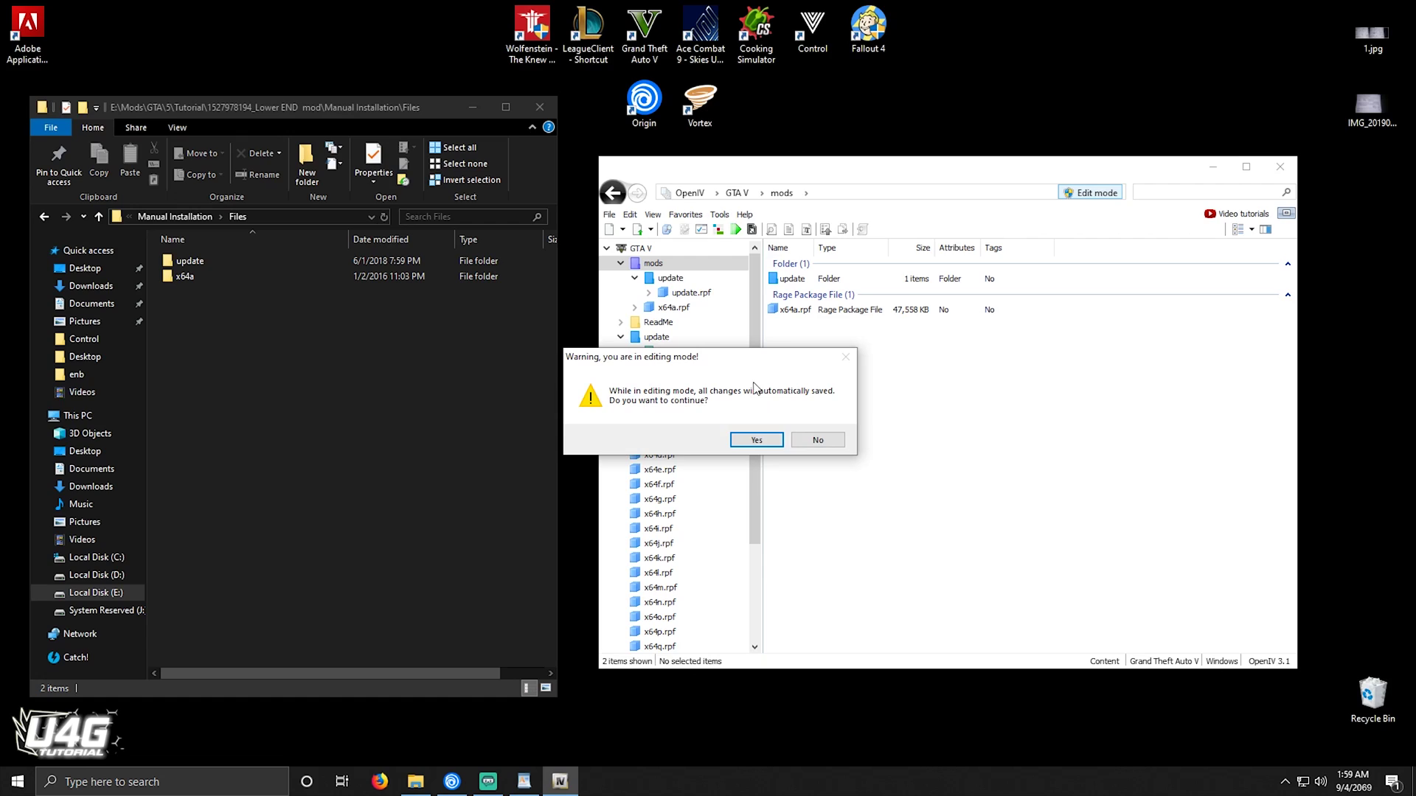
{"action": "left_click", "coordinate": [754, 441]}
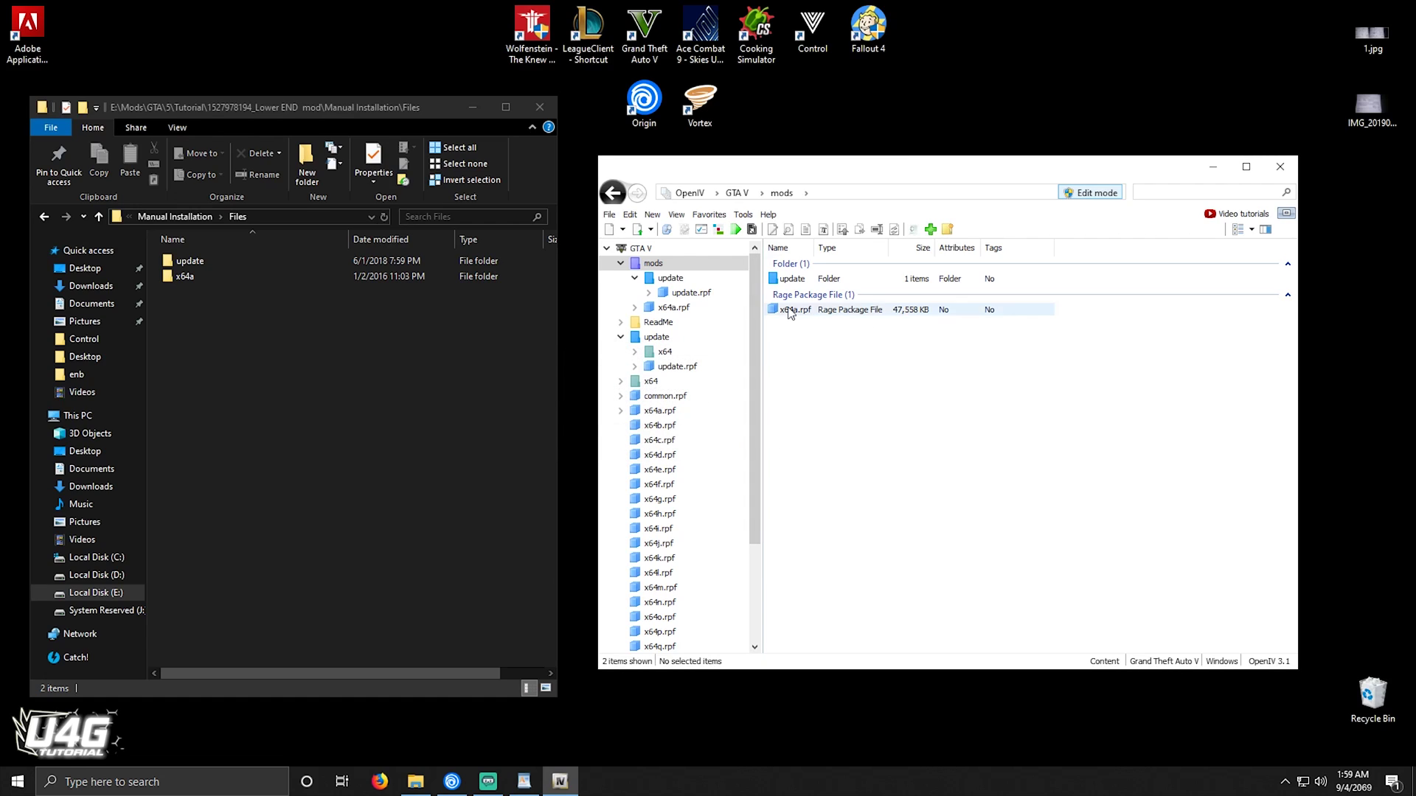
{"action": "left_click", "coordinate": [778, 281]}
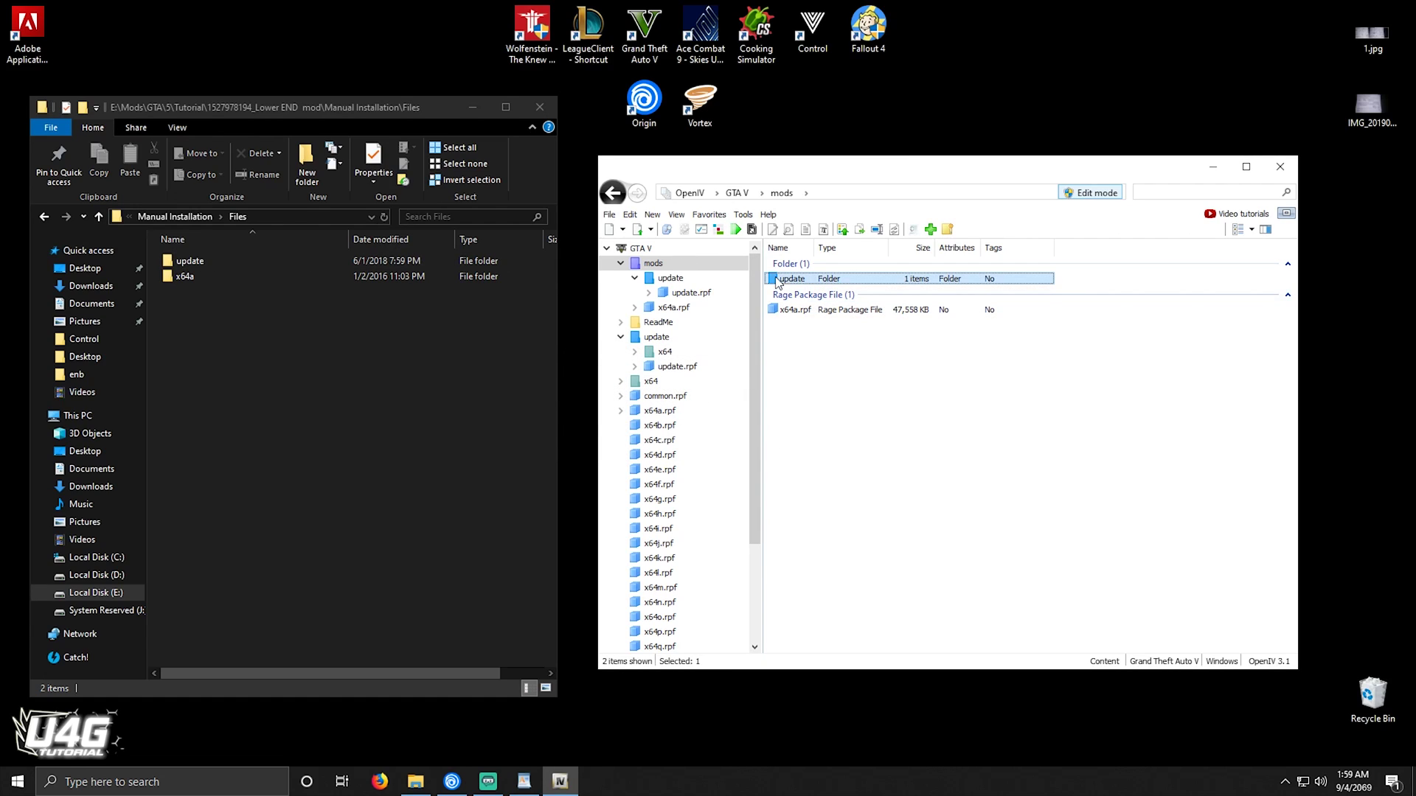
{"action": "double_click", "coordinate": [792, 279]}
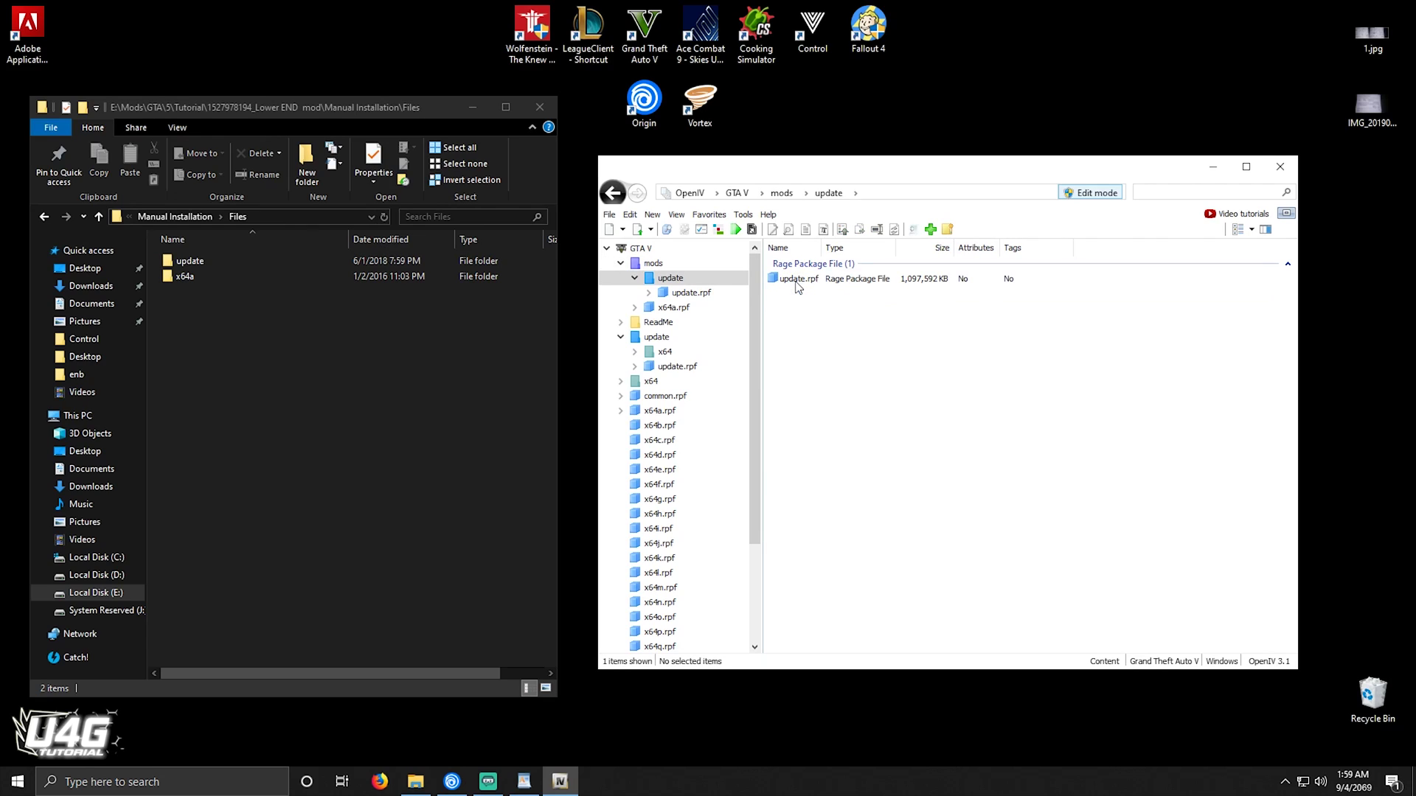
{"action": "double_click", "coordinate": [795, 280]}
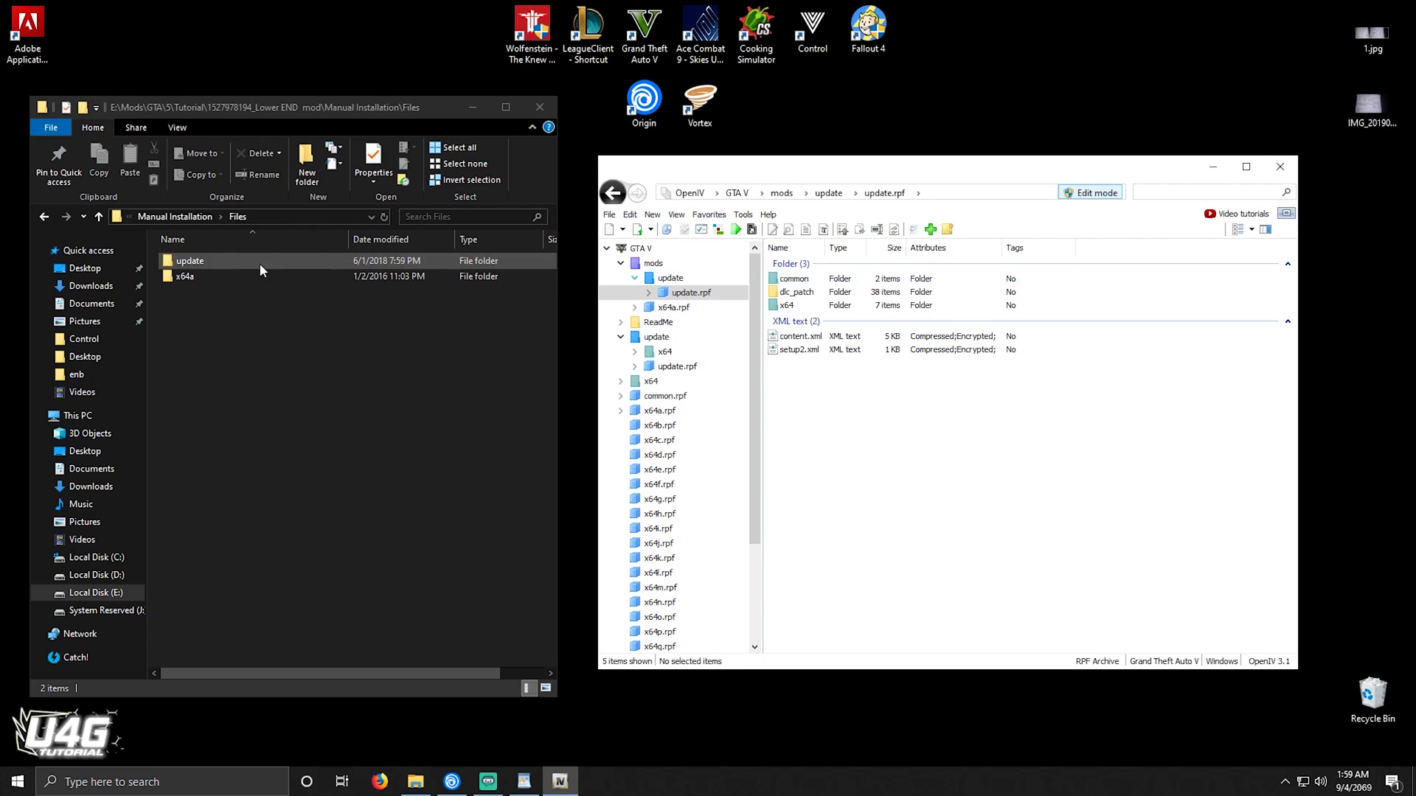
Step: In Explorer, open the mod's update\update.rpf folder and select its common and x64 folders
{"action": "double_click", "coordinate": [216, 263]}
{"action": "double_click", "coordinate": [215, 264]}
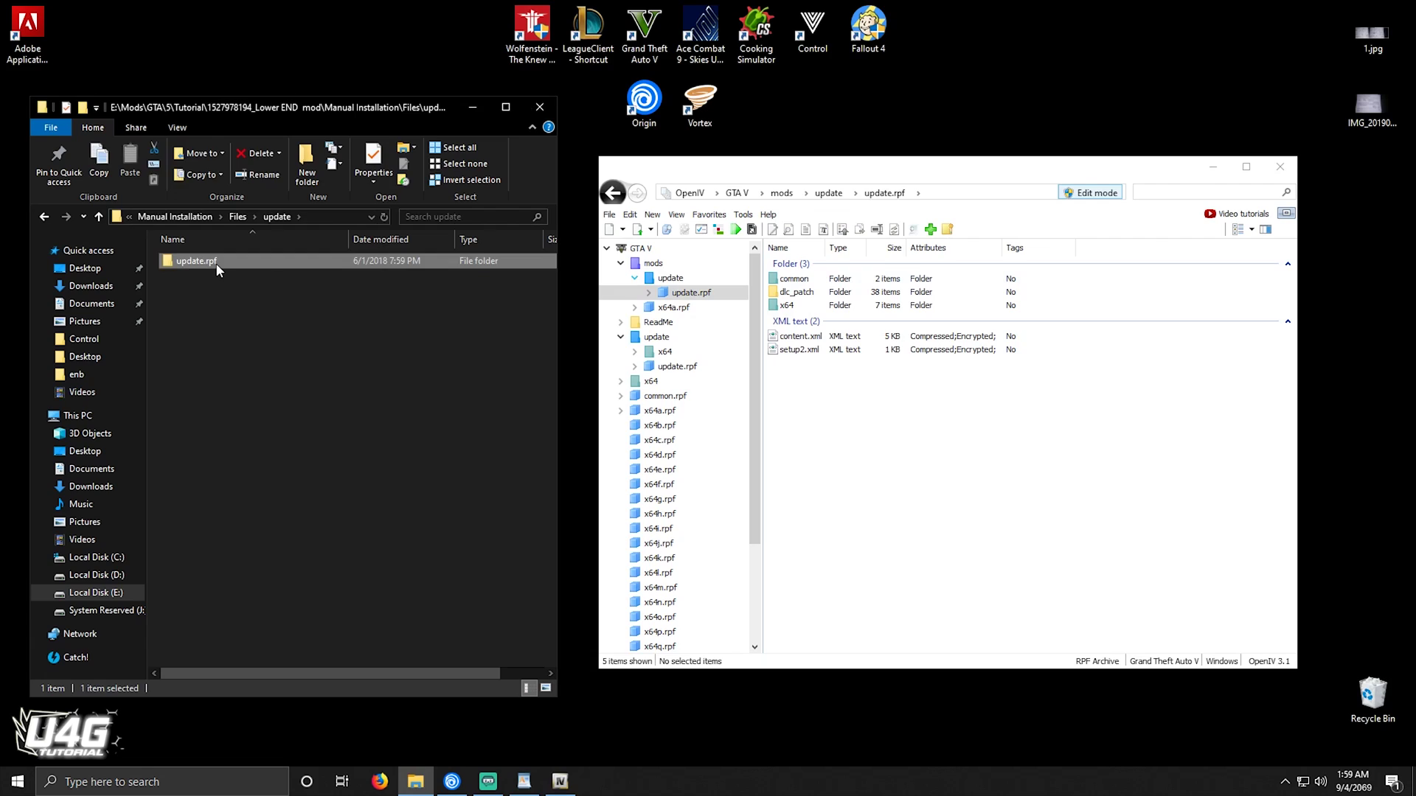
{"action": "left_click_drag", "start_coordinate": [240, 313], "coordinate": [959, 297]}
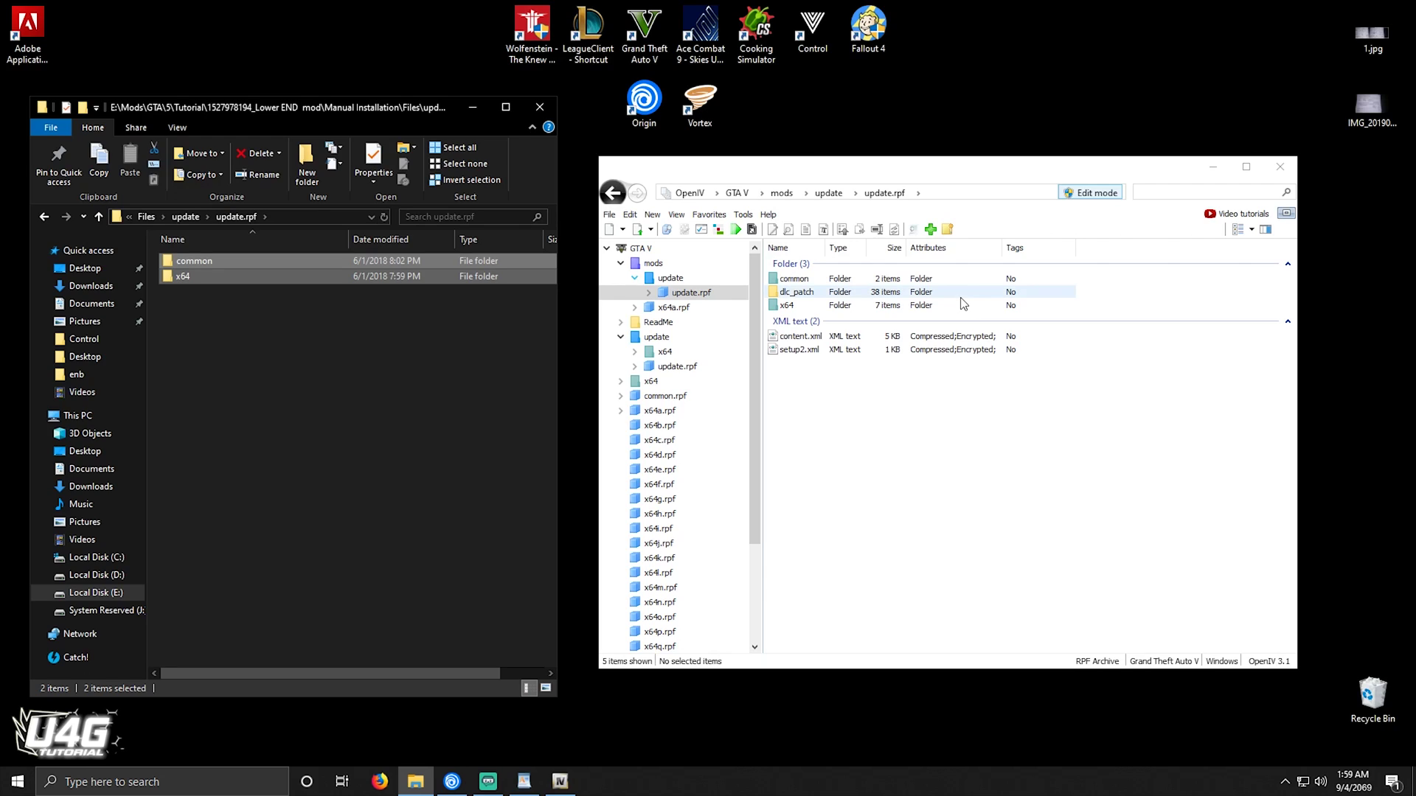
Step: Open the mods folder's x64a.rpf in OpenIV, then return Explorer to the mod's update folder
{"action": "left_click", "coordinate": [649, 264]}
{"action": "left_click", "coordinate": [791, 311]}
{"action": "double_click", "coordinate": [792, 310]}
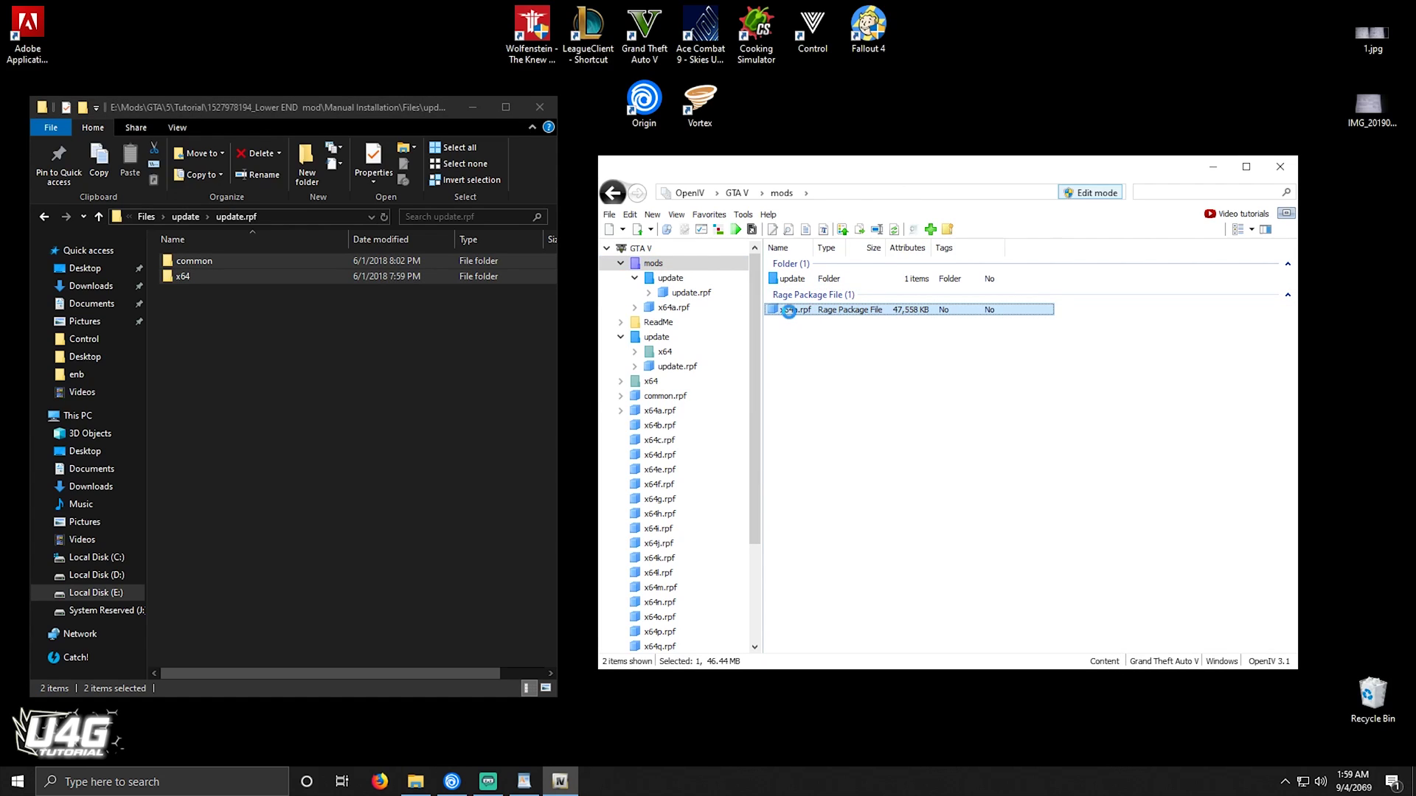
{"action": "left_click", "coordinate": [175, 281]}
{"action": "left_click", "coordinate": [98, 217]}
Step: Add the mod's x64a textures folder into x64a.rpf, then turn edit mode off and close OpenIV
{"action": "left_click", "coordinate": [100, 217]}
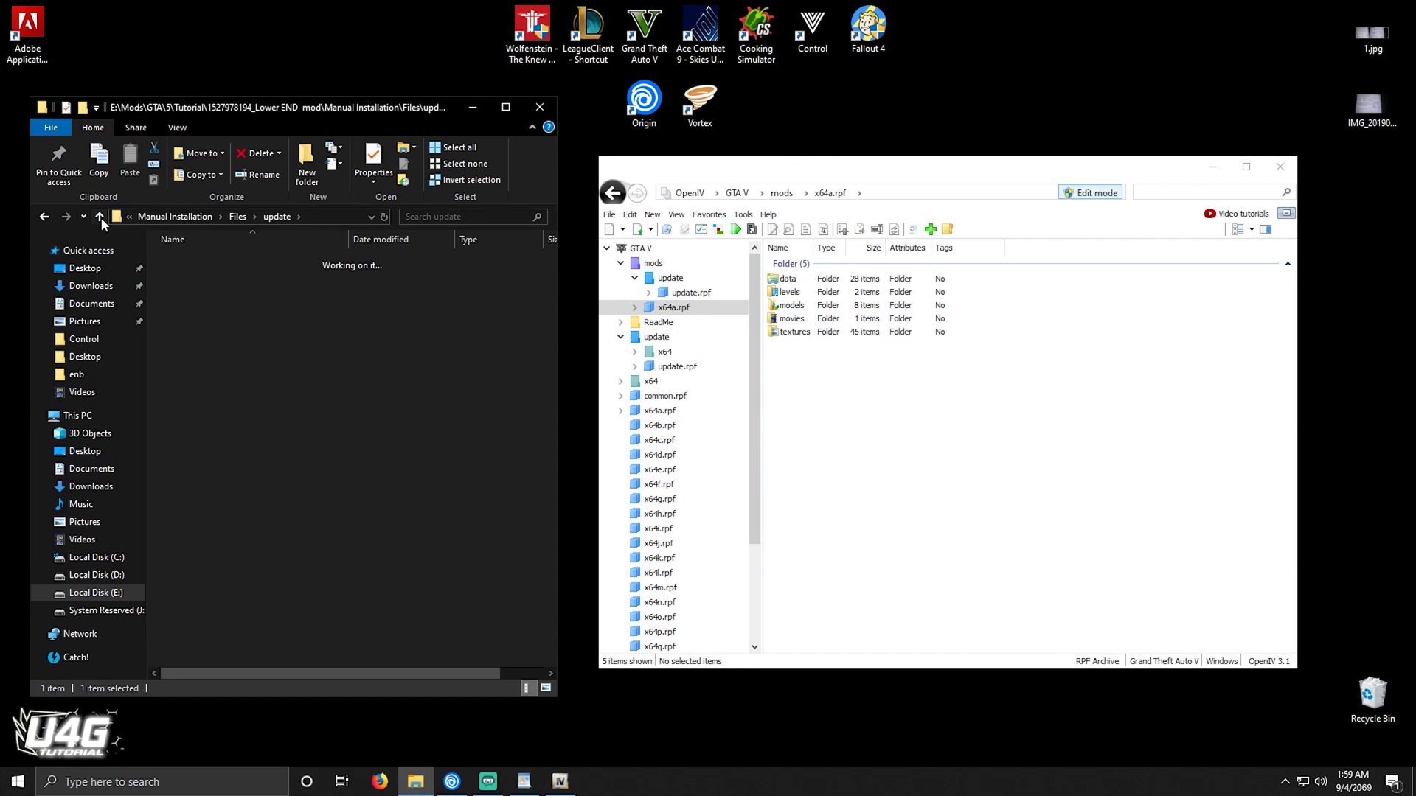
{"action": "left_click", "coordinate": [197, 276]}
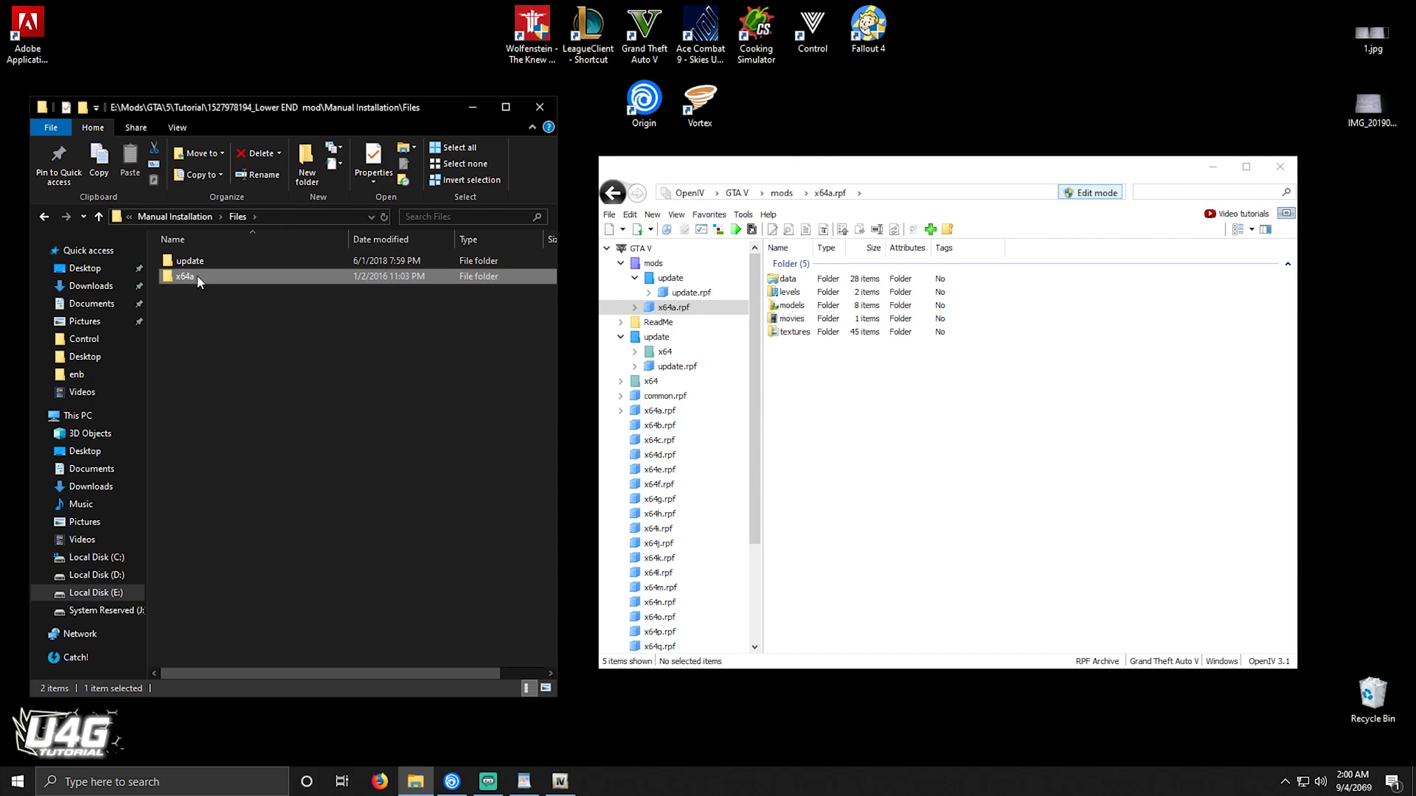
{"action": "double_click", "coordinate": [197, 276]}
{"action": "left_click_drag", "start_coordinate": [190, 262], "coordinate": [812, 369]}
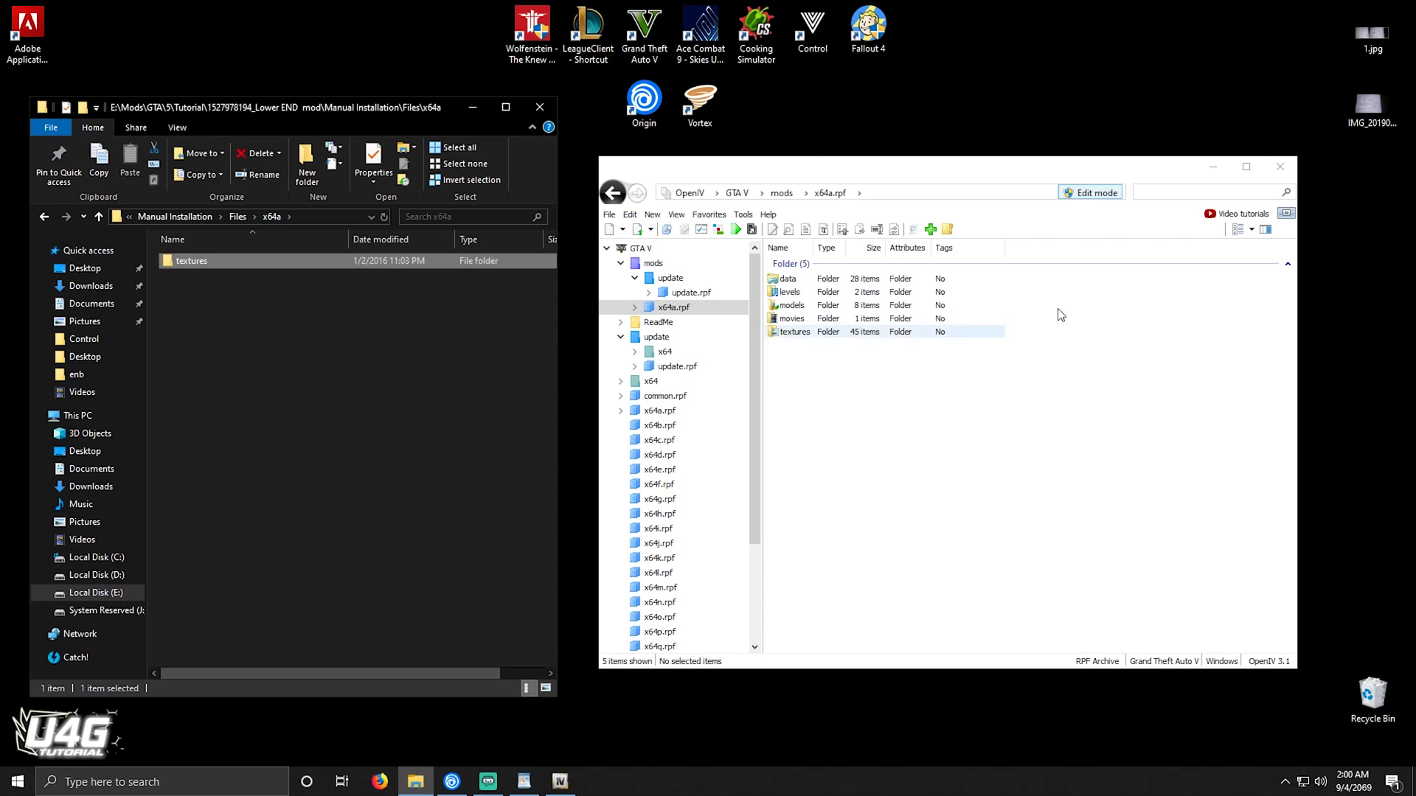
{"action": "left_click", "coordinate": [1086, 194]}
{"action": "left_click", "coordinate": [1279, 167]}
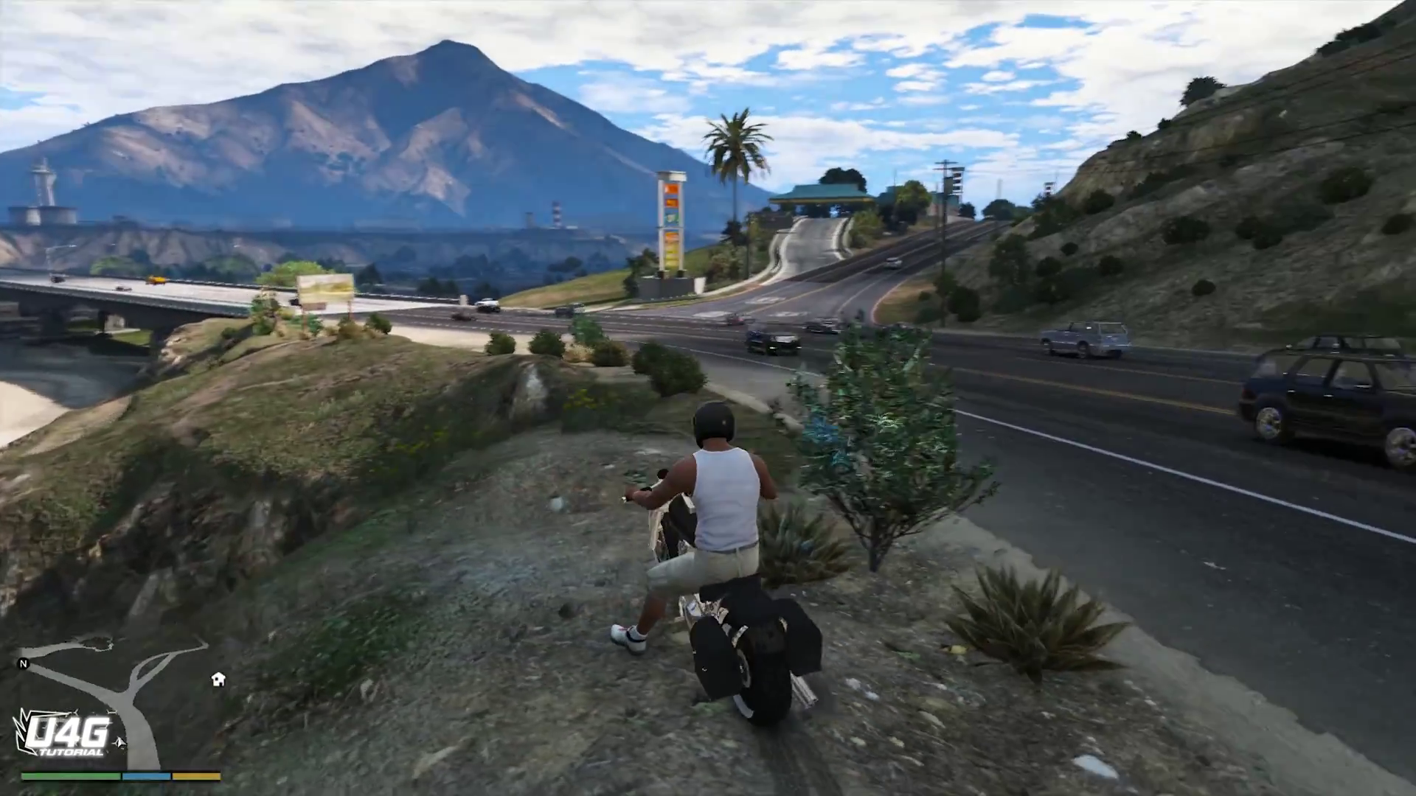
Step: Get off the motorcycle and walk along the clifftop toward the mountain and highway view
{"action": "key", "text": "f"}
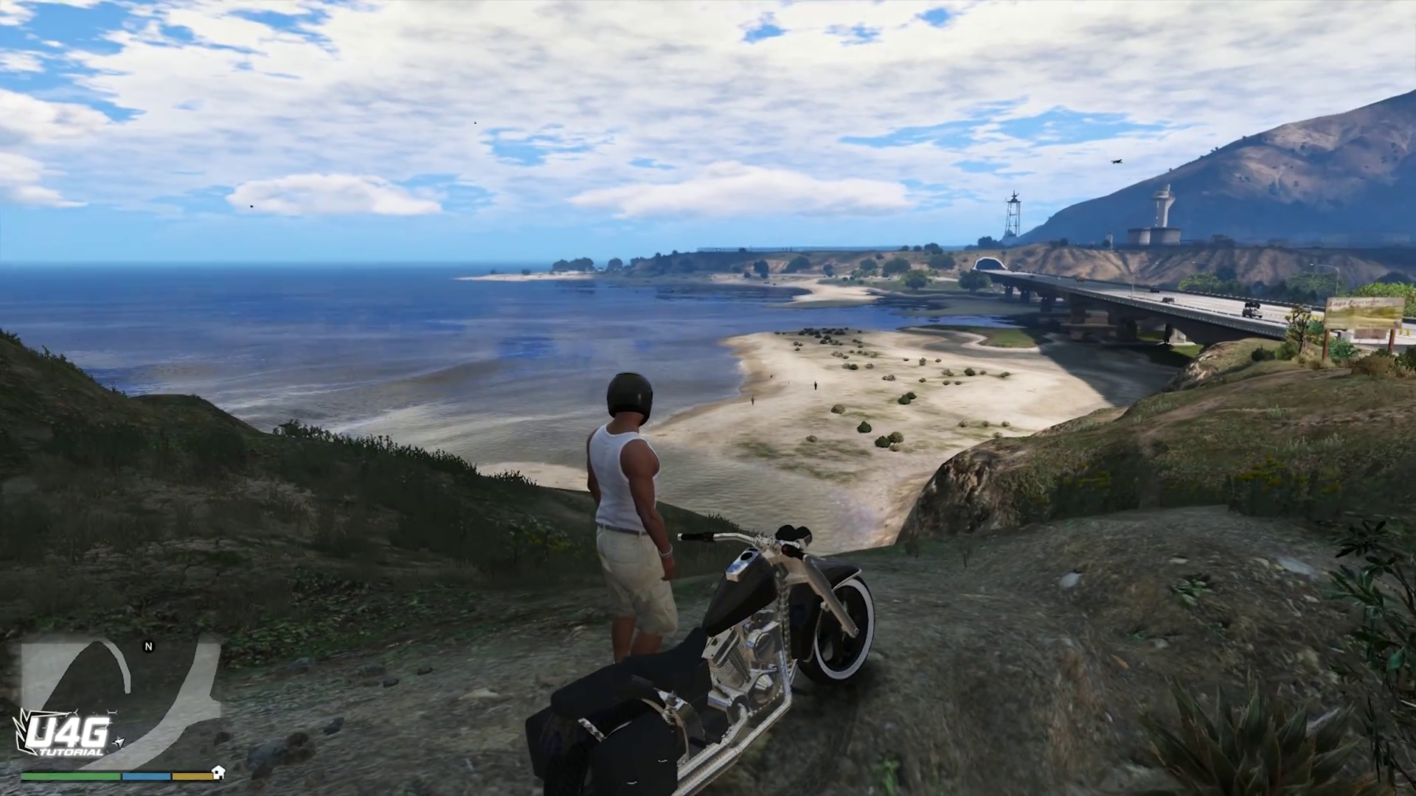
{"action": "key", "text": "w"}
{"action": "key", "text": "a"}
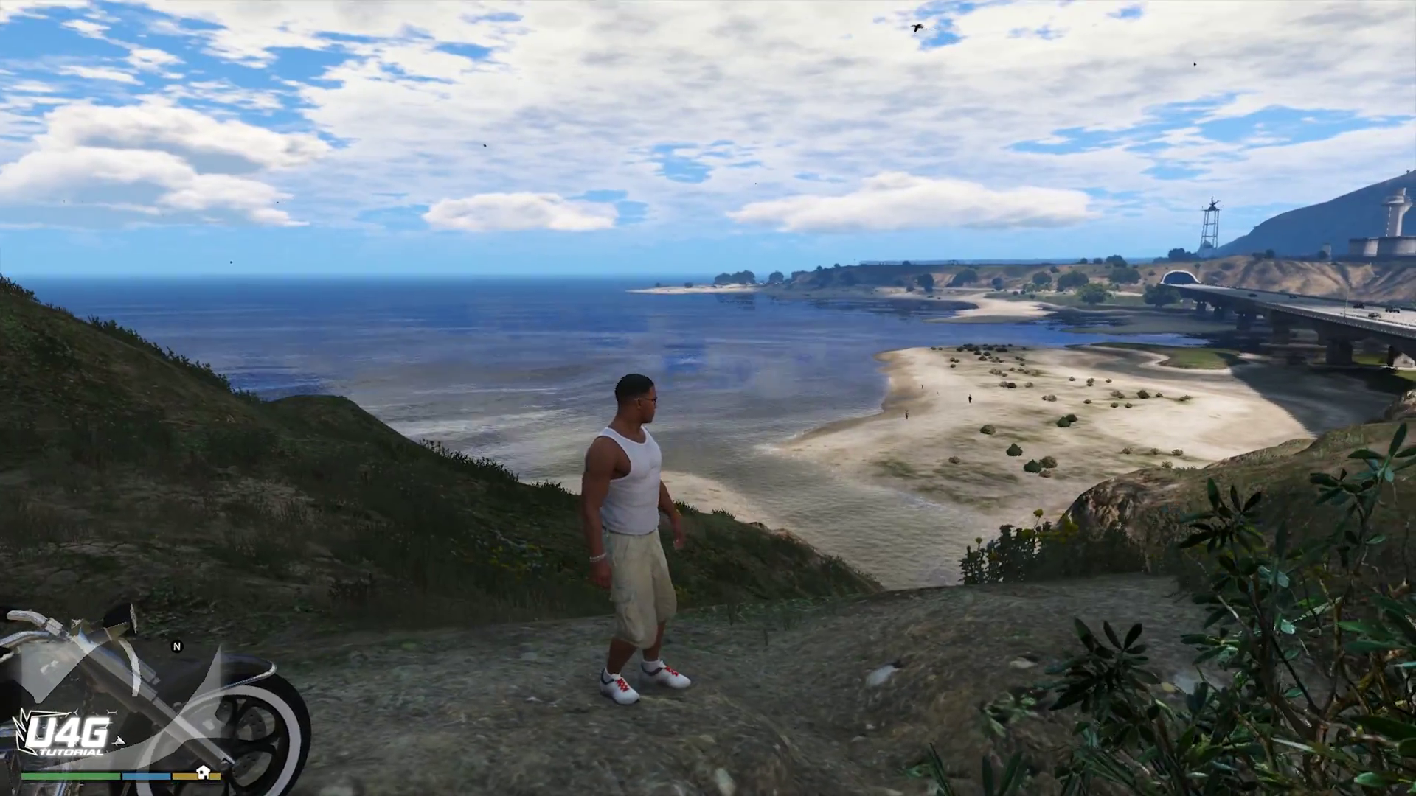
{"action": "key", "text": "w"}
{"action": "key", "text": "a"}
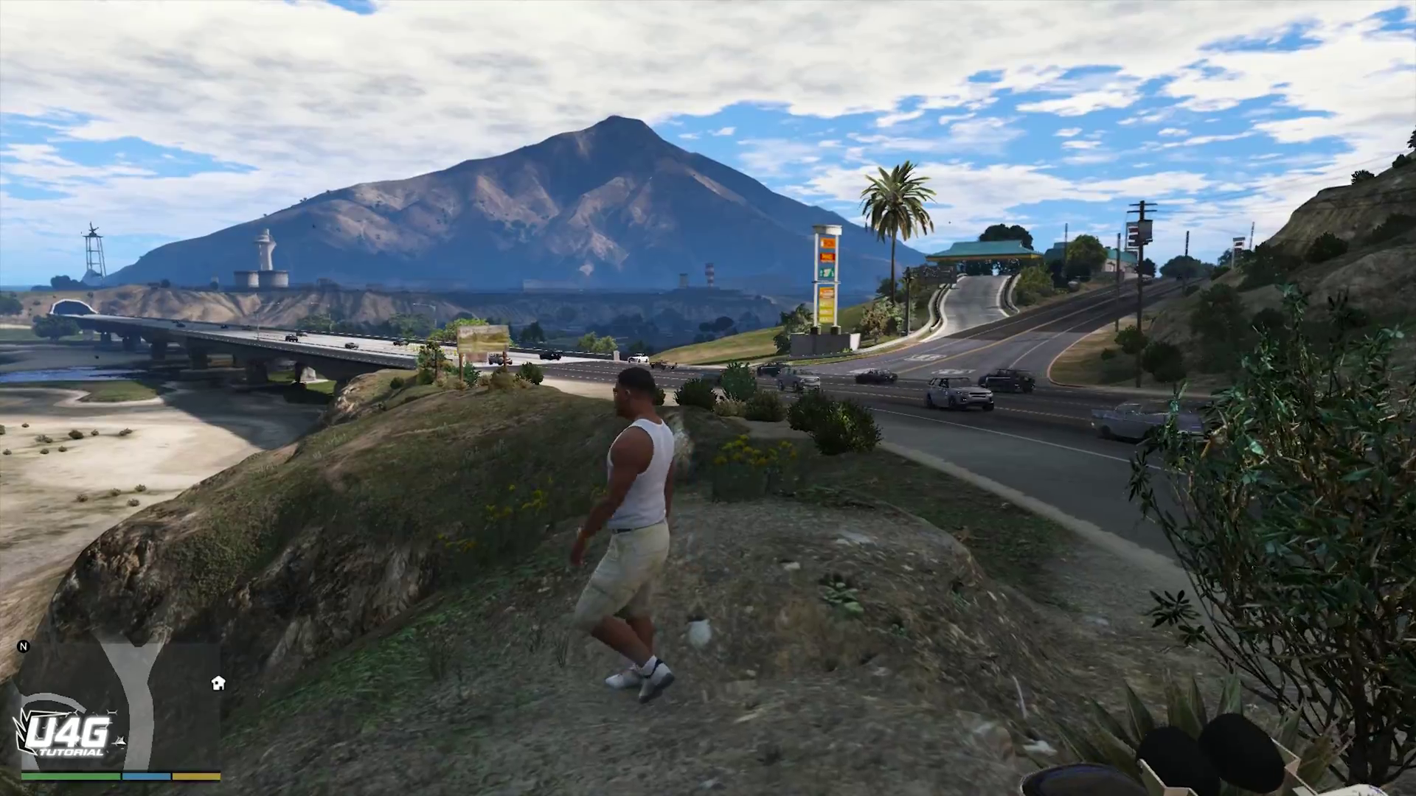
{"action": "key", "text": "w"}
{"action": "key", "text": "w"}
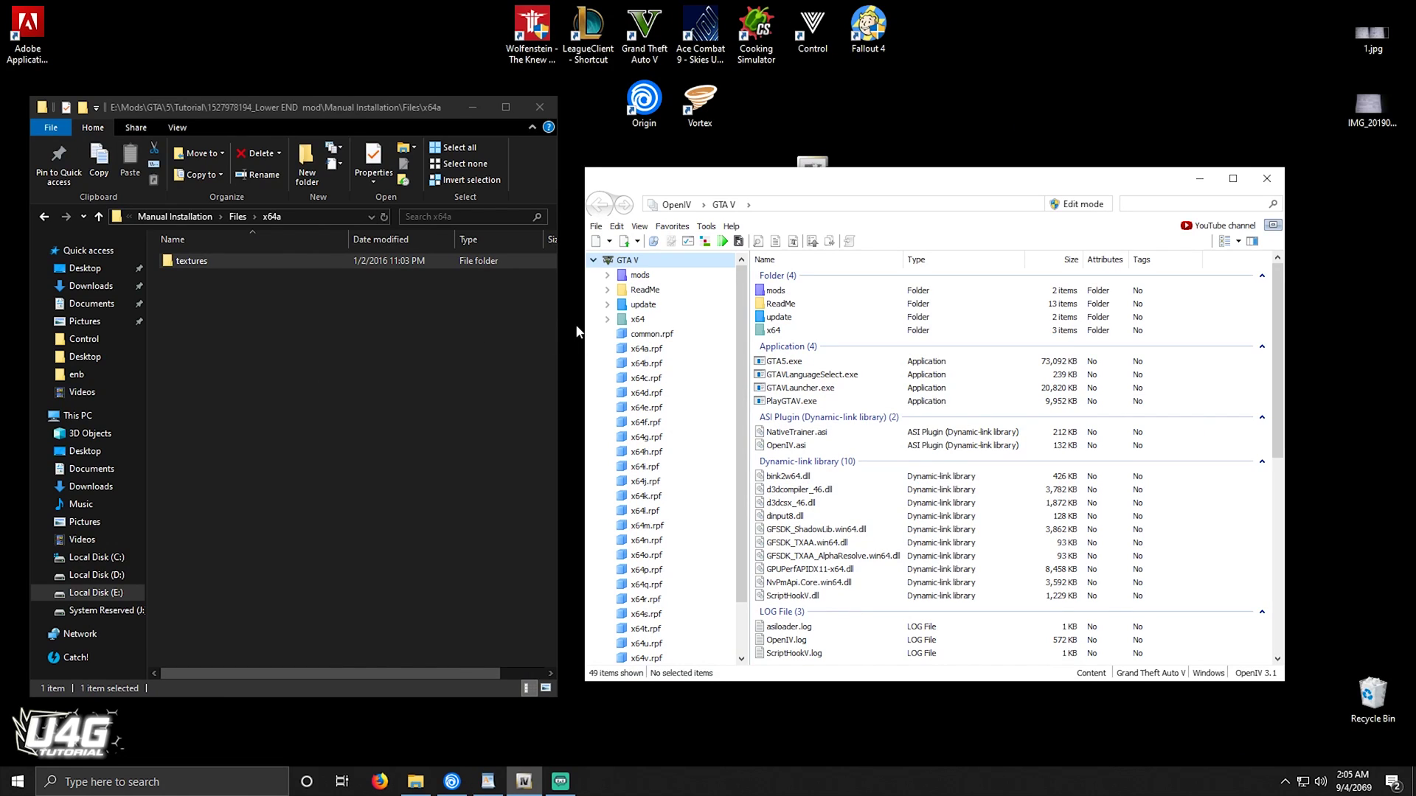
Step: Enable edit mode and delete the update folder and x64a.rpf from mods
{"action": "left_click", "coordinate": [642, 276]}
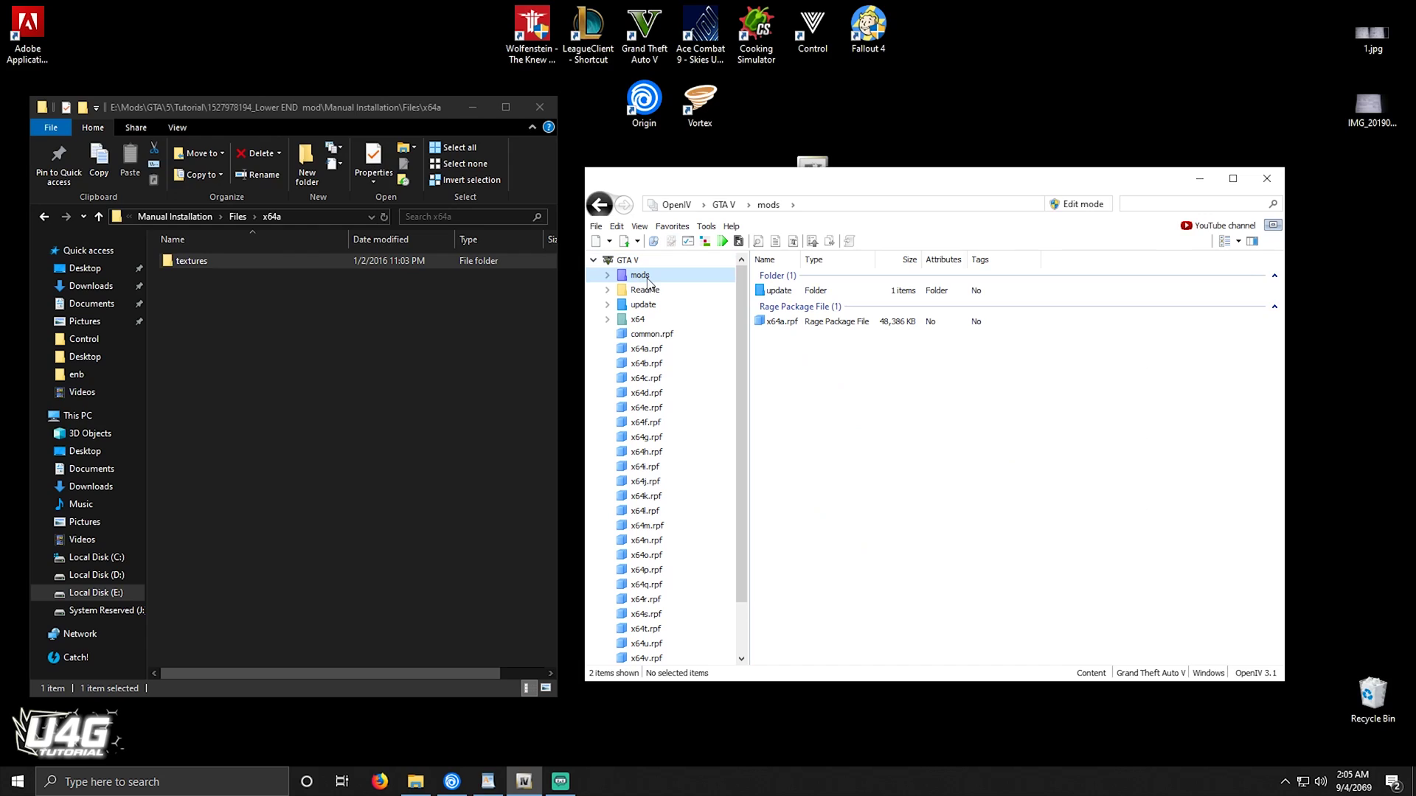
{"action": "left_click", "coordinate": [1084, 207]}
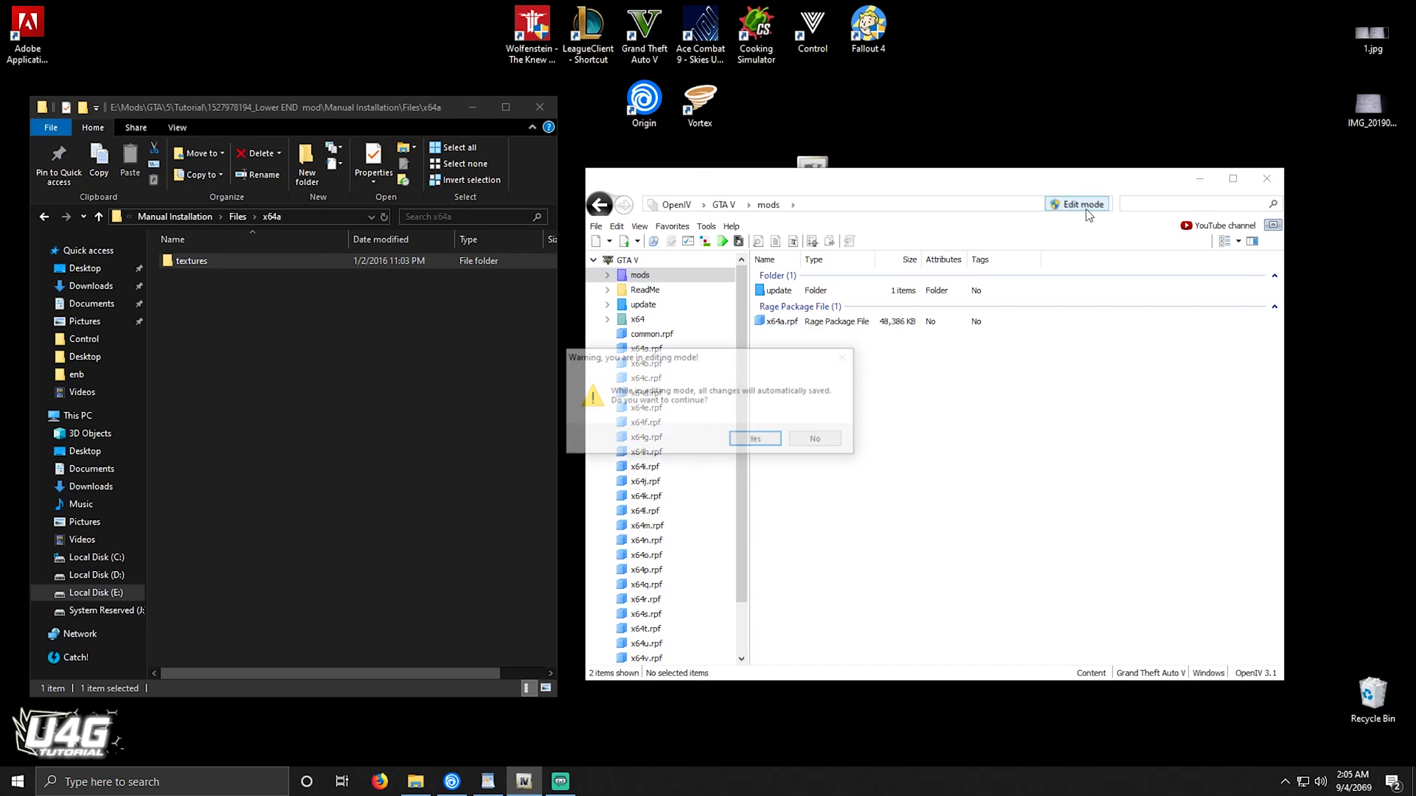
{"action": "left_click", "coordinate": [743, 438]}
{"action": "left_click_drag", "start_coordinate": [841, 358], "coordinate": [773, 286]}
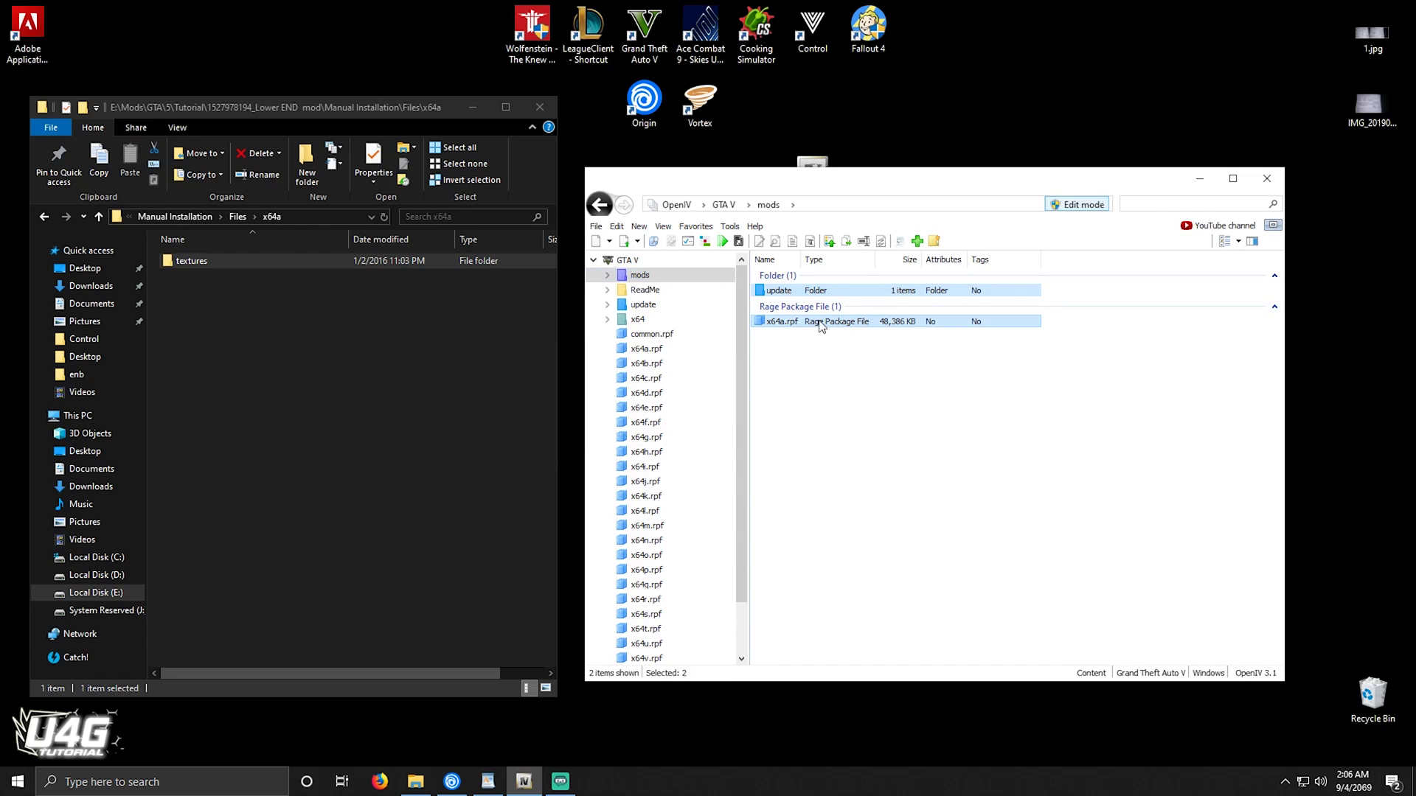
{"action": "key", "text": "Delete"}
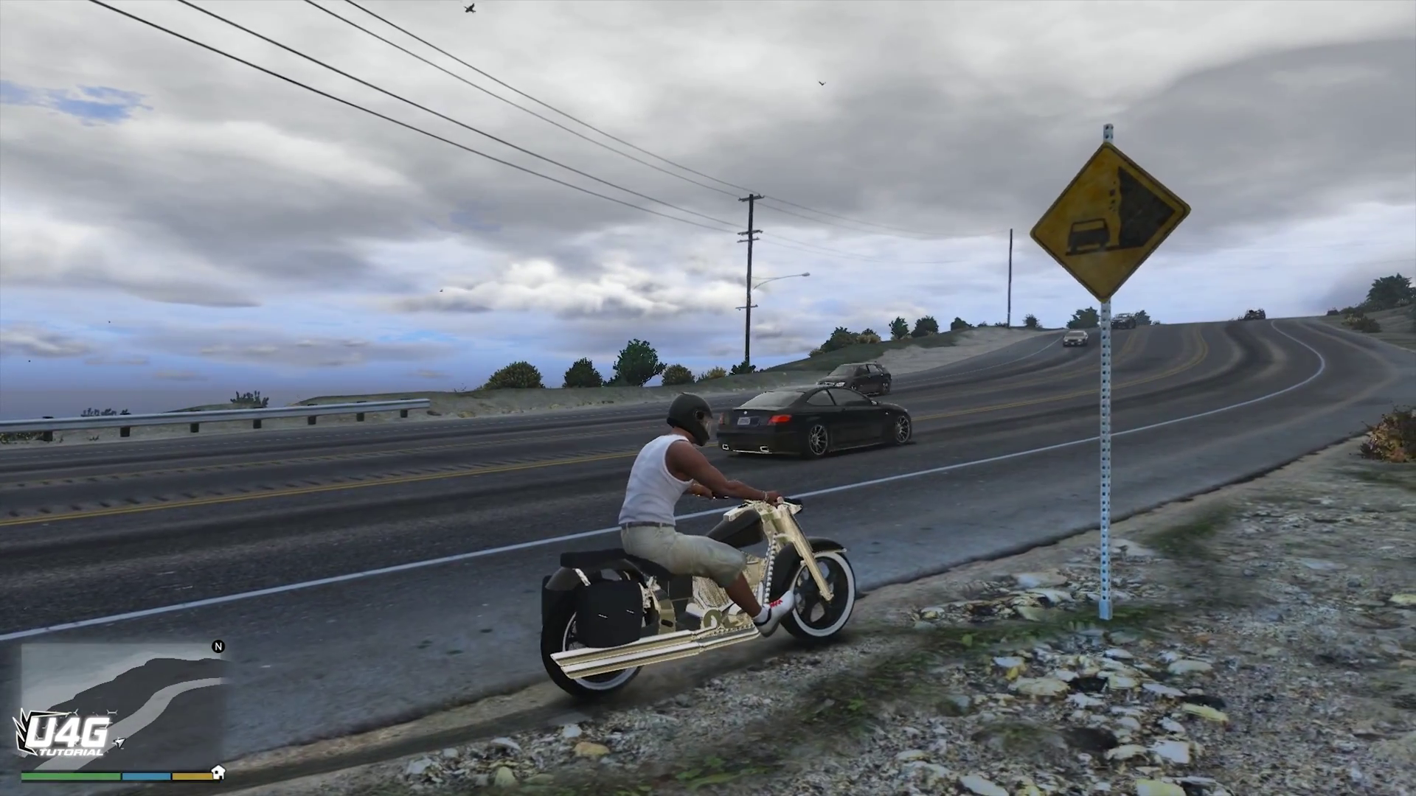
Step: In the Native Trainer, set the weather to CLEAR, then to CLOUDS
{"action": "key", "text": "F4"}
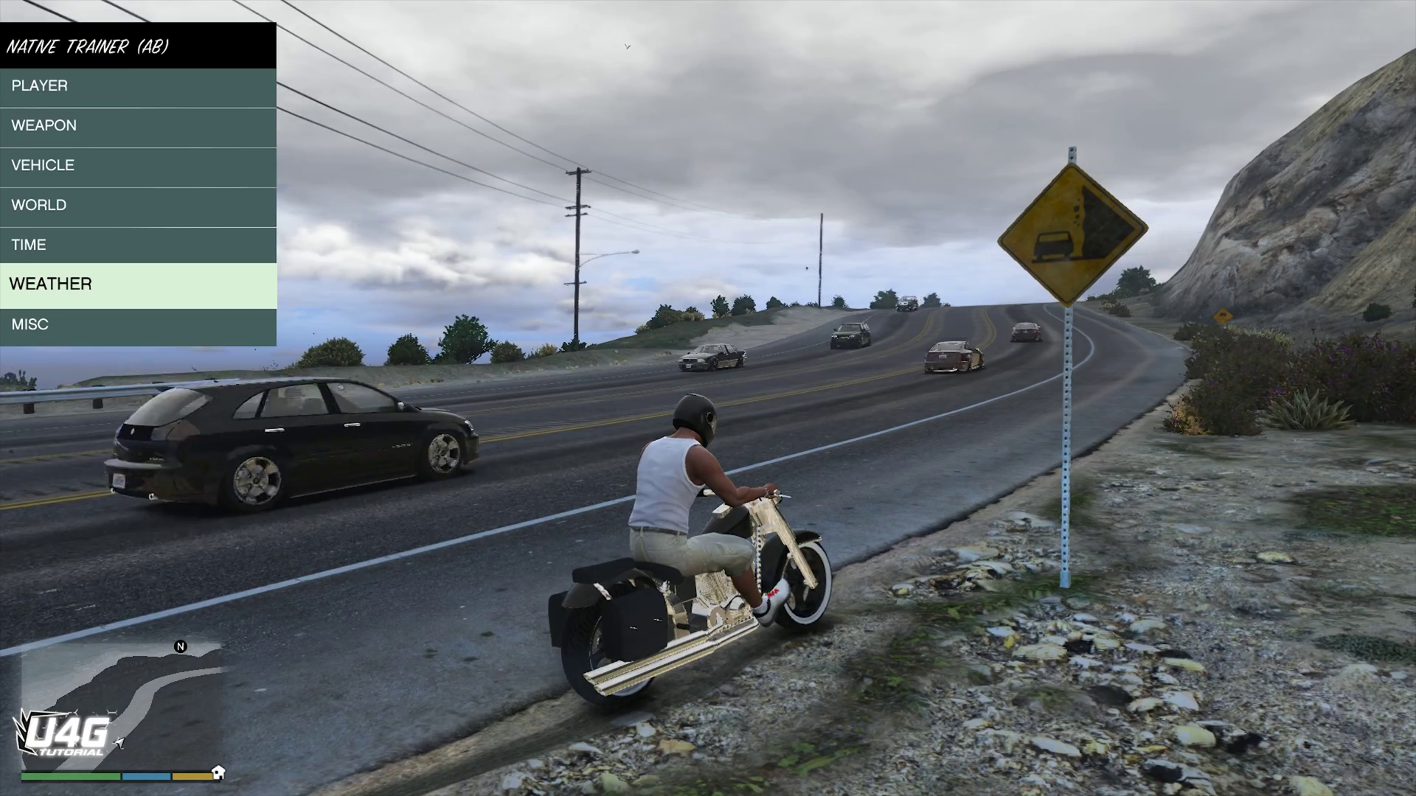
{"action": "key", "text": "Return"}
{"action": "key", "text": "Up"}
{"action": "key", "text": "Up"}
{"action": "key", "text": "Up"}
{"action": "key", "text": "Up"}
{"action": "key", "text": "Up"}
{"action": "key", "text": "Return"}
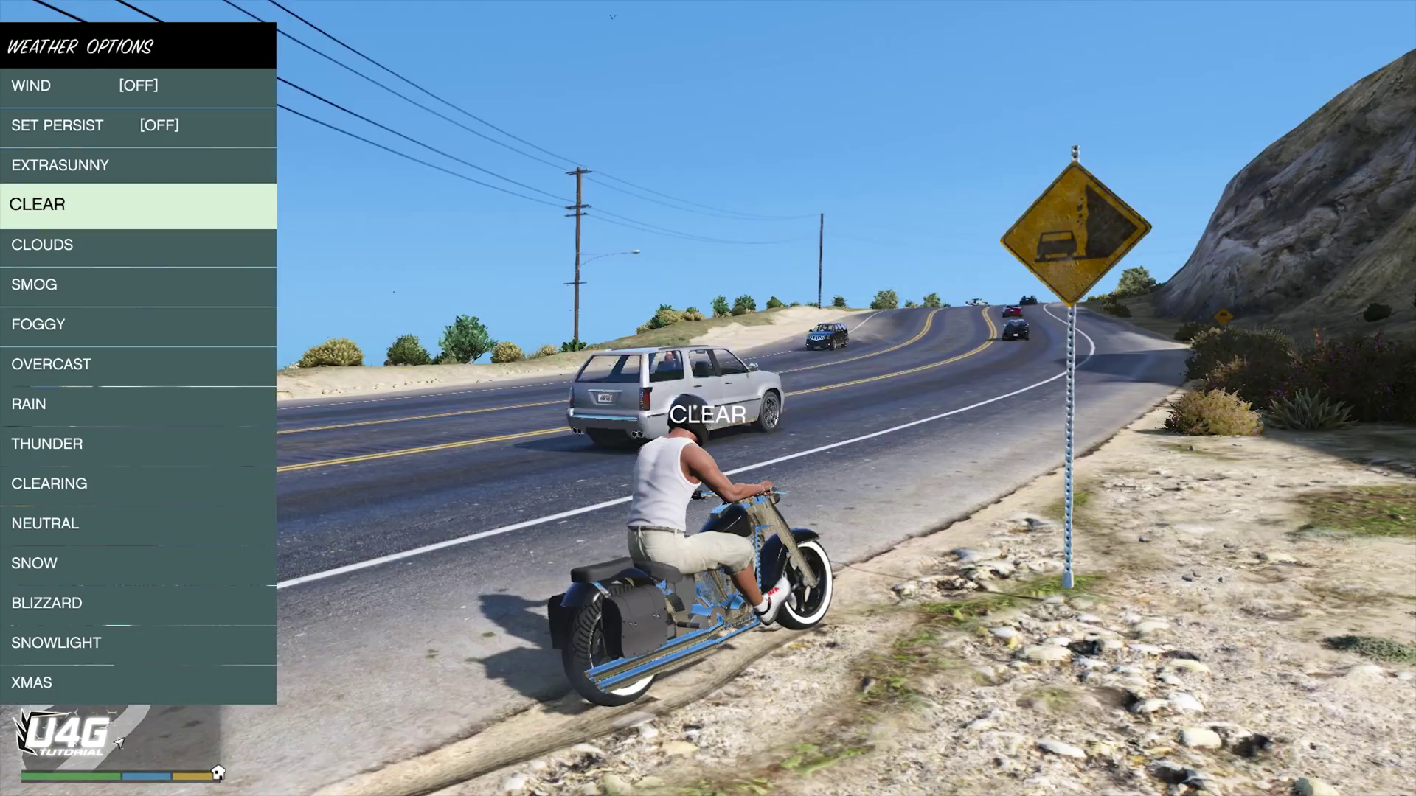
{"action": "key", "text": "Down"}
{"action": "key", "text": "Return"}
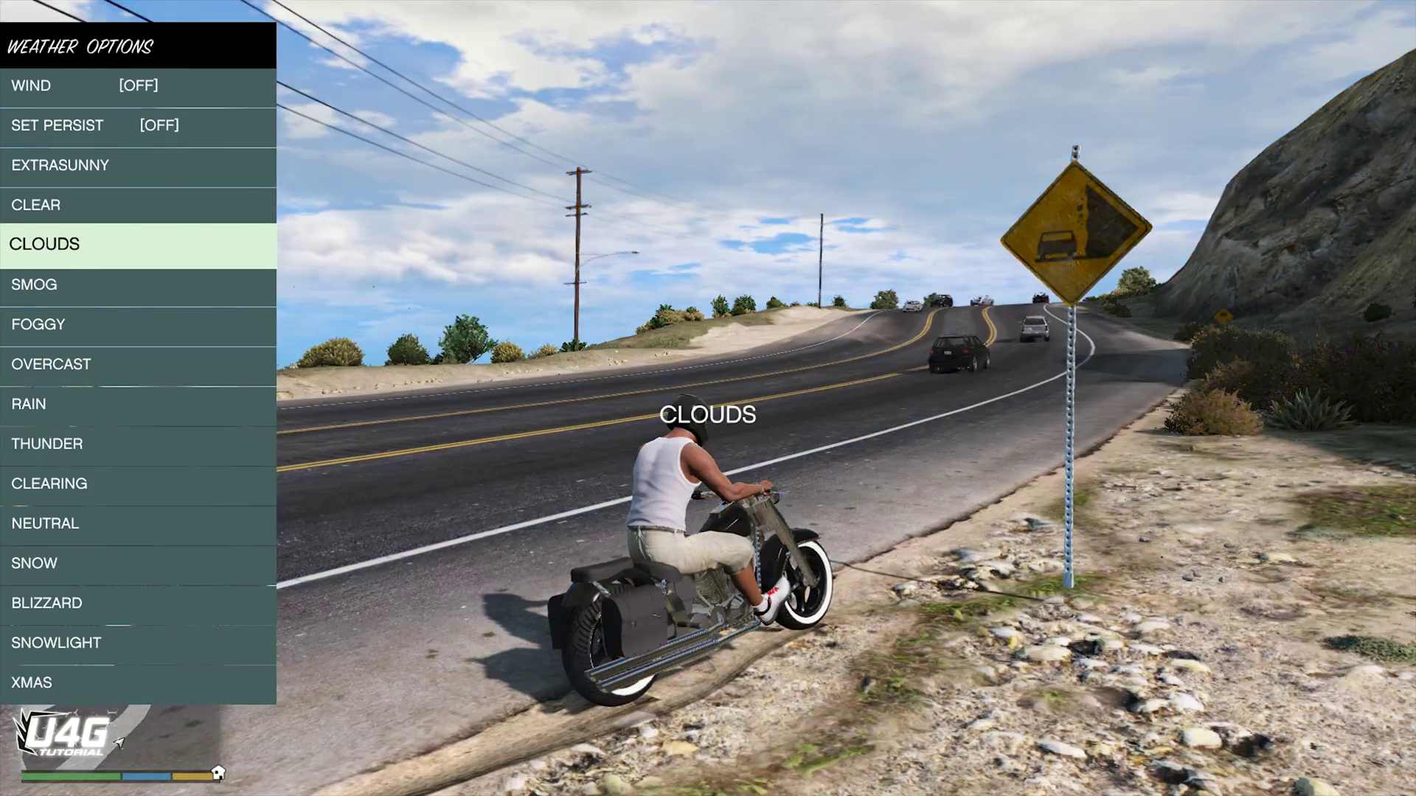
{"action": "key", "text": "BackSpace"}
{"action": "key", "text": "BackSpace"}
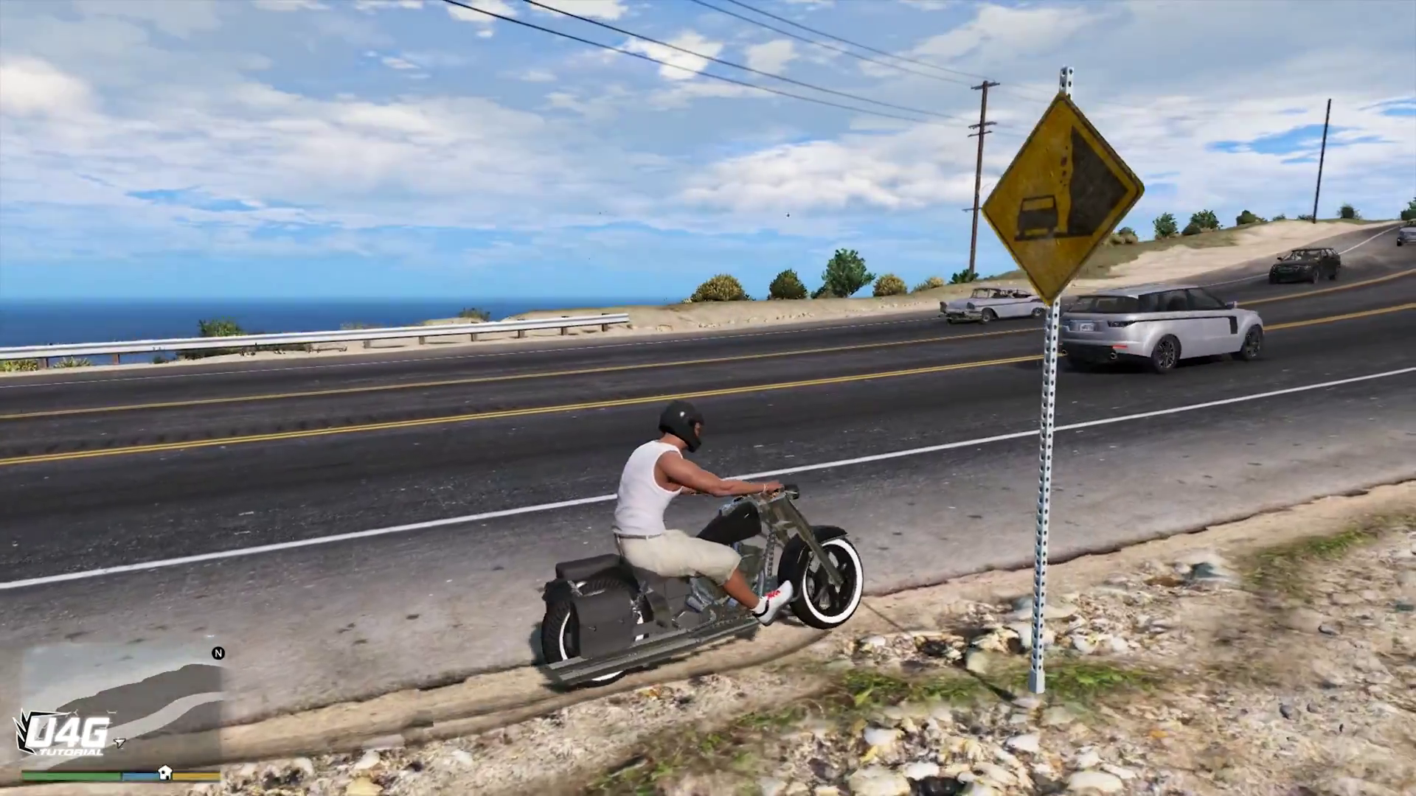
Step: Ride the motorcycle along the highway, following the road's curve
{"action": "key", "text": "a"}
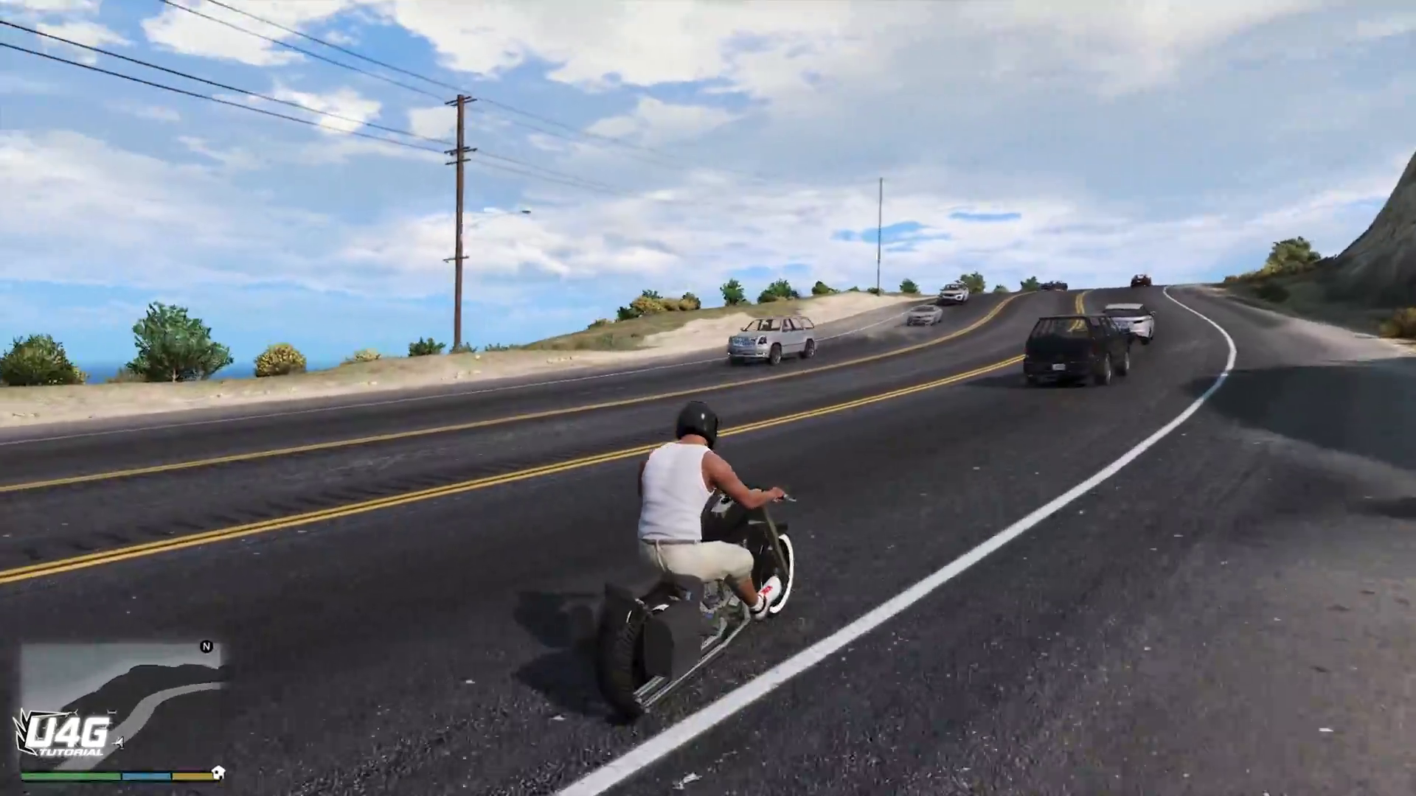
{"action": "key", "text": "d"}
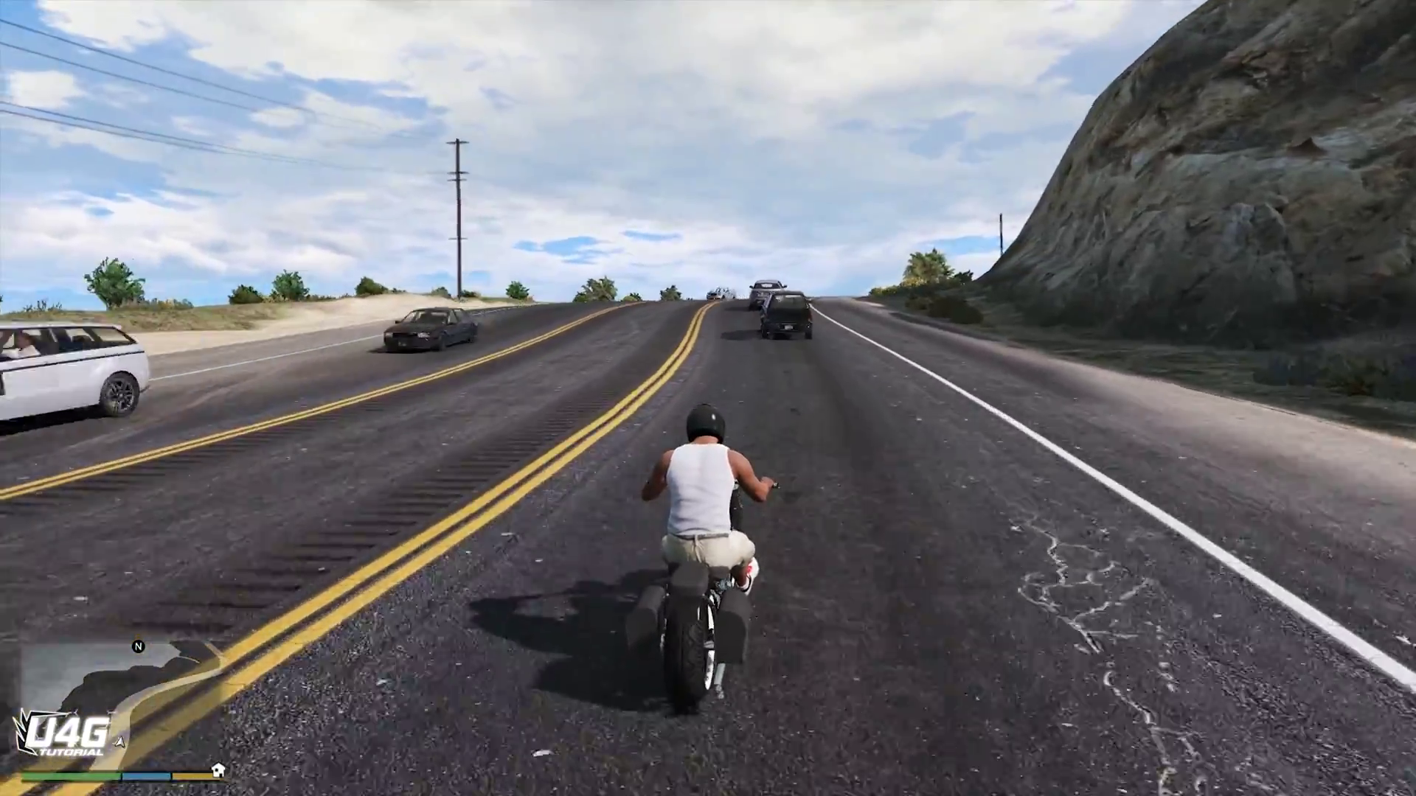
{"action": "key", "text": "a"}
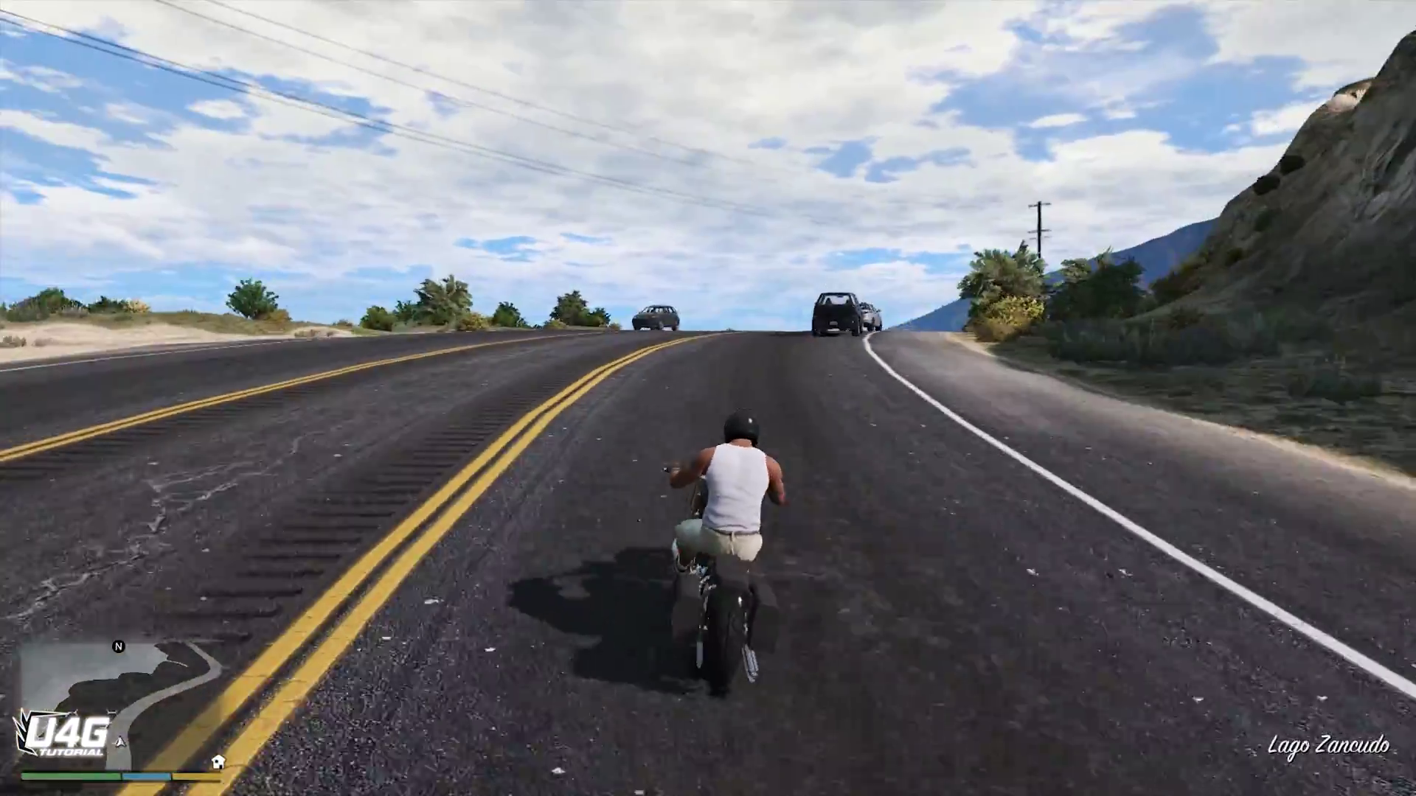
{"action": "key", "text": "d"}
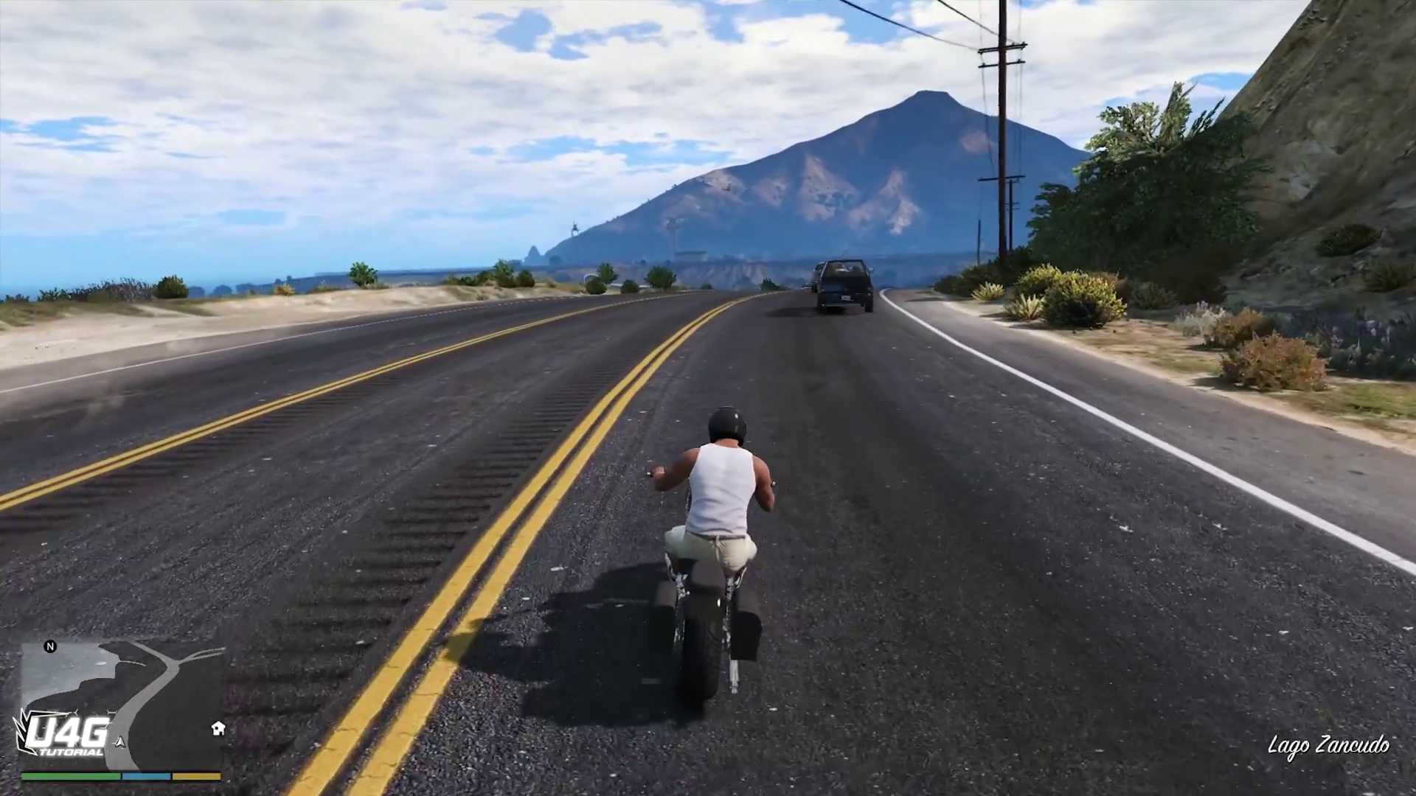